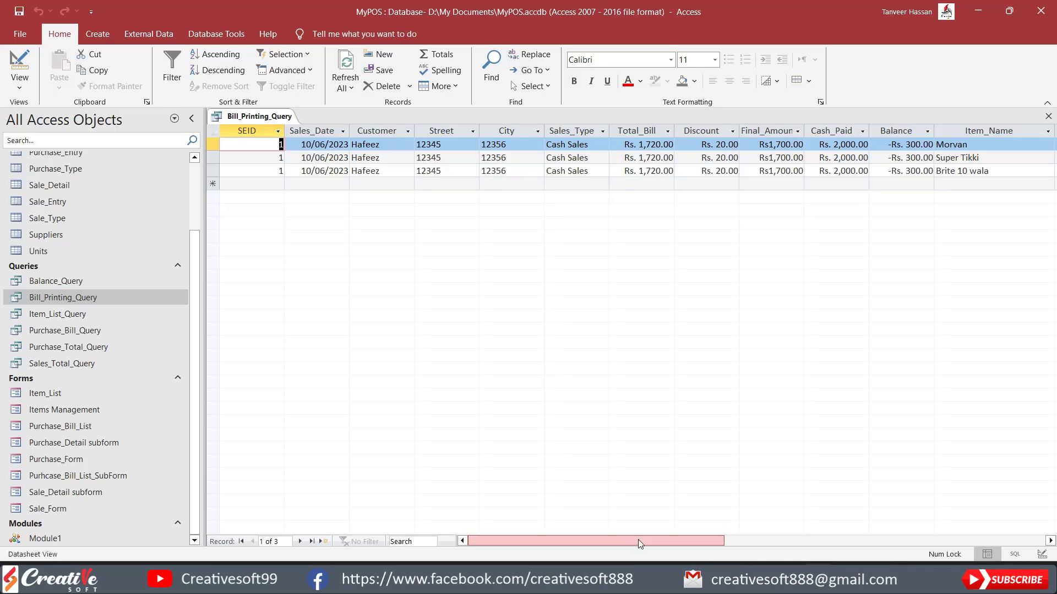
Step: Close the Bill_Printing_Query results after reviewing their columns, and create a blank report in Design View
{"action": "mouse_move", "coordinate": [639, 539]}
{"action": "left_mouse_down"}
{"action": "mouse_move", "coordinate": [770, 540]}
{"action": "mouse_move", "coordinate": [630, 539]}
{"action": "left_mouse_up"}
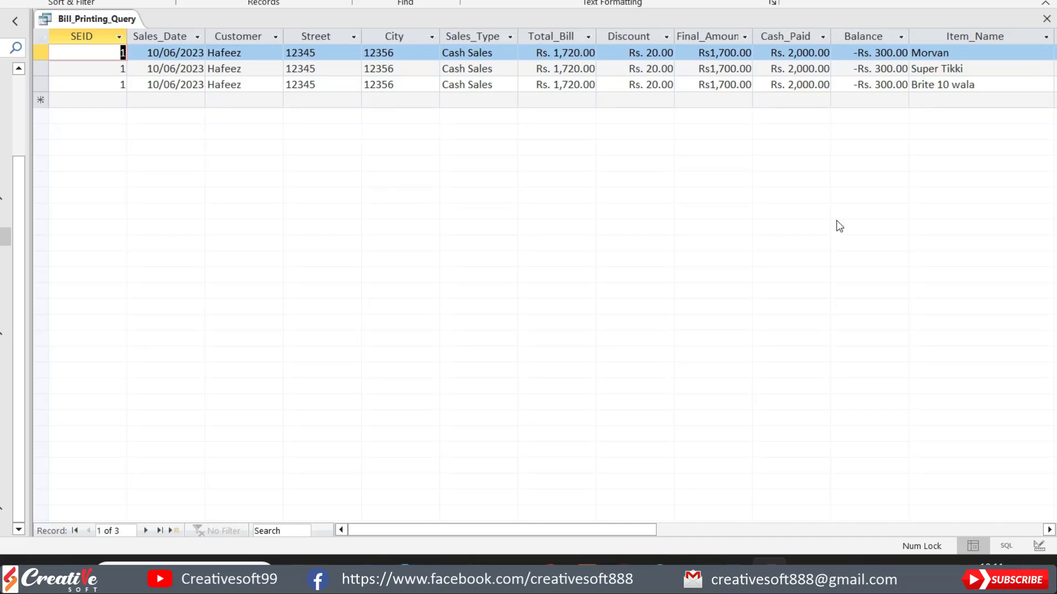
{"action": "left_click_drag", "start_coordinate": [593, 530], "coordinate": [683, 530]}
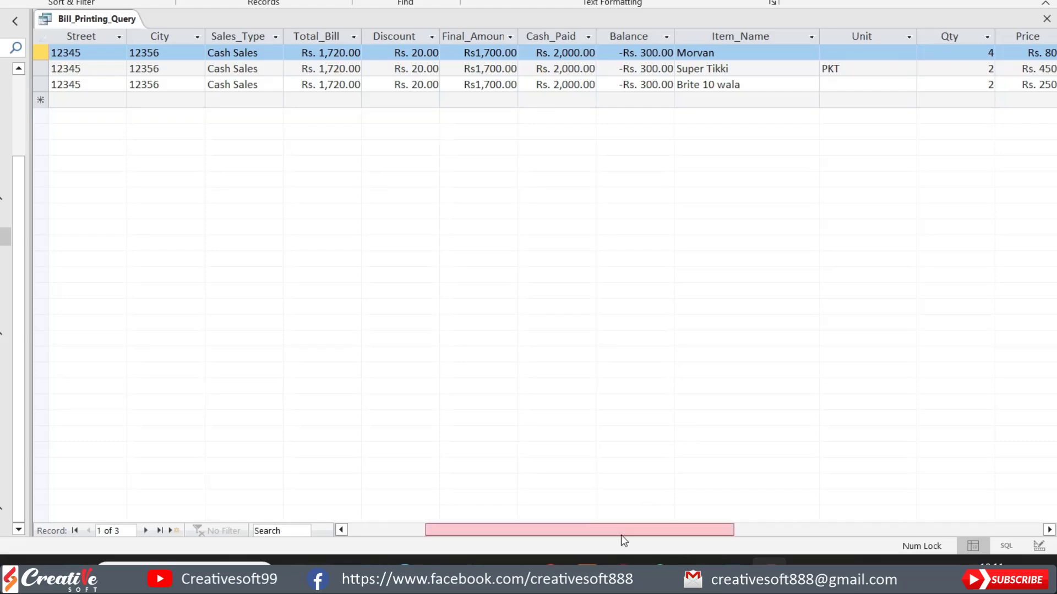
{"action": "left_click_drag", "start_coordinate": [620, 541], "coordinate": [514, 537]}
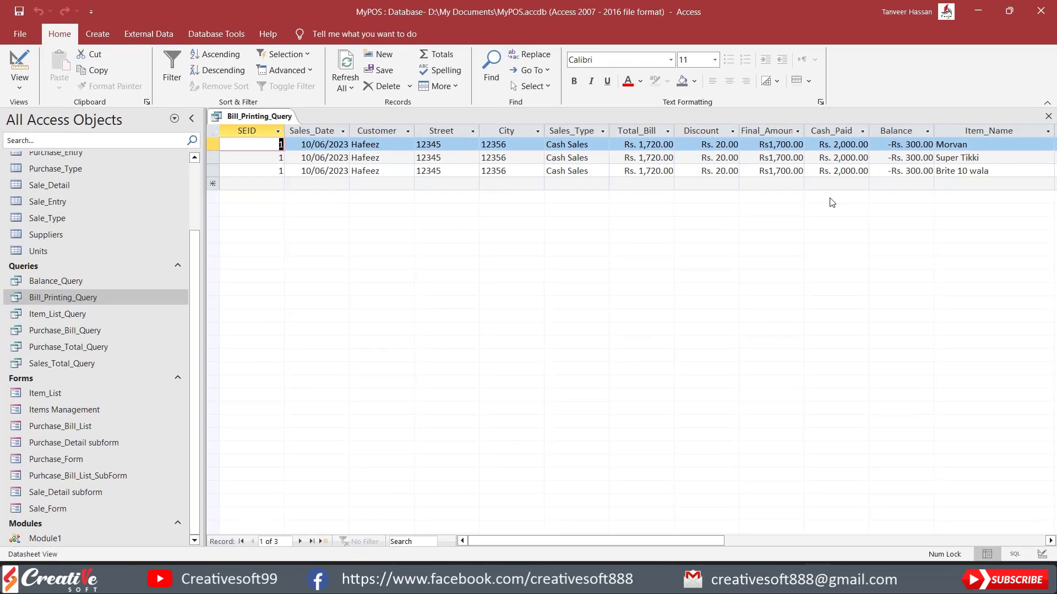
{"action": "left_click", "coordinate": [97, 35]}
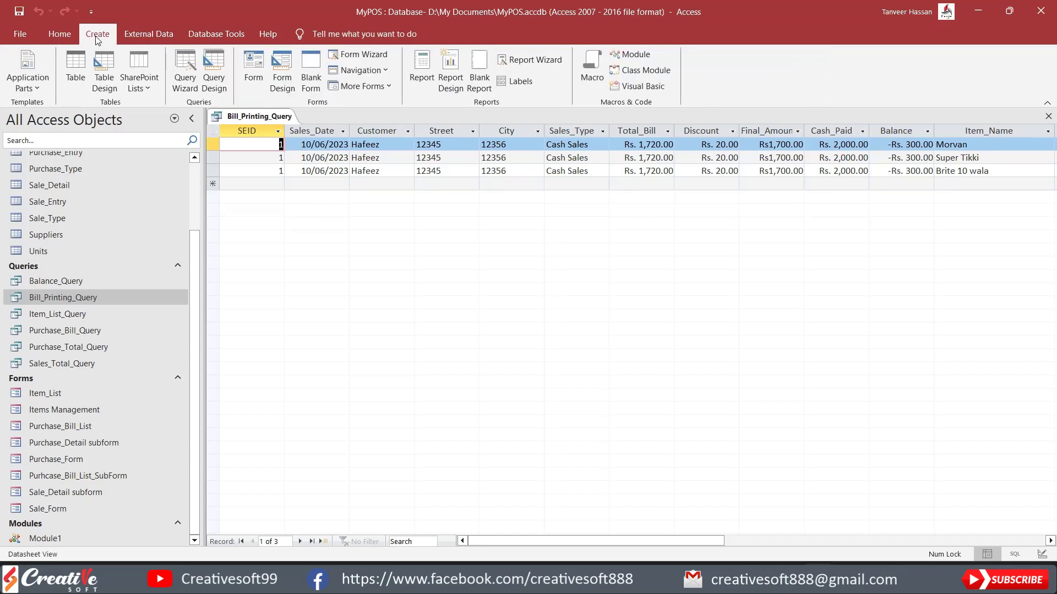
{"action": "left_click", "coordinate": [1048, 117]}
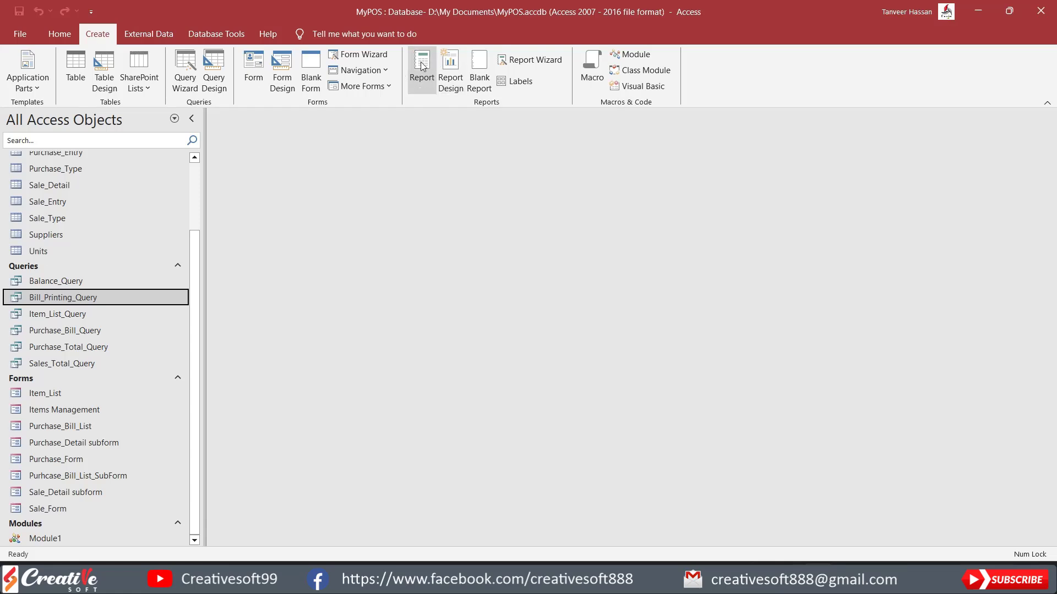
{"action": "left_click", "coordinate": [480, 62]}
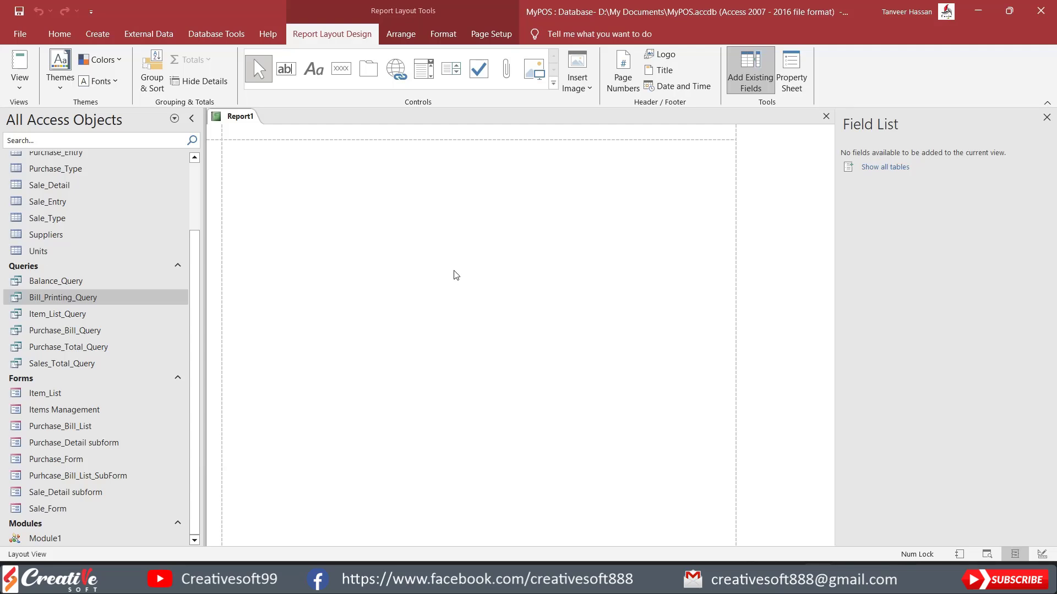
{"action": "right_click", "coordinate": [455, 254]}
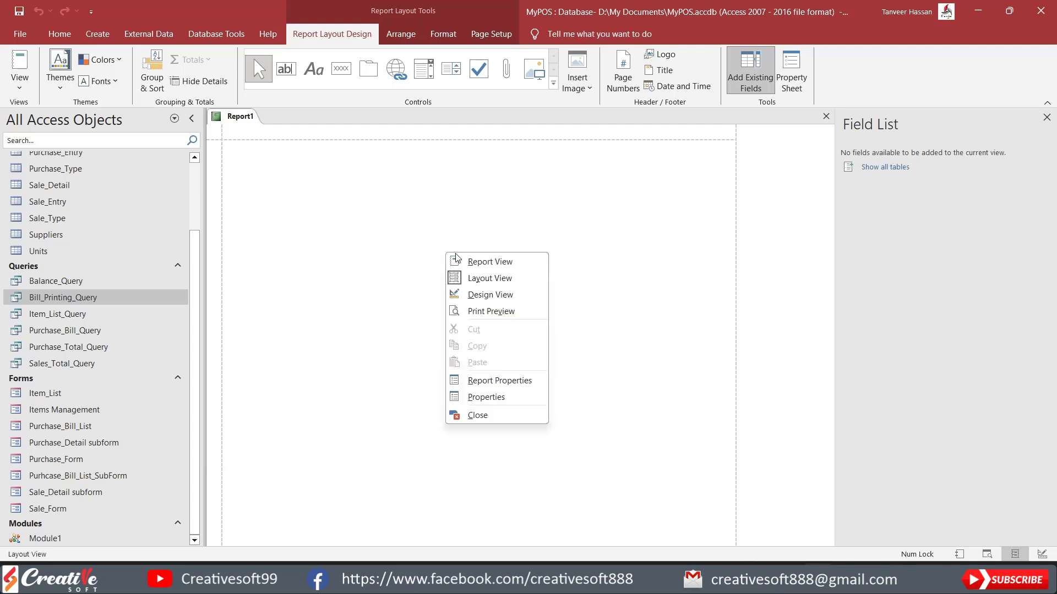
{"action": "left_click", "coordinate": [480, 295]}
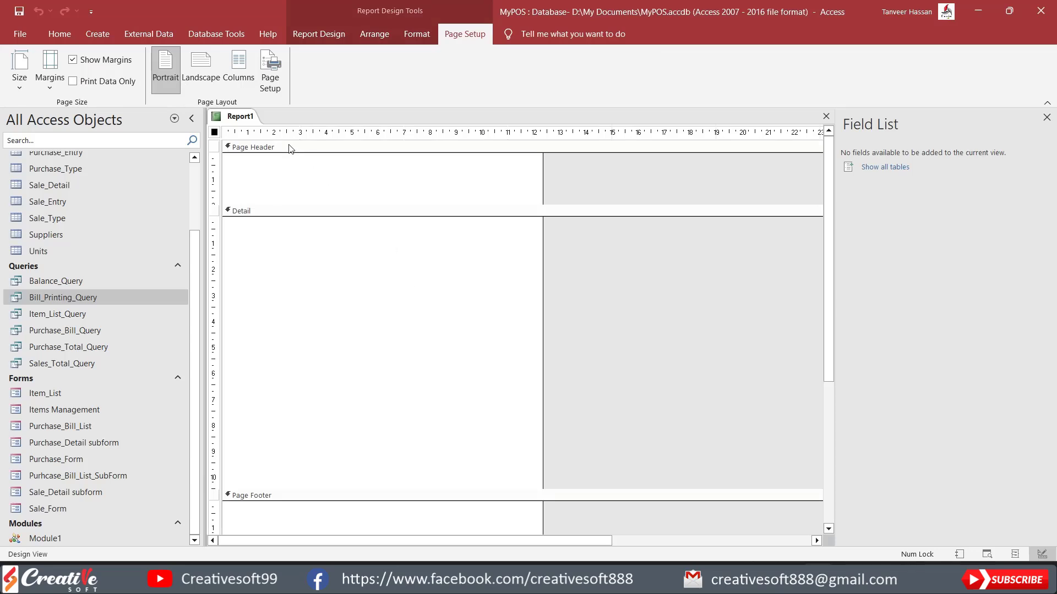
Step: Shorten the report's Detail section to about 6 cm high
{"action": "left_click", "coordinate": [348, 177]}
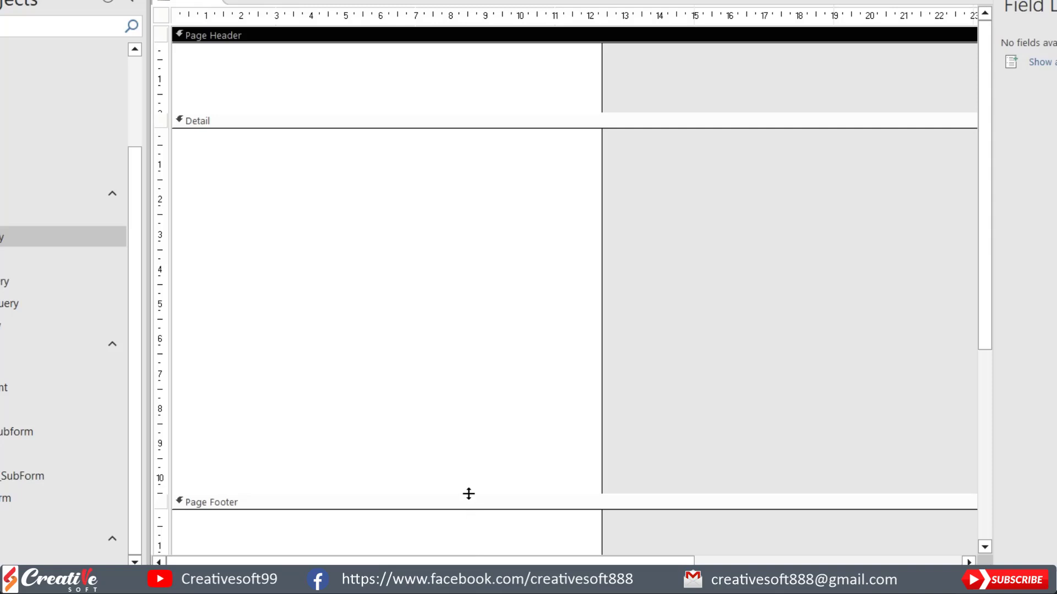
{"action": "left_click_drag", "start_coordinate": [468, 494], "coordinate": [475, 332]}
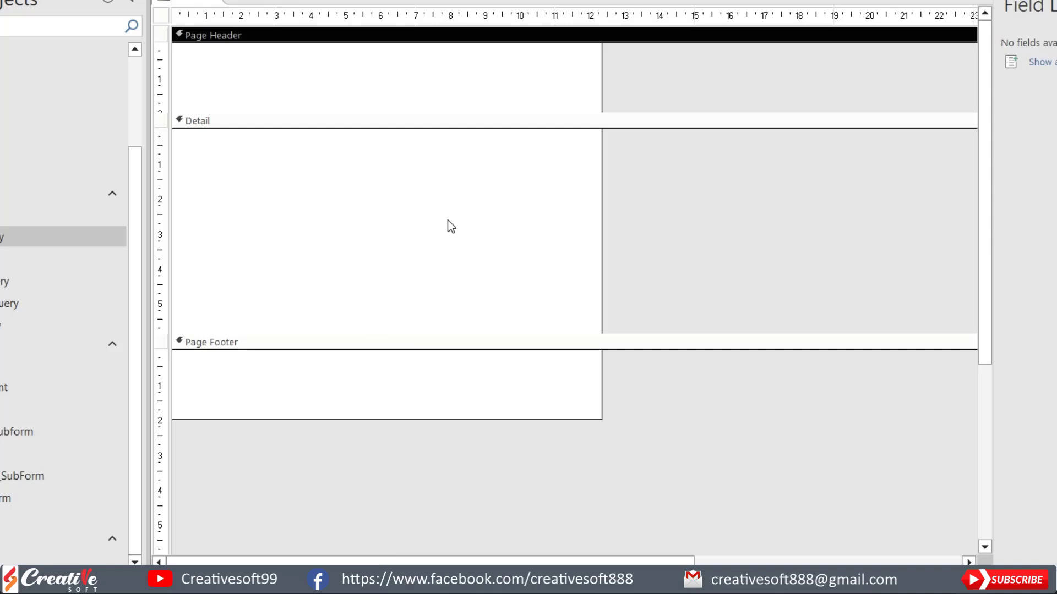
Step: Add the Report Header/Footer sections and collapse the Page Header and Page Footer to no height
{"action": "right_click", "coordinate": [366, 34]}
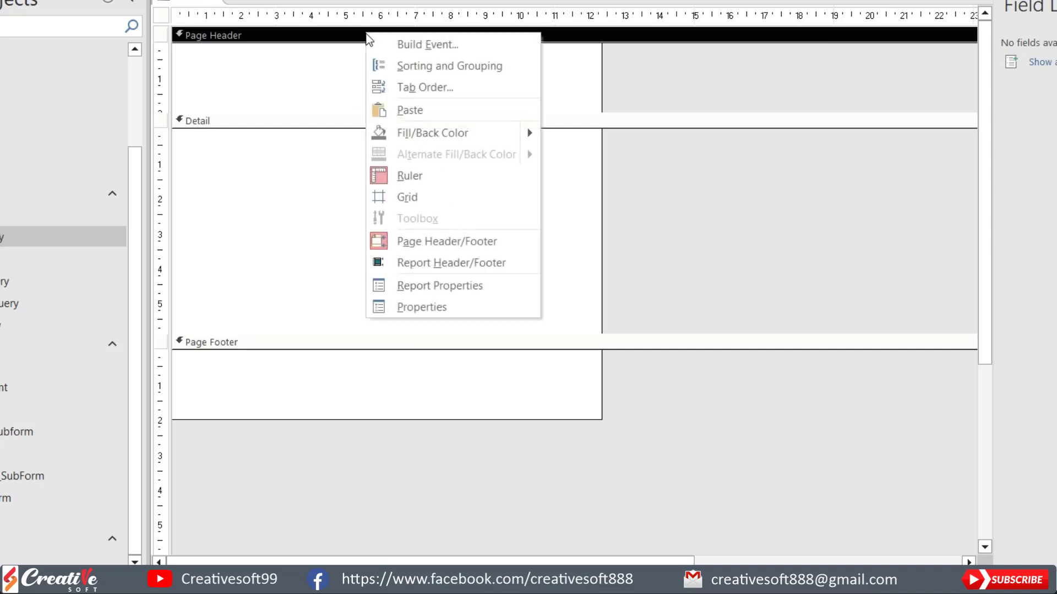
{"action": "left_click", "coordinate": [430, 263]}
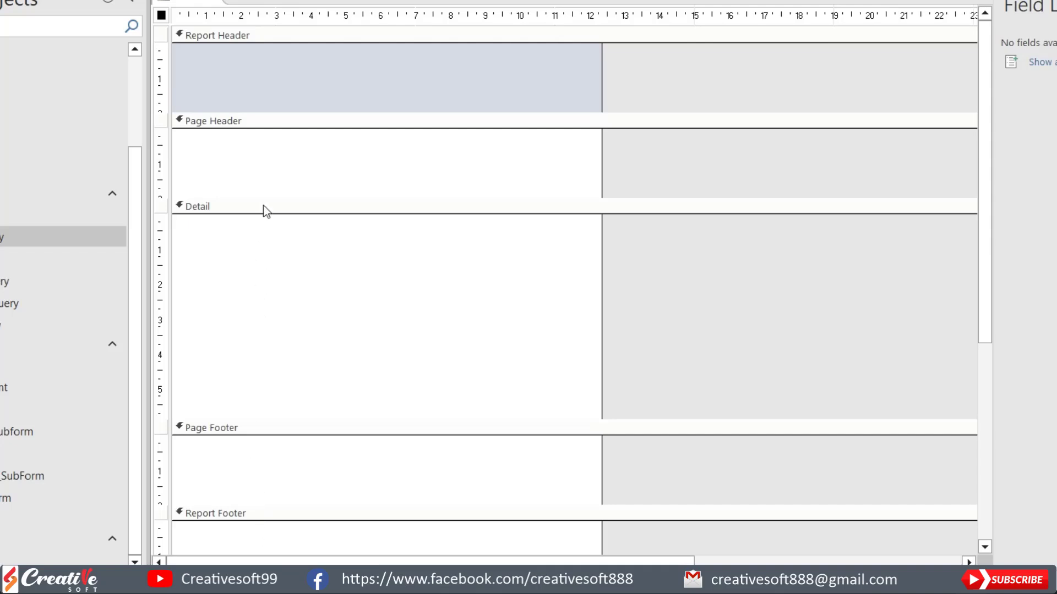
{"action": "left_click_drag", "start_coordinate": [306, 197], "coordinate": [320, 127]}
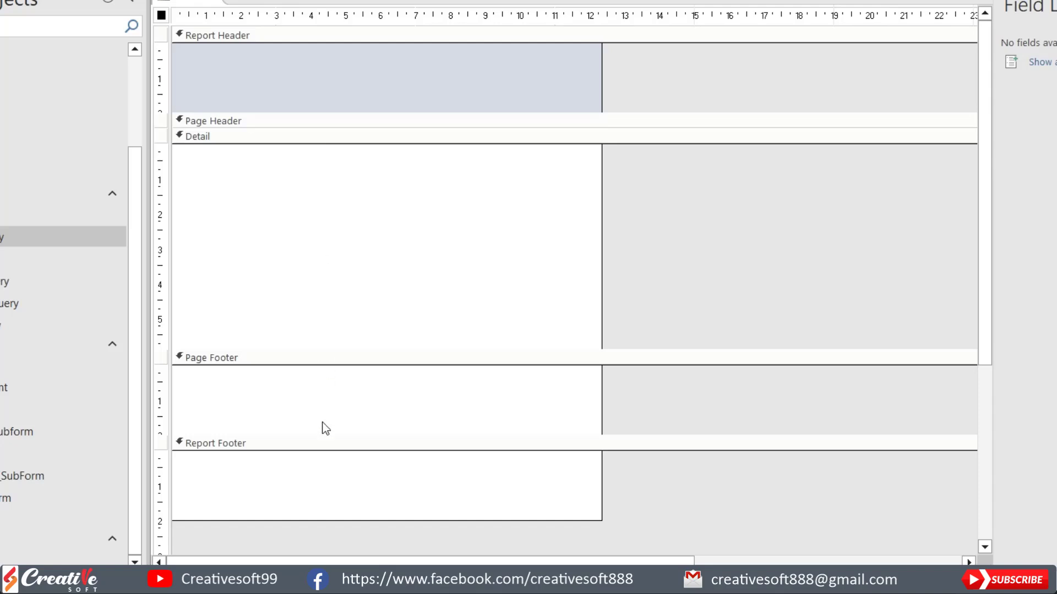
{"action": "left_click_drag", "start_coordinate": [323, 433], "coordinate": [331, 359]}
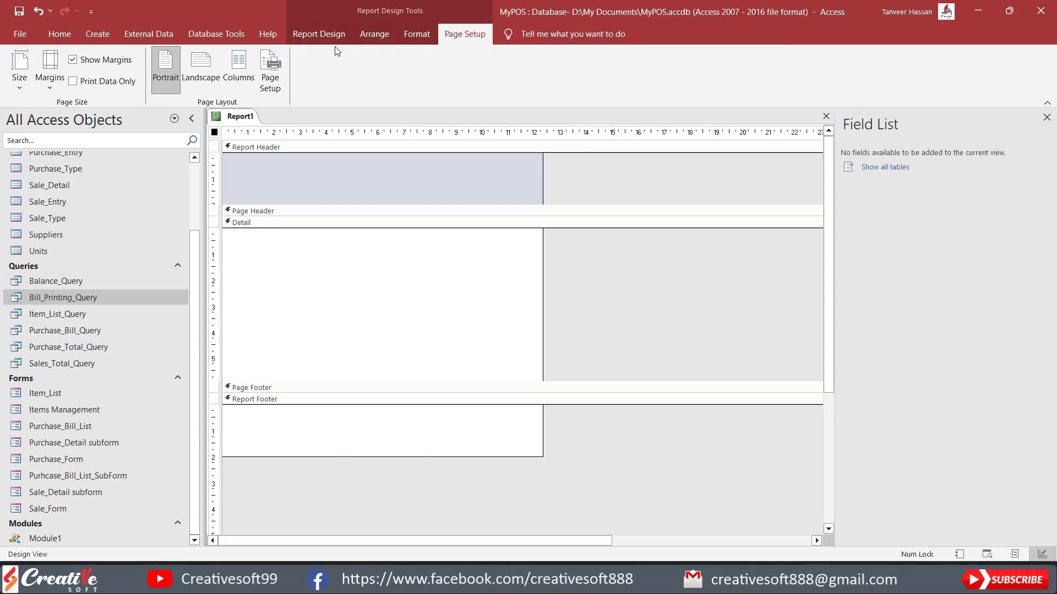
Step: Set the report's Record Source to Bill_Printing_Query and display the list of its available fields
{"action": "left_click", "coordinate": [326, 34]}
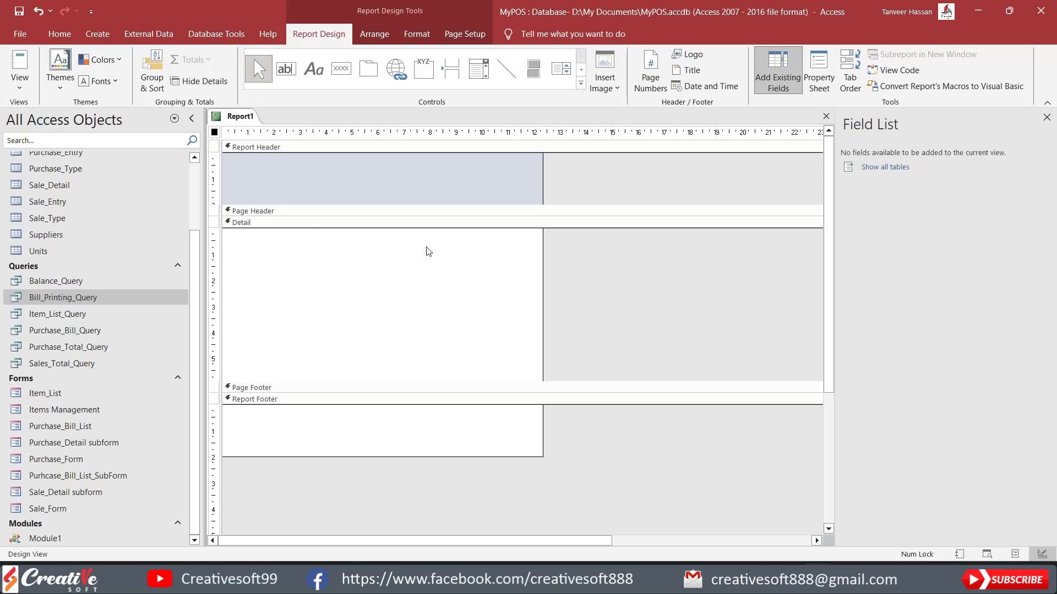
{"action": "left_click", "coordinate": [818, 73]}
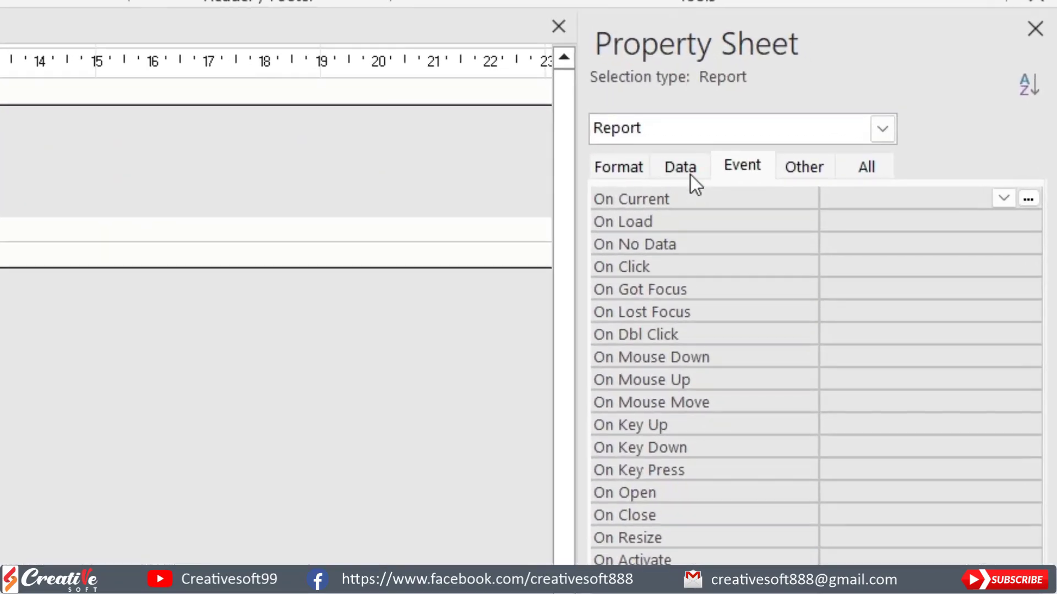
{"action": "left_click", "coordinate": [685, 166]}
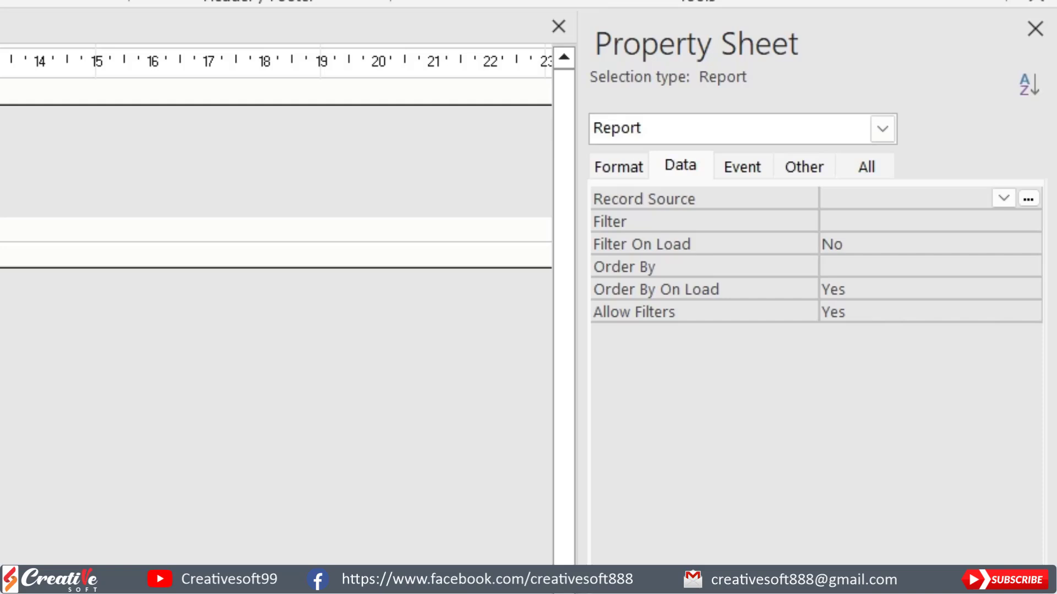
{"action": "left_click", "coordinate": [1003, 199]}
{"action": "left_click", "coordinate": [865, 240]}
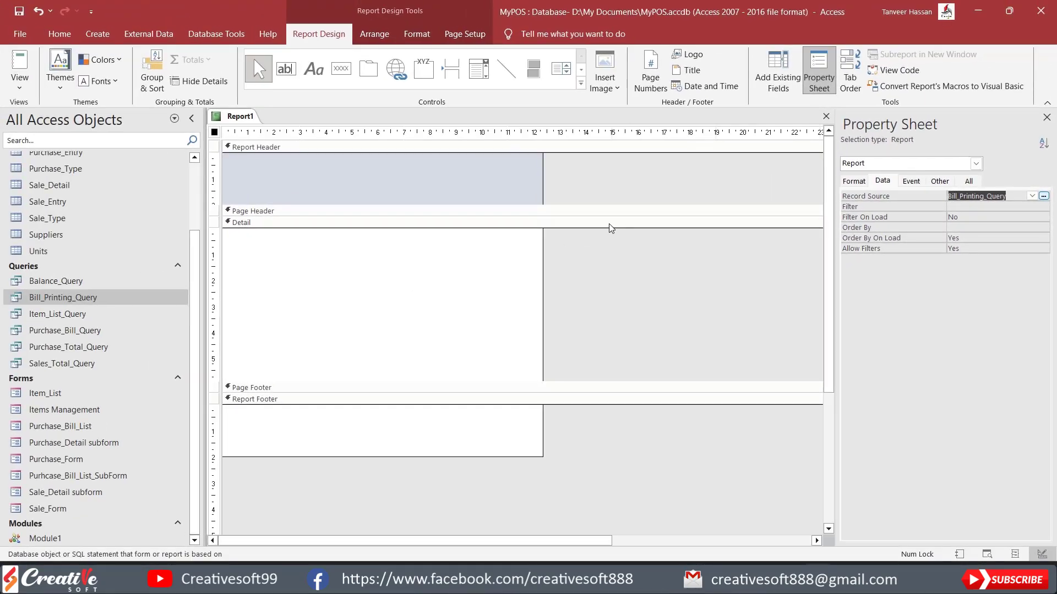
{"action": "left_click", "coordinate": [775, 64]}
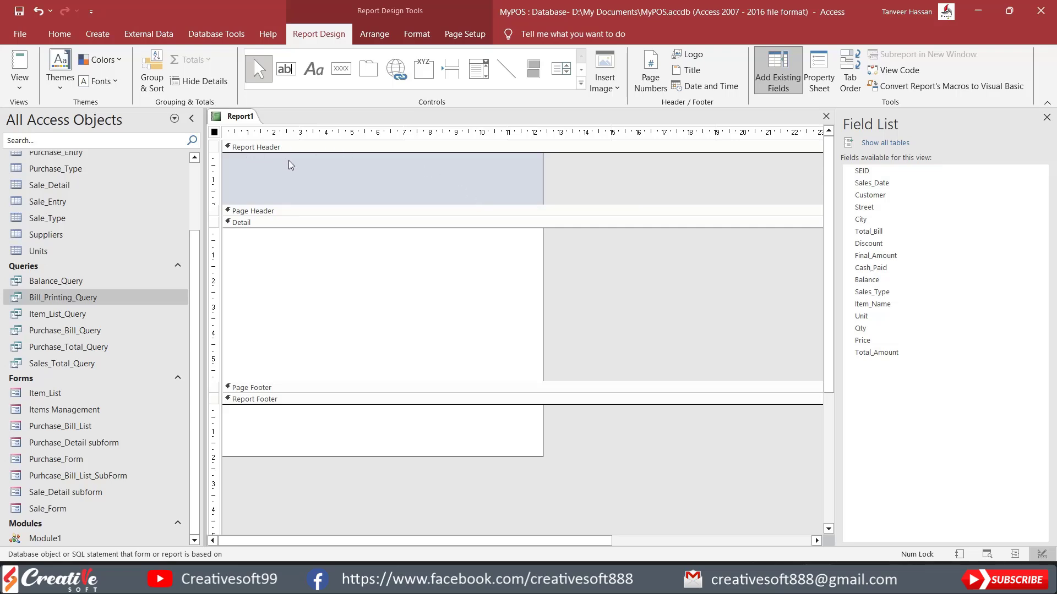
Step: Change the Report Header section's fill to white and extend the section to about 2.2 cm high
{"action": "left_click", "coordinate": [411, 147]}
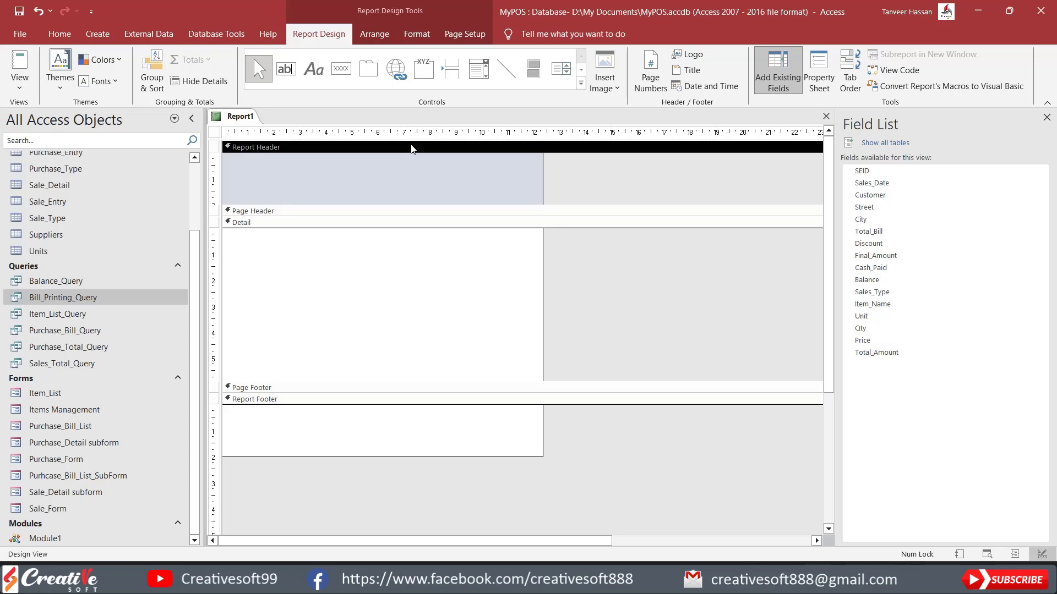
{"action": "left_click", "coordinate": [417, 34]}
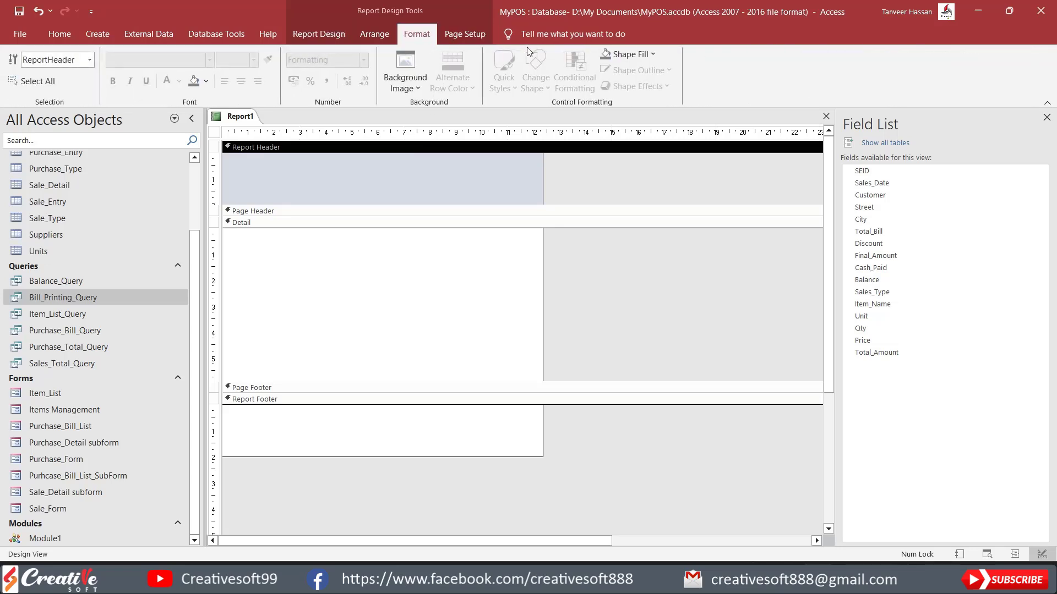
{"action": "left_click", "coordinate": [623, 48]}
{"action": "left_click", "coordinate": [616, 74]}
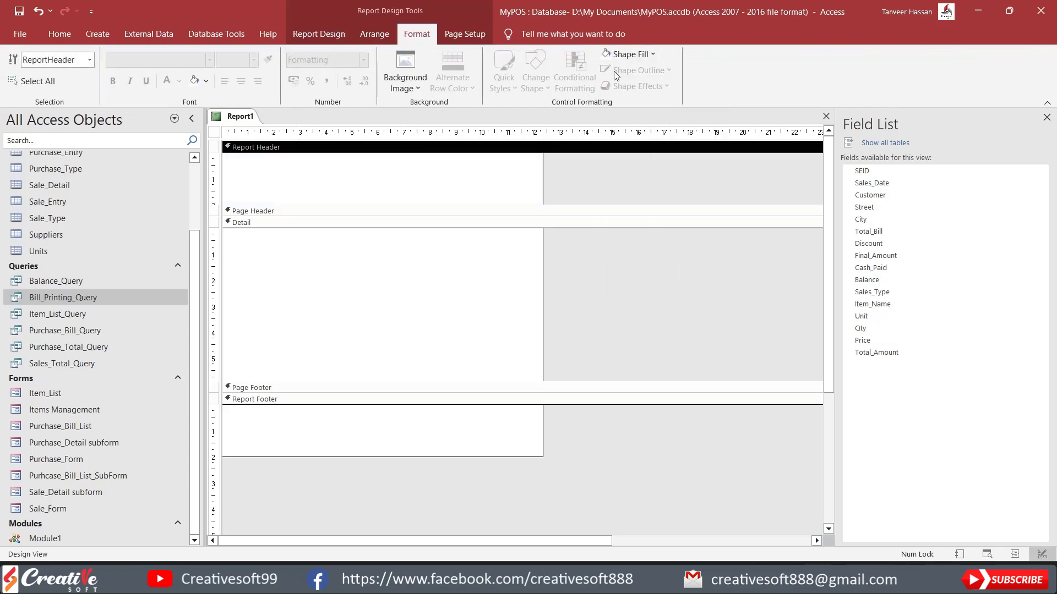
{"action": "left_click", "coordinate": [630, 51]}
{"action": "left_click", "coordinate": [601, 179]}
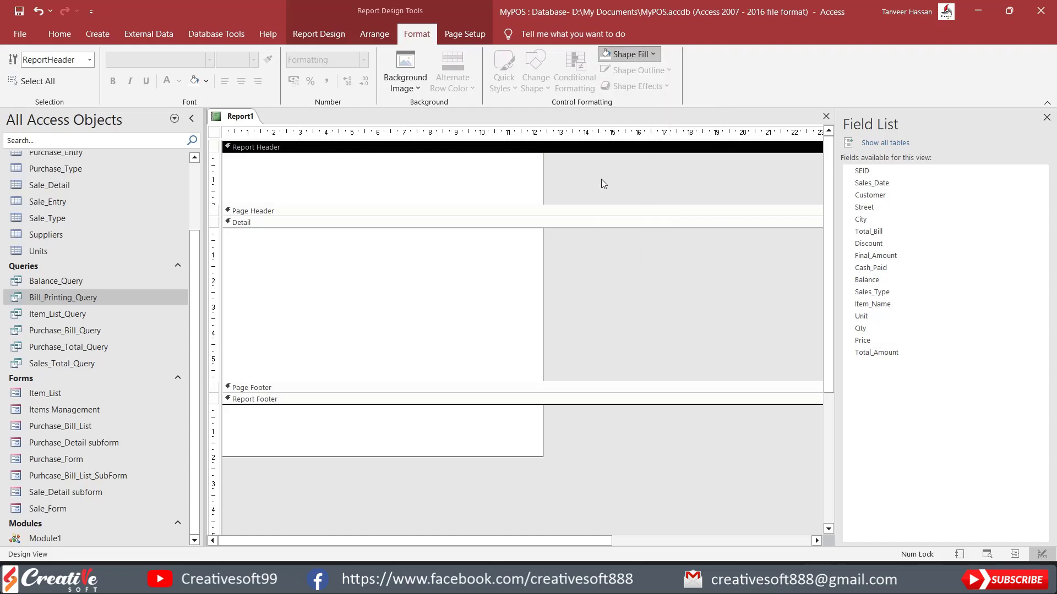
{"action": "left_click", "coordinate": [630, 54]}
{"action": "left_click", "coordinate": [633, 77]}
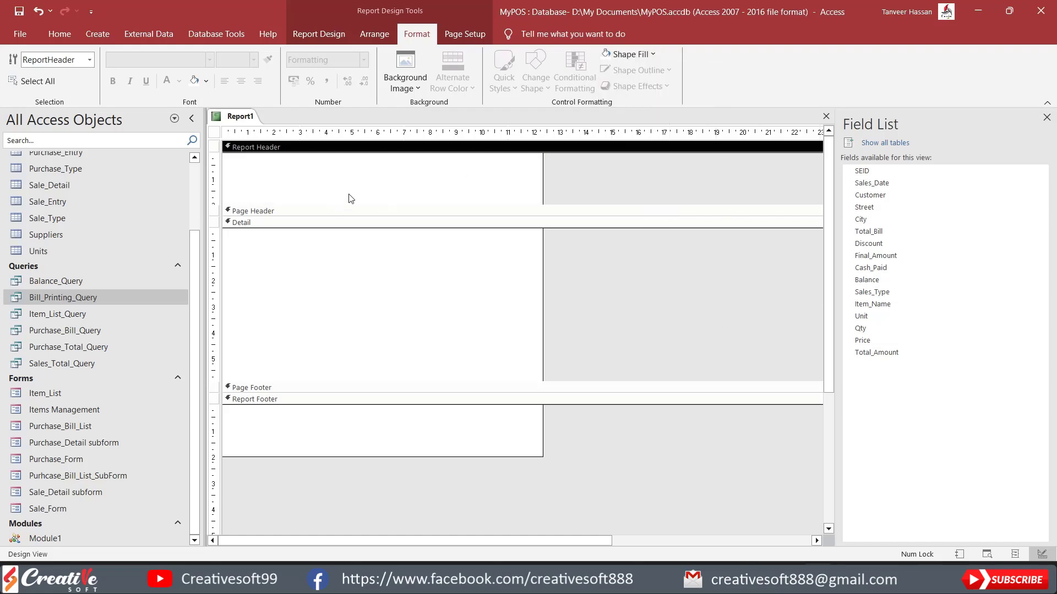
{"action": "left_click", "coordinate": [423, 204]}
{"action": "left_click_drag", "start_coordinate": [423, 204], "coordinate": [424, 209]}
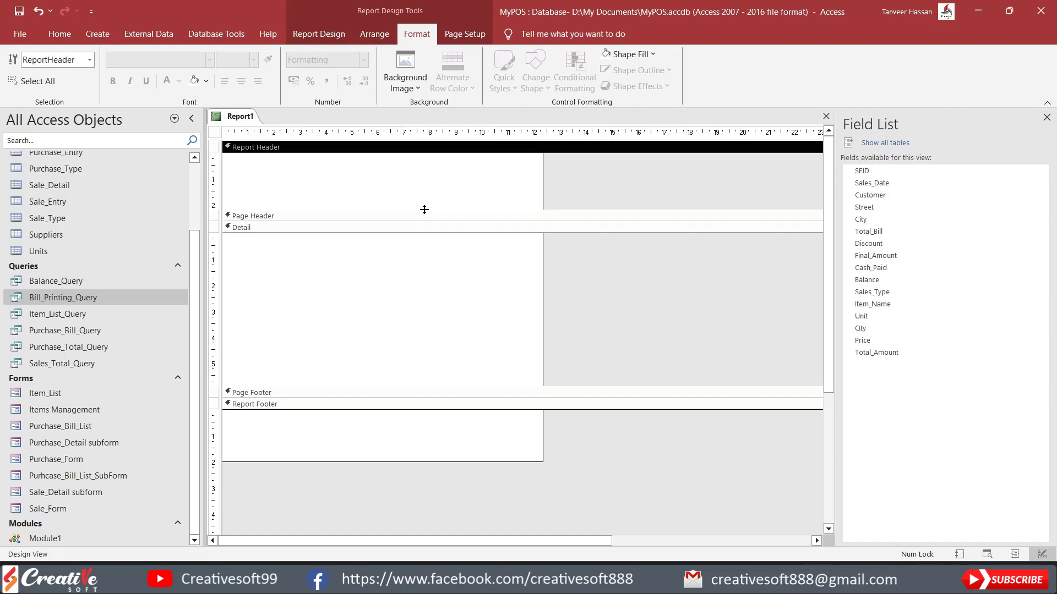
Step: Add a label reading "CREATIVE TUCK SHOP" near the upper left of the Report Header section
{"action": "left_click", "coordinate": [311, 34]}
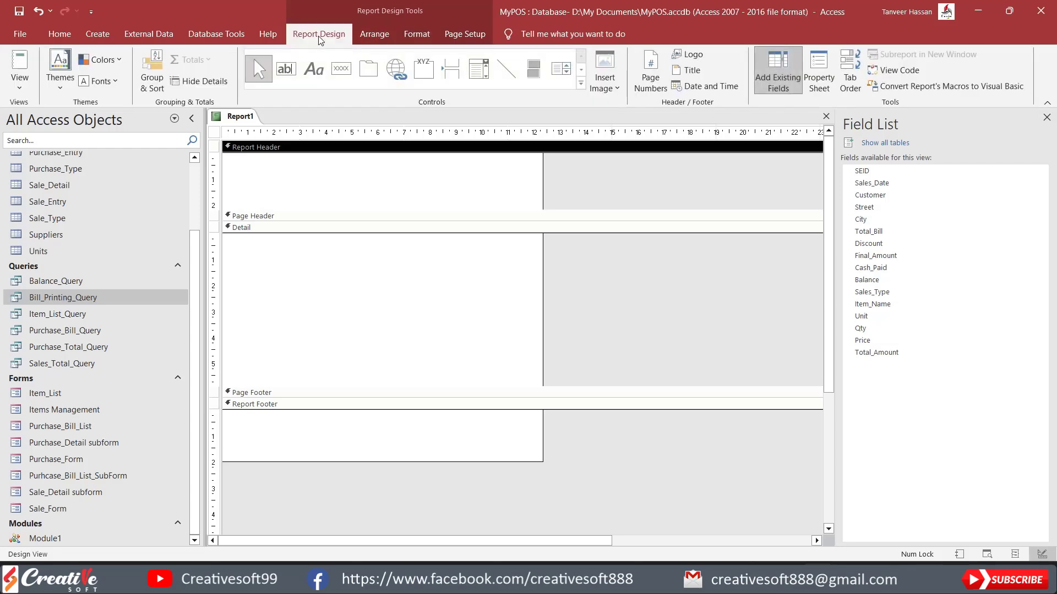
{"action": "left_click", "coordinate": [312, 70]}
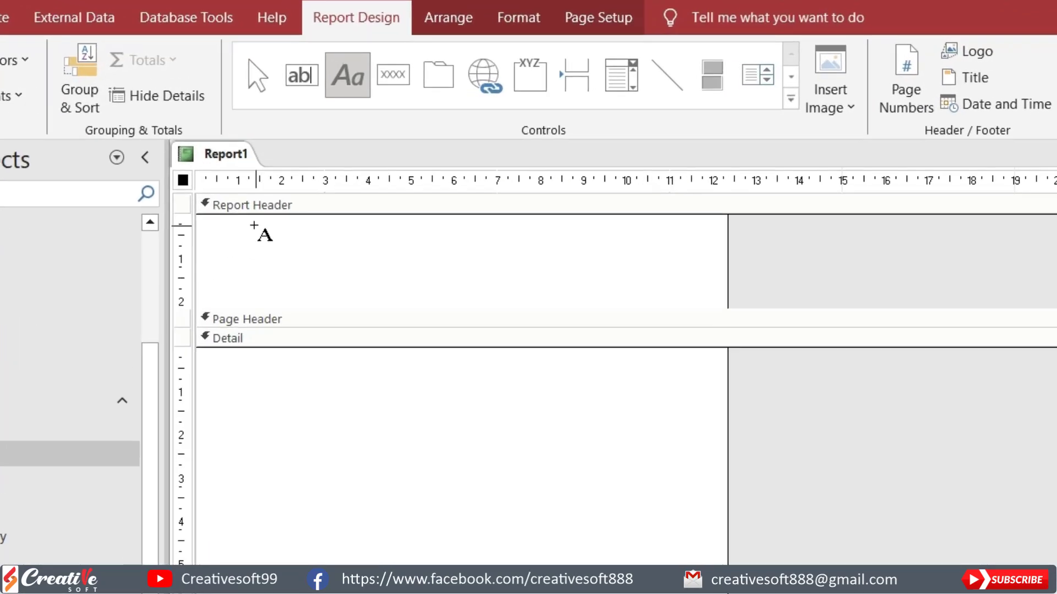
{"action": "left_click", "coordinate": [261, 168]}
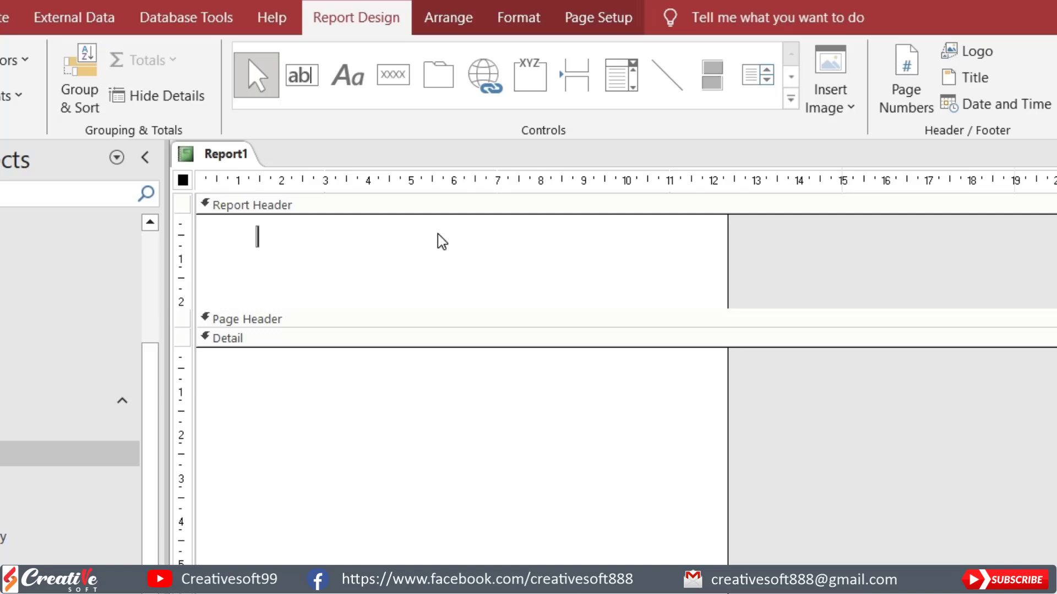
{"action": "type", "text": "CREATIV"}
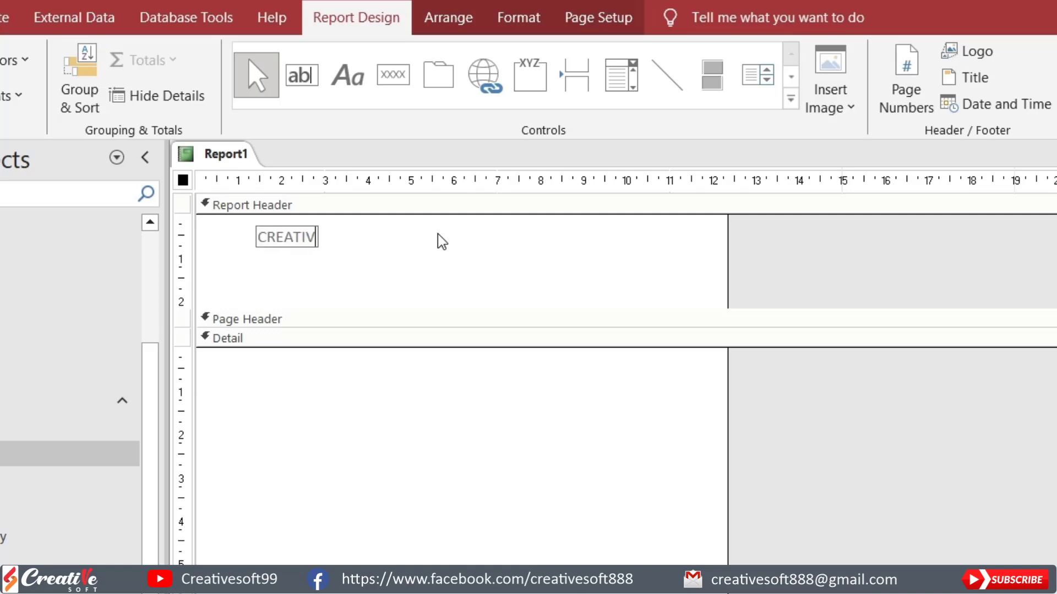
{"action": "type", "text": "E TUCK SHOP"}
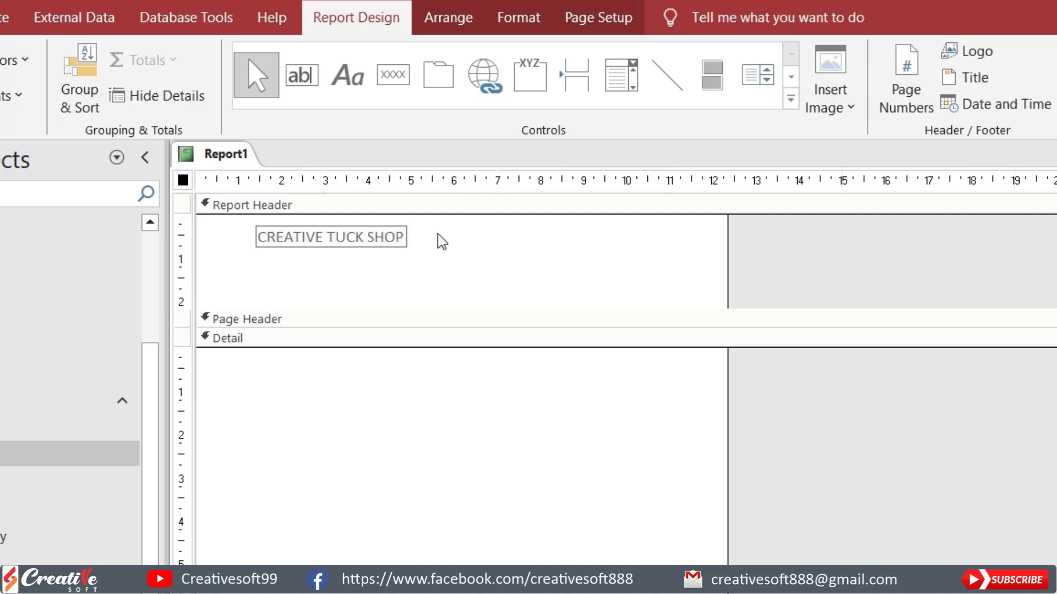
{"action": "left_click", "coordinate": [401, 307]}
Step: Format the CREATIVE TUCK SHOP label as 14 pt bold text in the Automatic black colour
{"action": "left_click", "coordinate": [355, 240]}
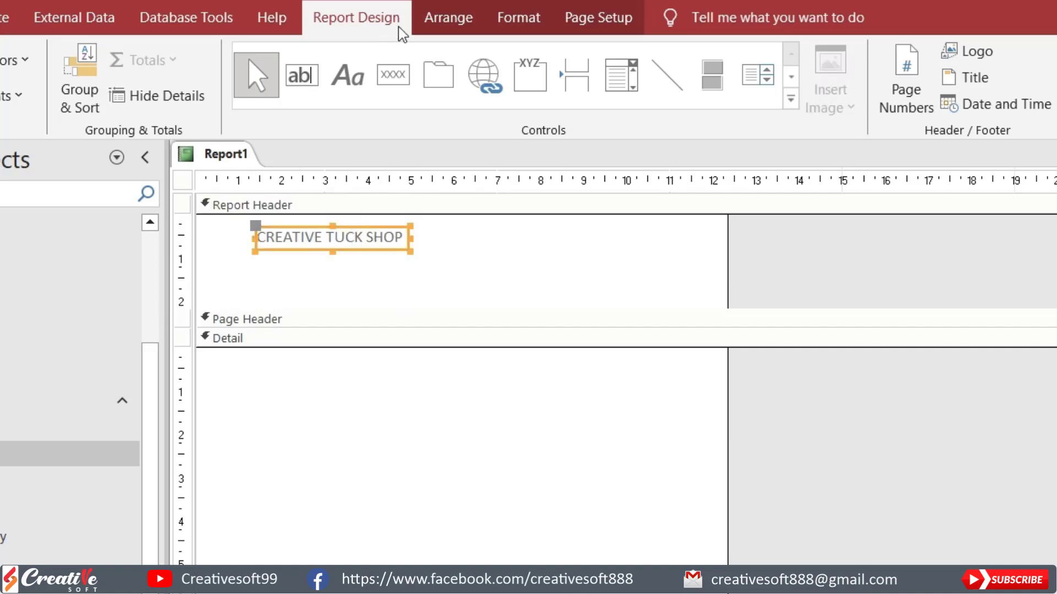
{"action": "left_click", "coordinate": [517, 20]}
{"action": "left_click", "coordinate": [248, 60]}
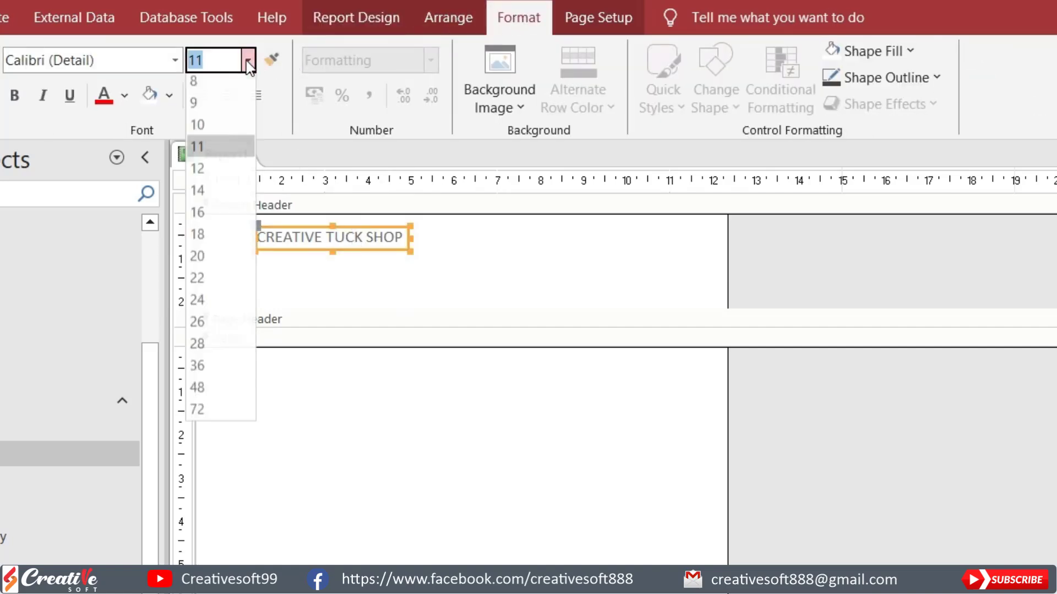
{"action": "left_click", "coordinate": [208, 196]}
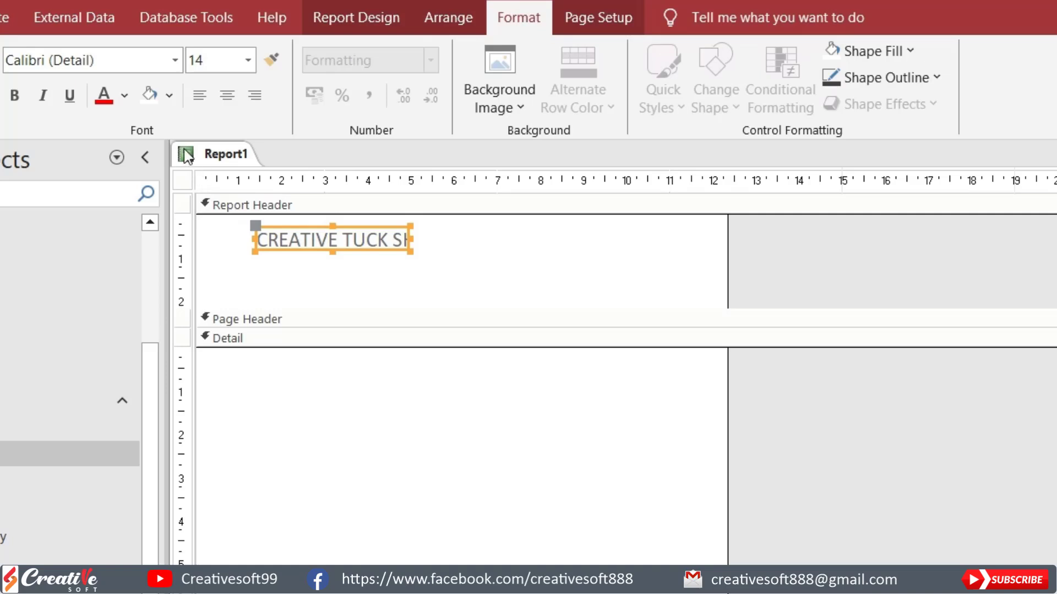
{"action": "left_click", "coordinate": [125, 96]}
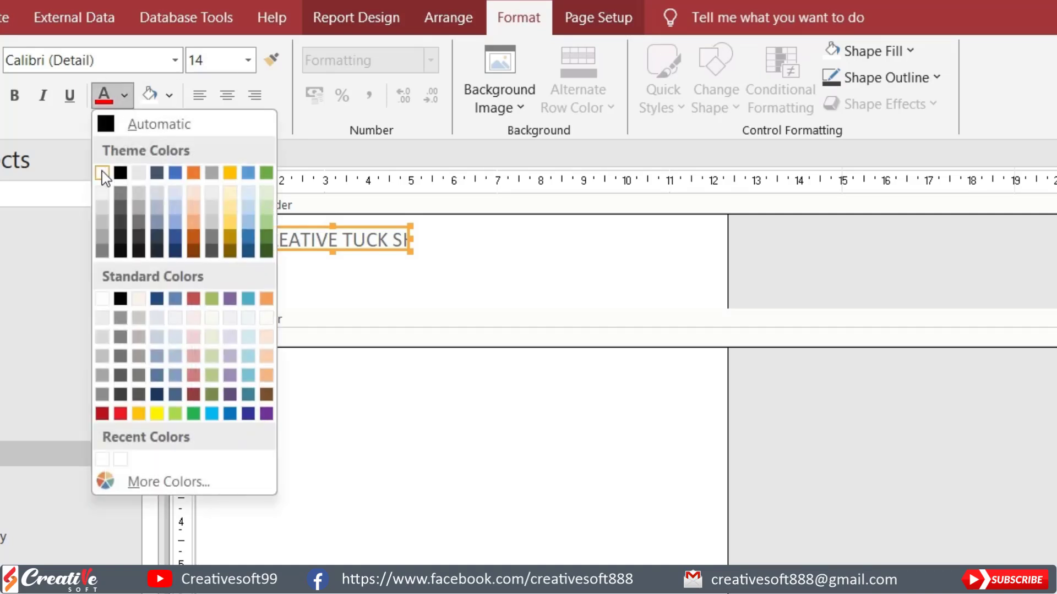
{"action": "left_click", "coordinate": [109, 123]}
{"action": "left_click", "coordinate": [15, 96]}
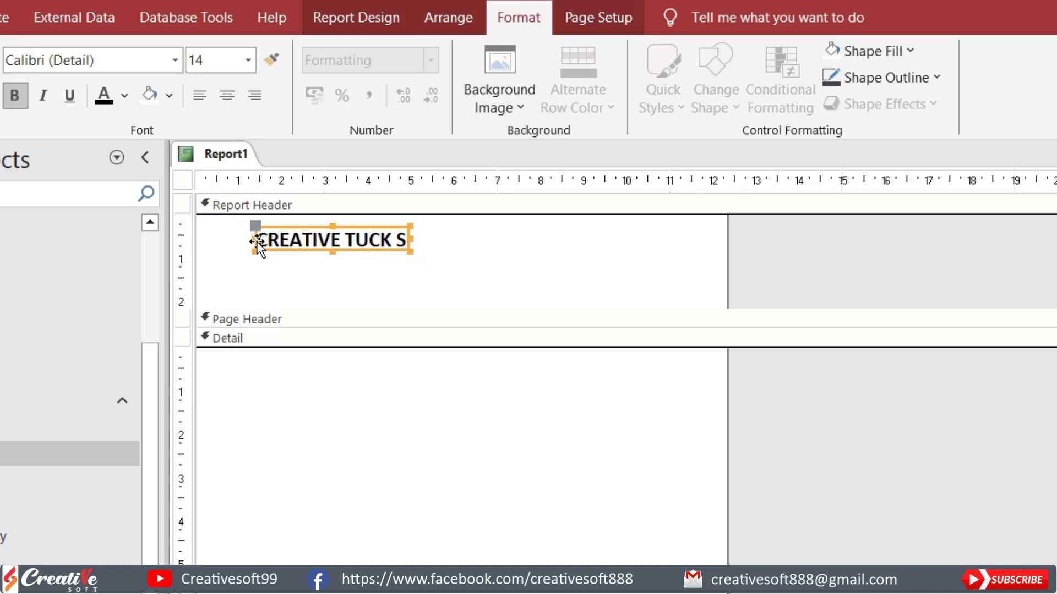
Step: Move the CREATIVE TUCK SHOP label to the report's left edge, widen it to about 12 cm and centre its text
{"action": "left_click_drag", "start_coordinate": [256, 226], "coordinate": [200, 227]}
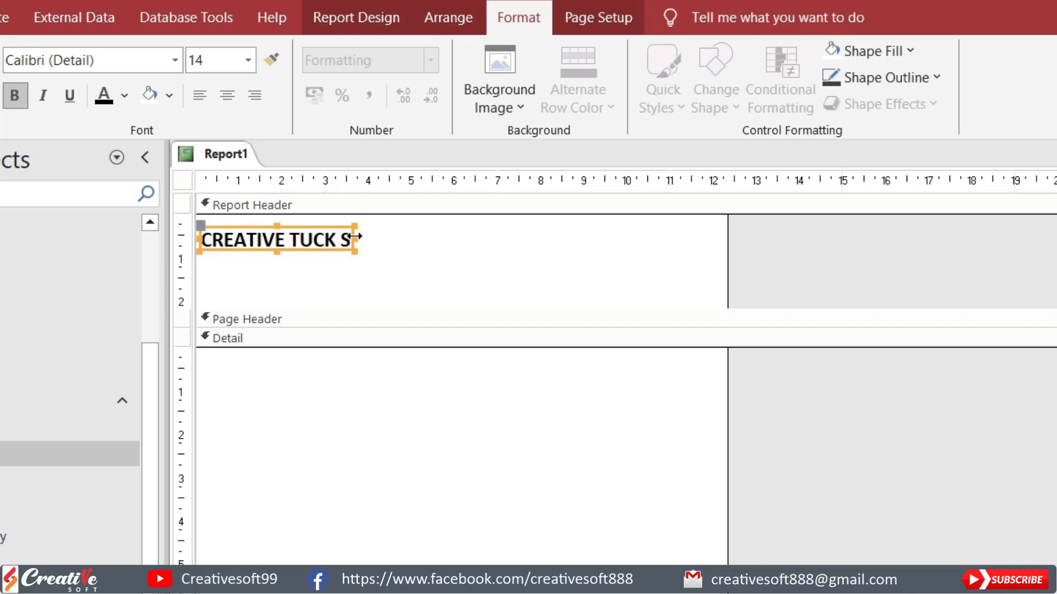
{"action": "left_click_drag", "start_coordinate": [356, 239], "coordinate": [719, 238]}
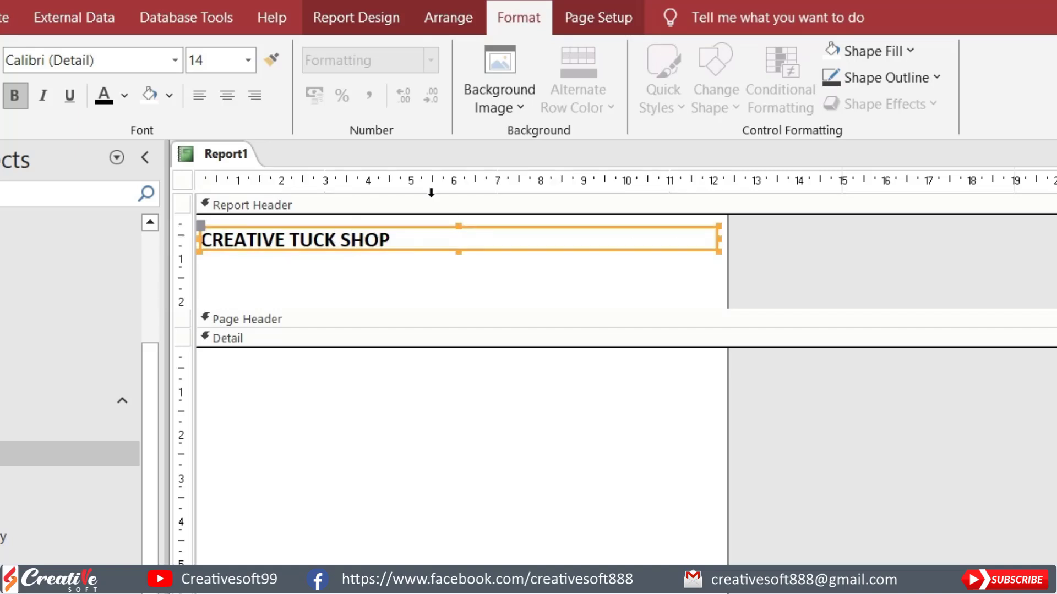
{"action": "left_click", "coordinate": [227, 96]}
{"action": "left_click_drag", "start_coordinate": [460, 250], "coordinate": [460, 253]}
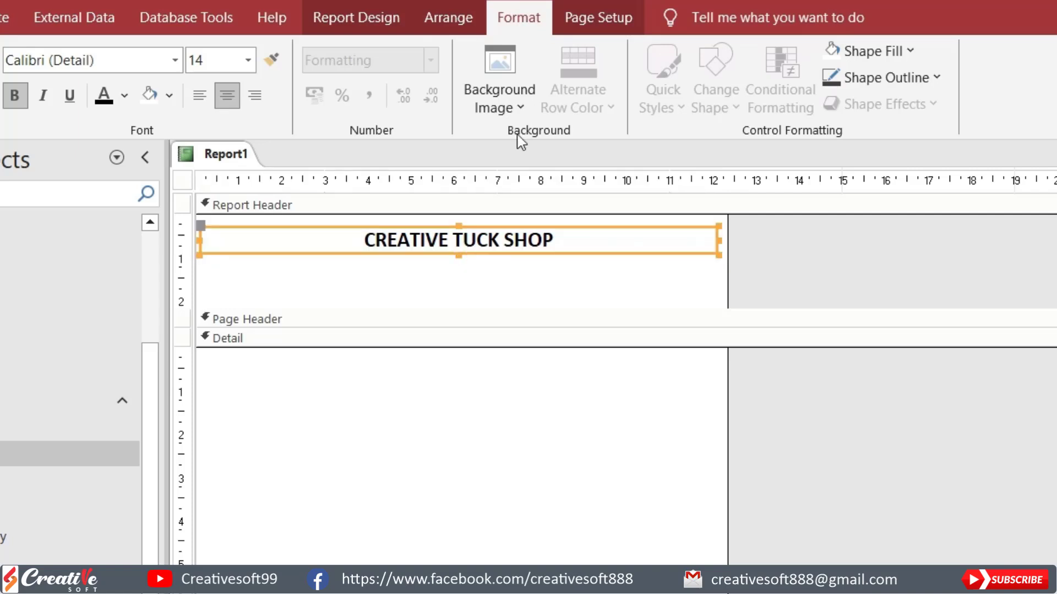
Step: Set the report's paper size to A5 in portrait orientation
{"action": "left_click", "coordinate": [589, 19]}
{"action": "left_click", "coordinate": [278, 72]}
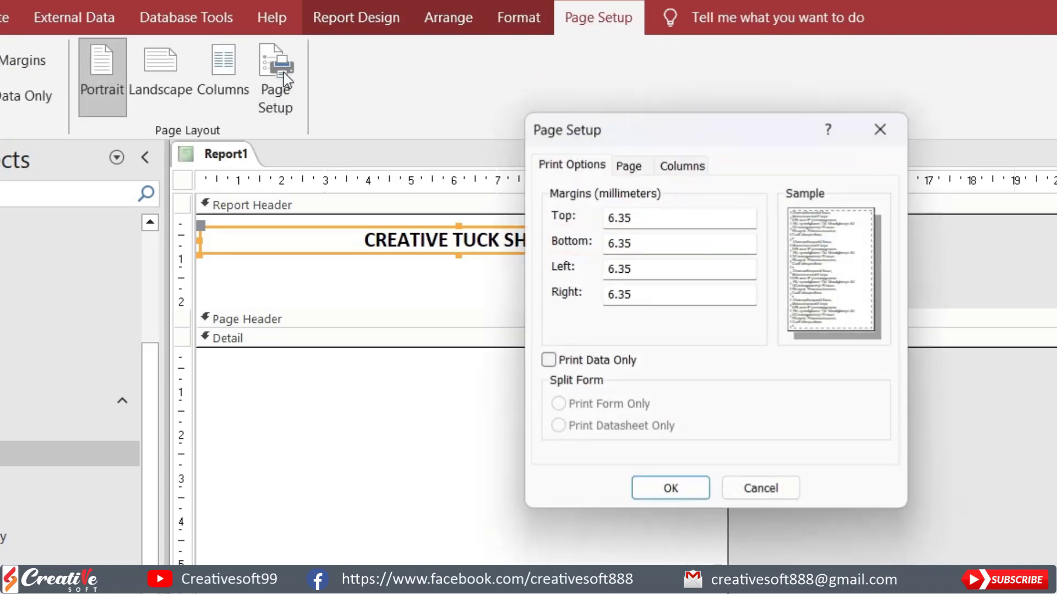
{"action": "left_click", "coordinate": [633, 170]}
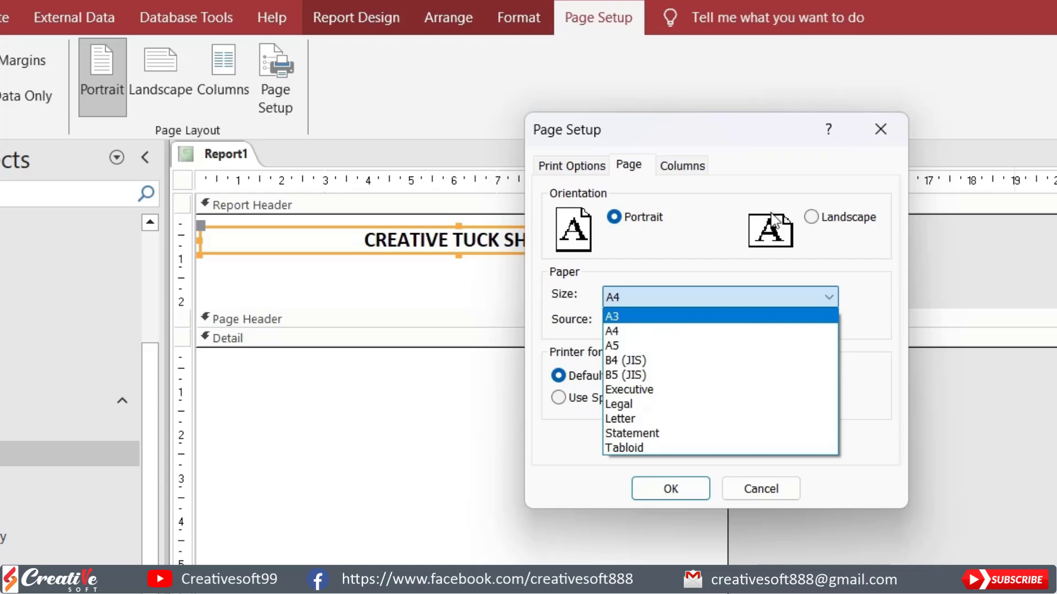
{"action": "left_click", "coordinate": [616, 331]}
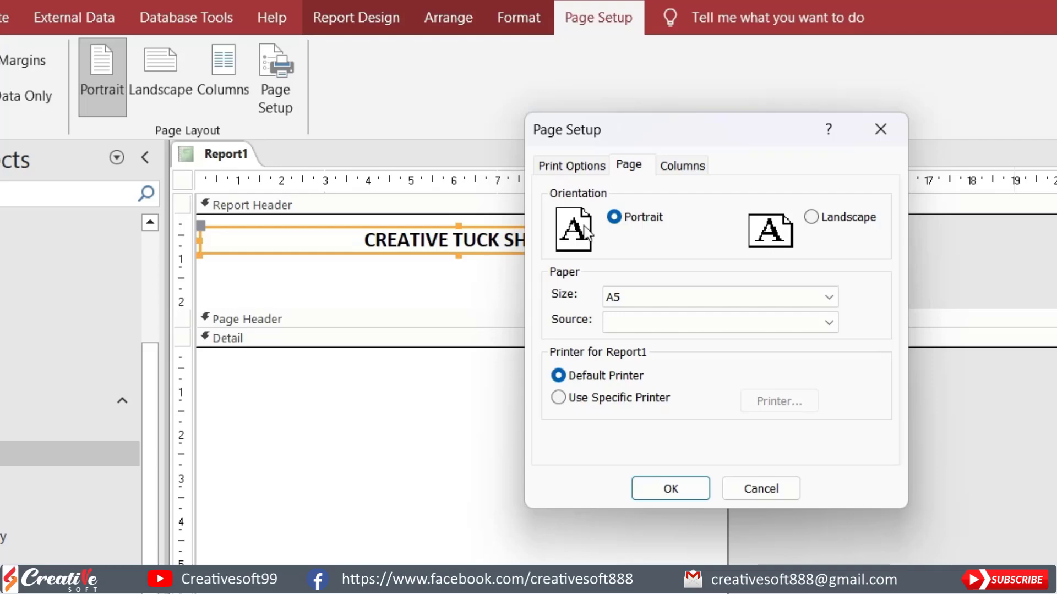
{"action": "left_click", "coordinate": [654, 490]}
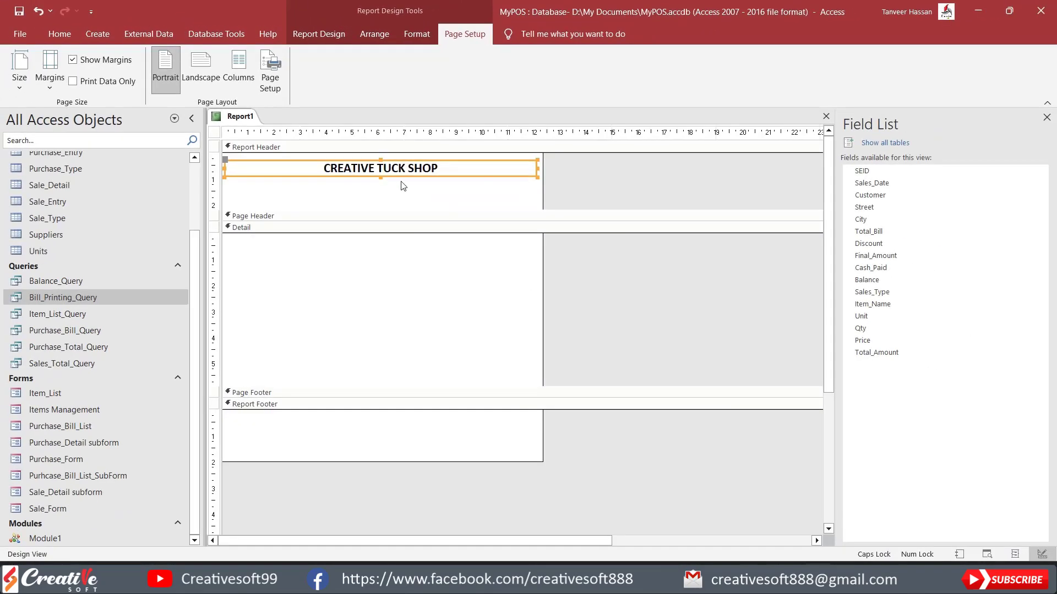
Step: Adjust the report's width to about 13.3 cm, checking the page-width error indicator along the way
{"action": "left_click_drag", "start_coordinate": [543, 186], "coordinate": [649, 186]}
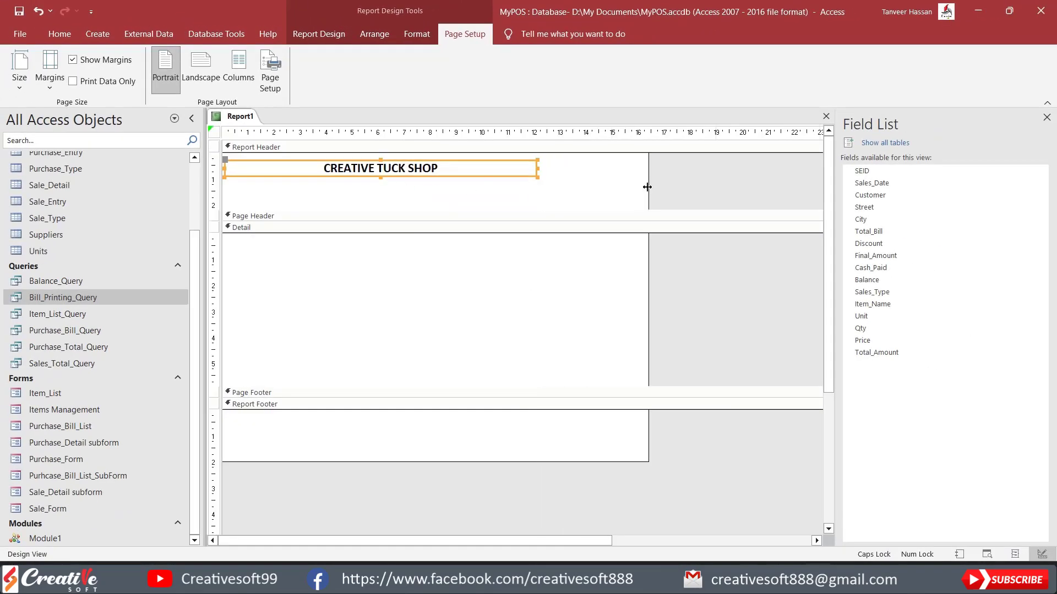
{"action": "left_click", "coordinate": [213, 131]}
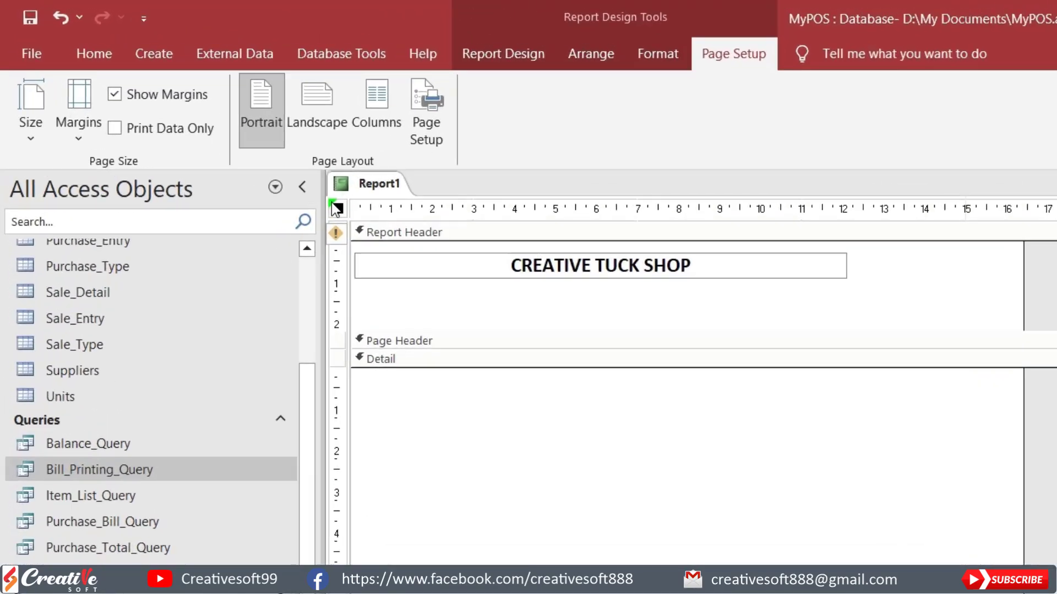
{"action": "mouse_move", "coordinate": [213, 147]}
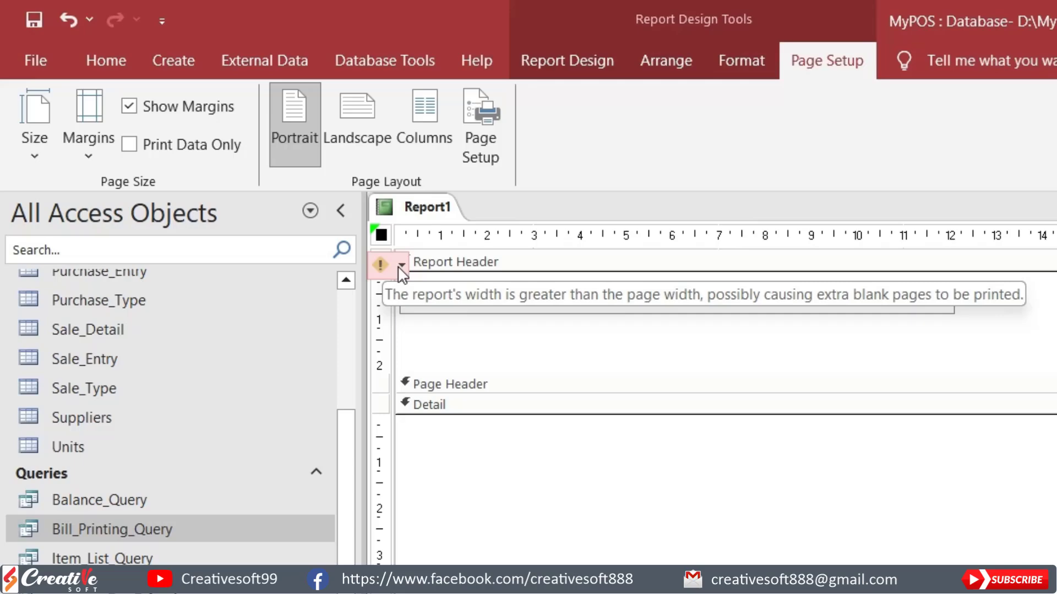
{"action": "left_click_drag", "start_coordinate": [689, 198], "coordinate": [568, 187]}
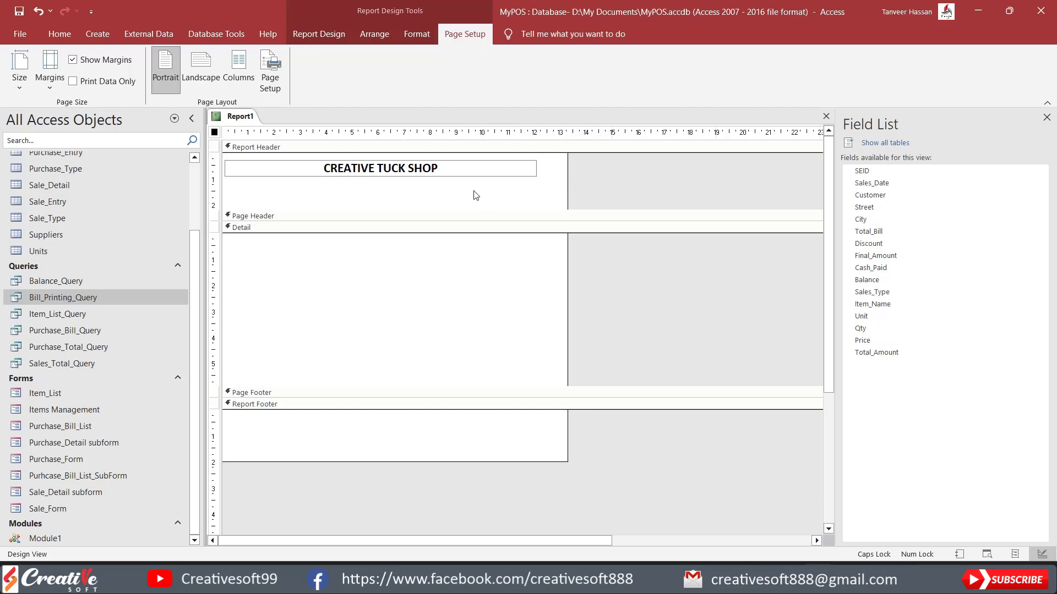
Step: Switch to Layout View and stretch the CREATIVE TUCK SHOP label to the page's right margin line
{"action": "left_click", "coordinate": [320, 33]}
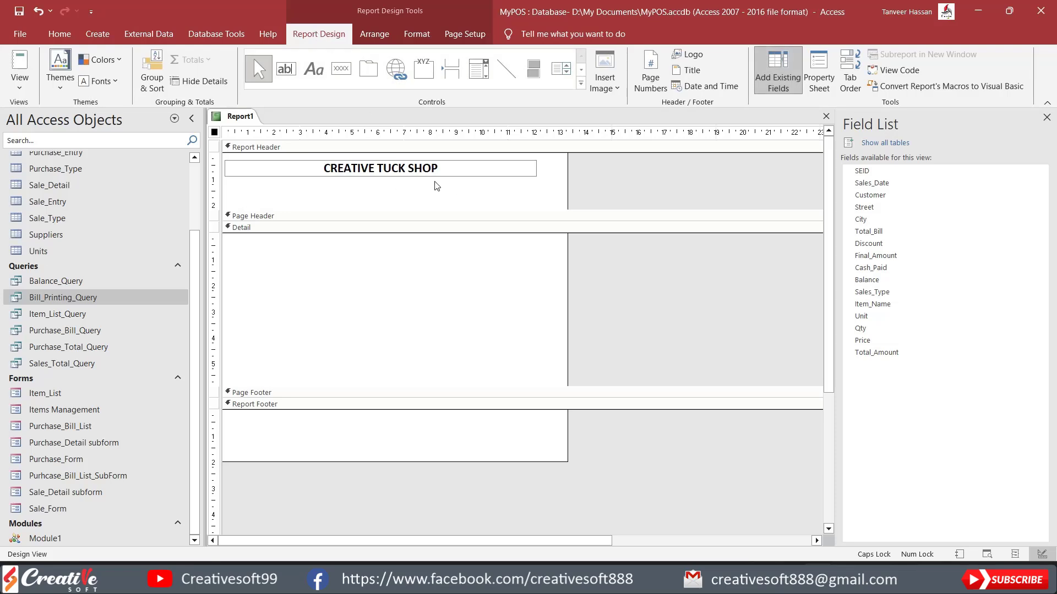
{"action": "left_click", "coordinate": [19, 80]}
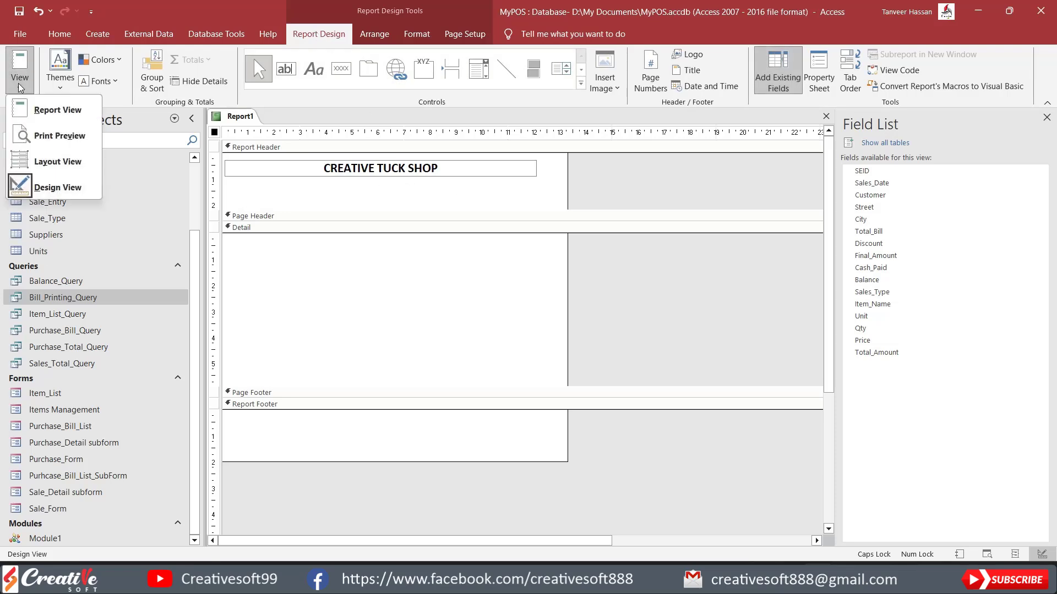
{"action": "left_click", "coordinate": [57, 162]}
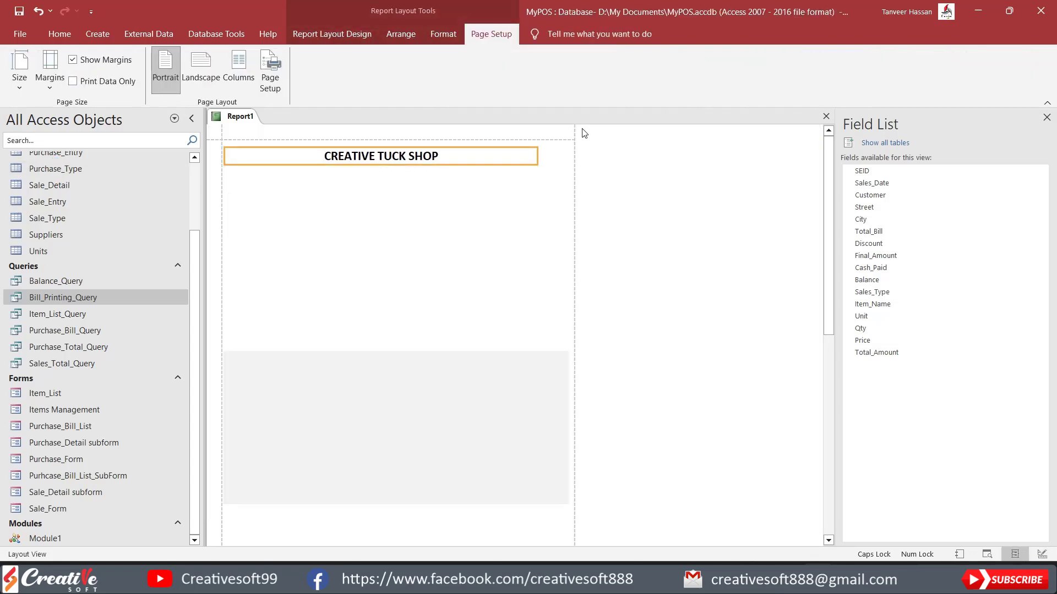
{"action": "left_click", "coordinate": [472, 158]}
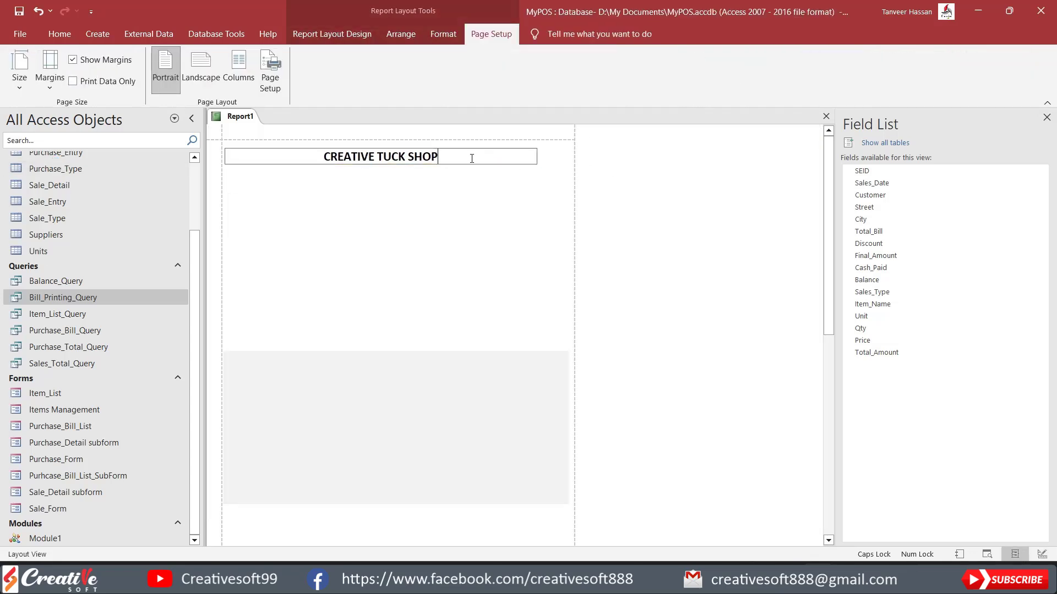
{"action": "left_click", "coordinate": [511, 188]}
{"action": "left_click", "coordinate": [483, 161]}
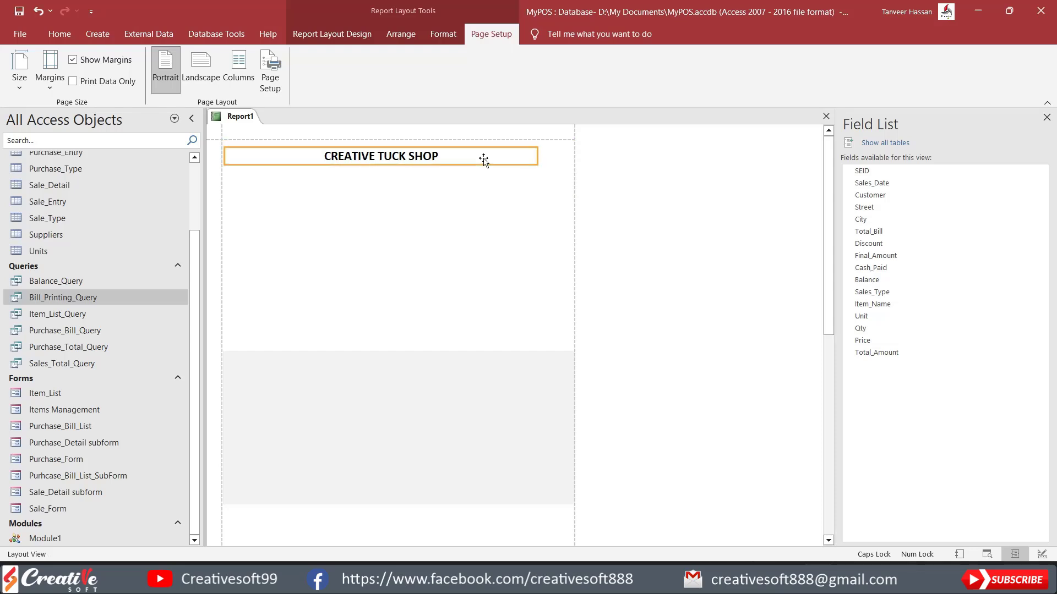
{"action": "left_click_drag", "start_coordinate": [539, 154], "coordinate": [574, 155]}
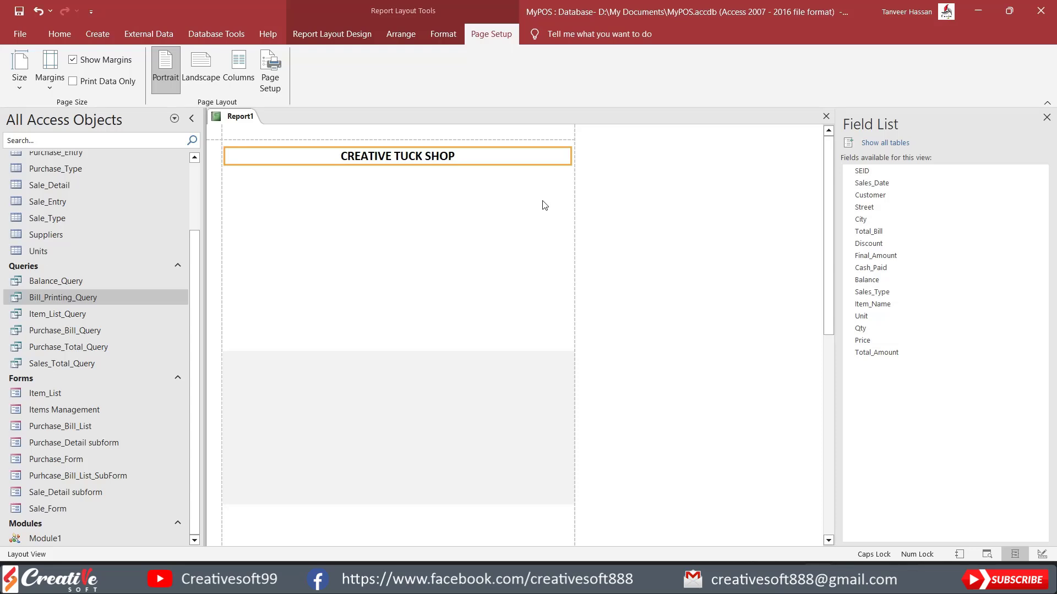
Step: Save the report under the name Bill
{"action": "key", "text": "ctrl+s"}
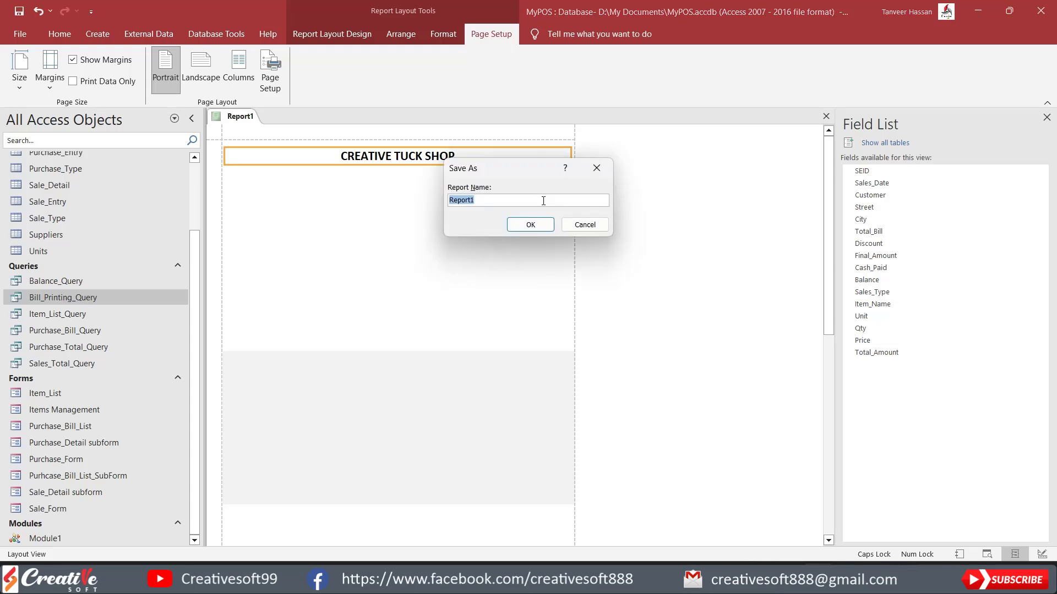
{"action": "type", "text": "bIL"}
{"action": "key", "text": "BackSpace"}
{"action": "key", "text": "BackSpace"}
{"action": "key", "text": "BackSpace"}
{"action": "key", "text": "Caps_Lock"}
{"action": "type", "text": "Bill"}
{"action": "left_click", "coordinate": [527, 226]}
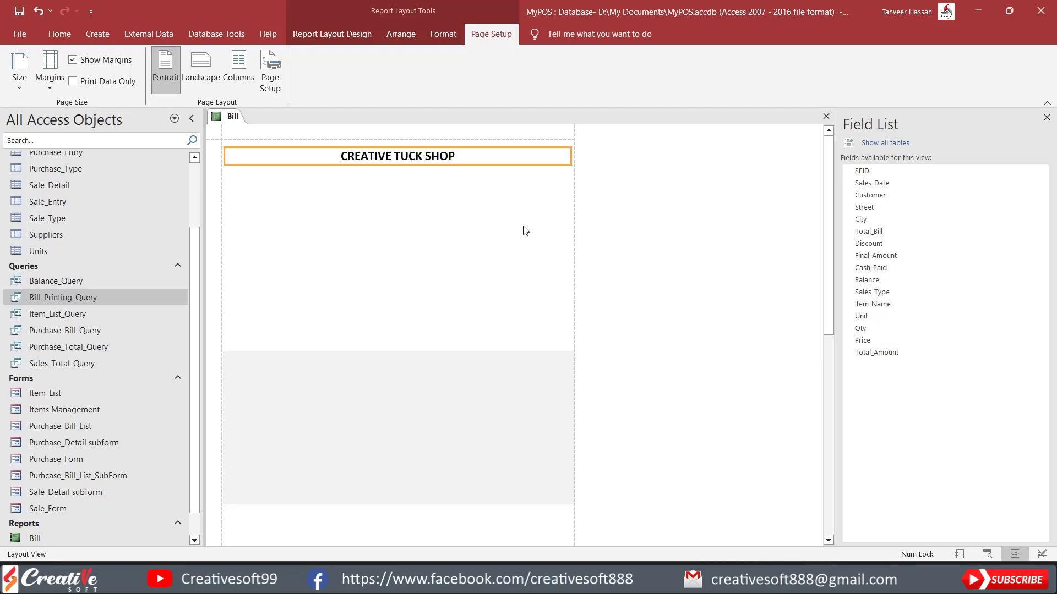
Step: Return to Design View and extend the Report Header section to about 2.7 cm high
{"action": "left_click", "coordinate": [505, 242]}
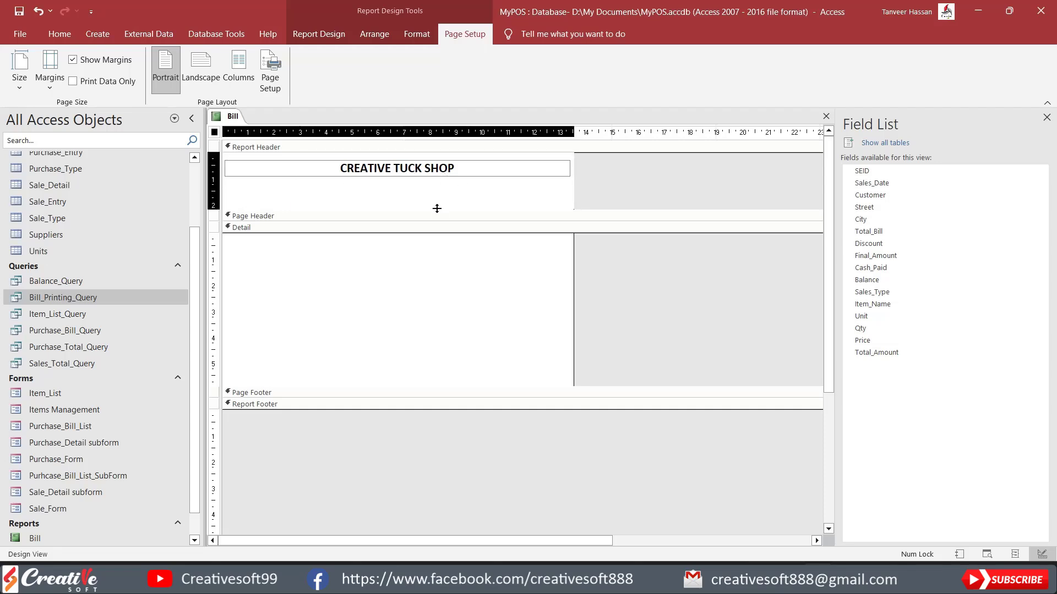
{"action": "left_click_drag", "start_coordinate": [437, 210], "coordinate": [438, 214]}
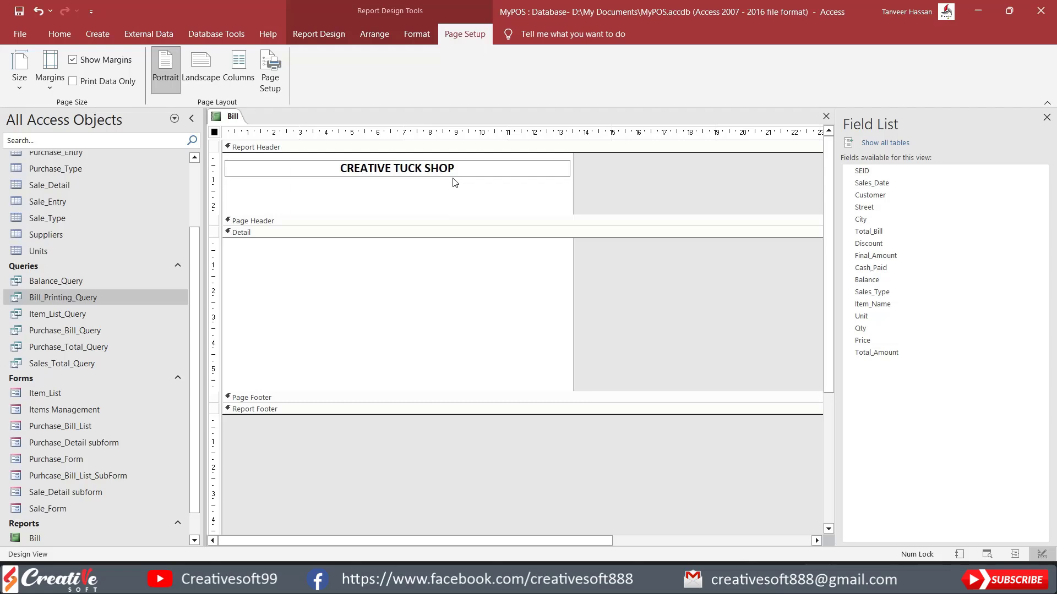
{"action": "left_click_drag", "start_coordinate": [424, 220], "coordinate": [423, 223]}
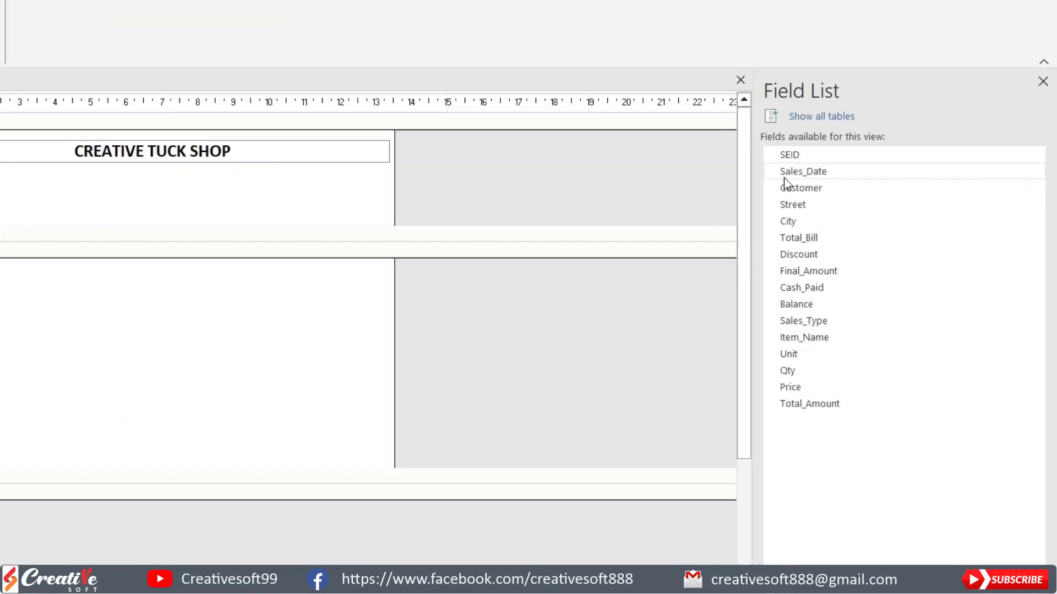
Step: Add the SEID, Sales_Date, Customer and Sales_Type fields together to the Report Header section below the shop-name label
{"action": "left_click", "coordinate": [820, 172]}
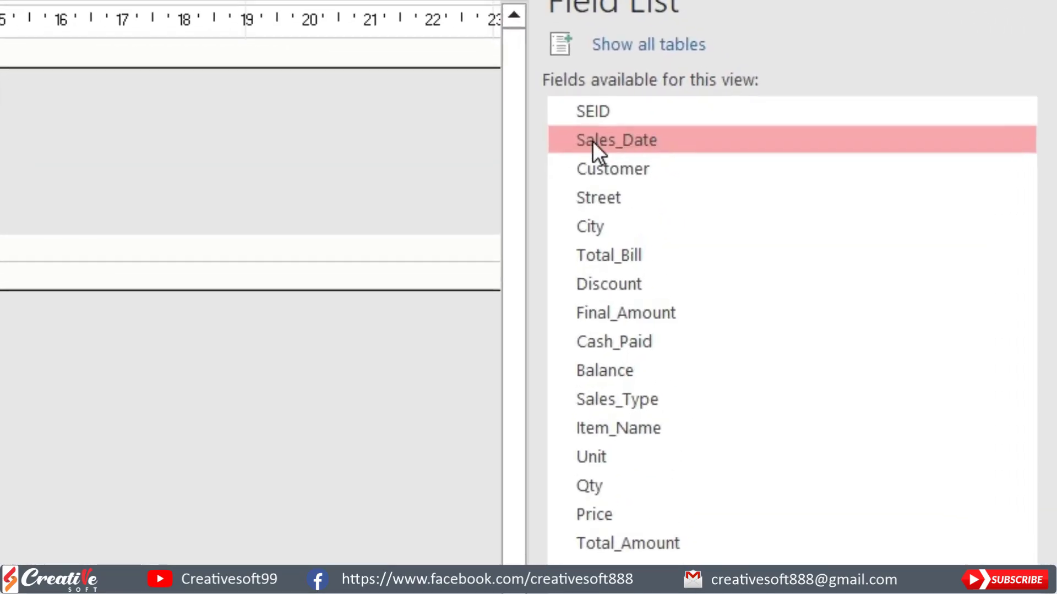
{"action": "left_click", "coordinate": [615, 168], "text": "ctrl"}
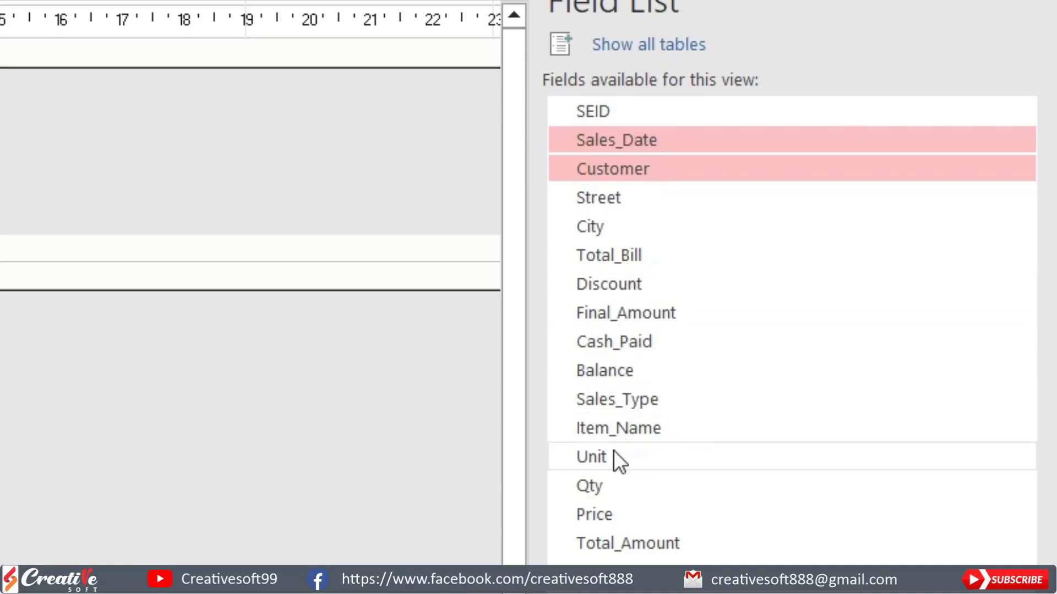
{"action": "mouse_move", "coordinate": [636, 319]}
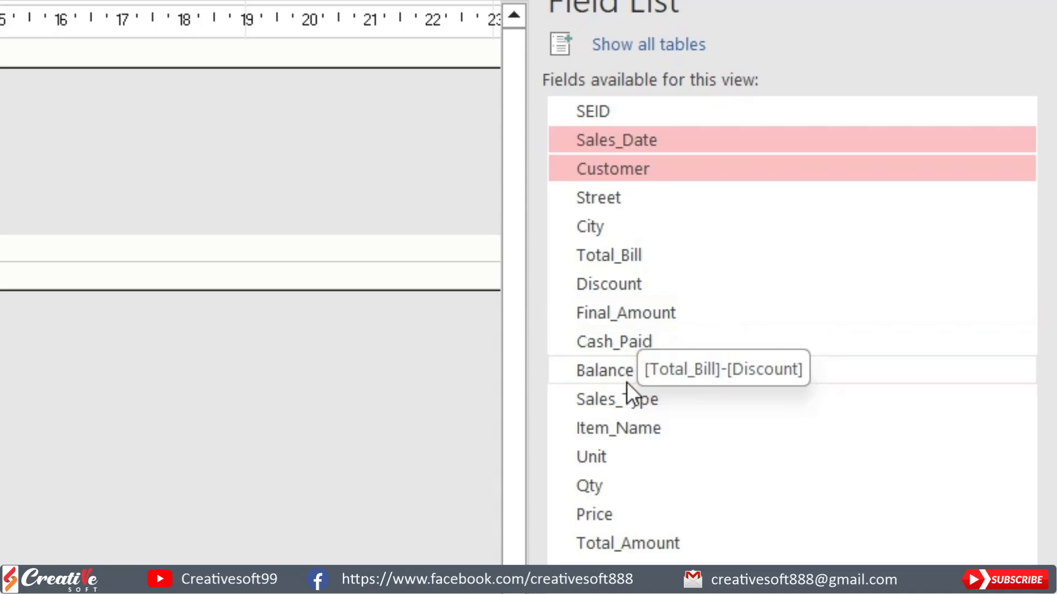
{"action": "left_click", "coordinate": [623, 400], "text": "ctrl"}
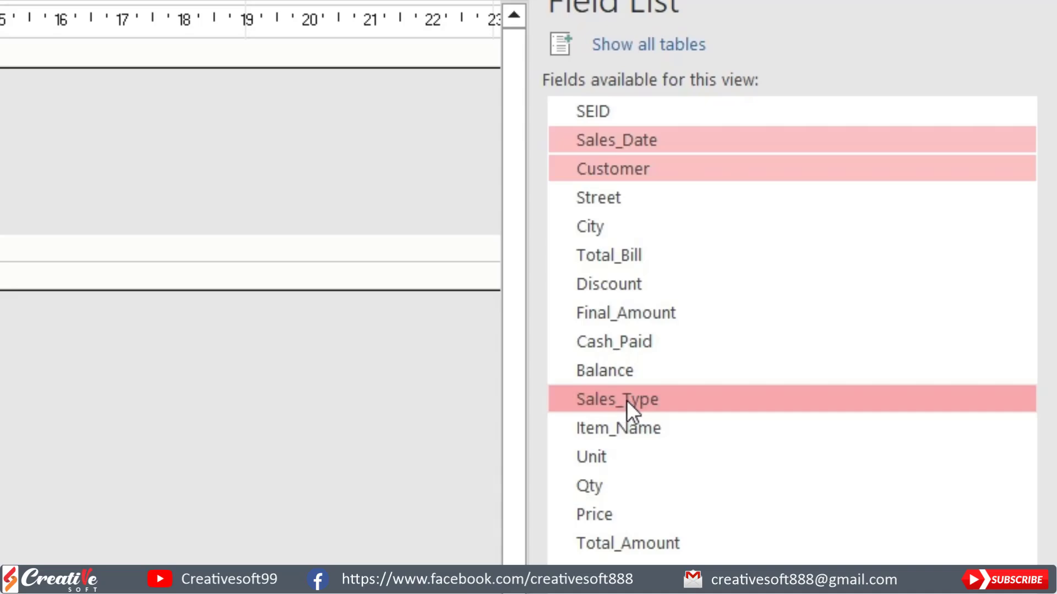
{"action": "left_click", "coordinate": [596, 110], "text": "ctrl"}
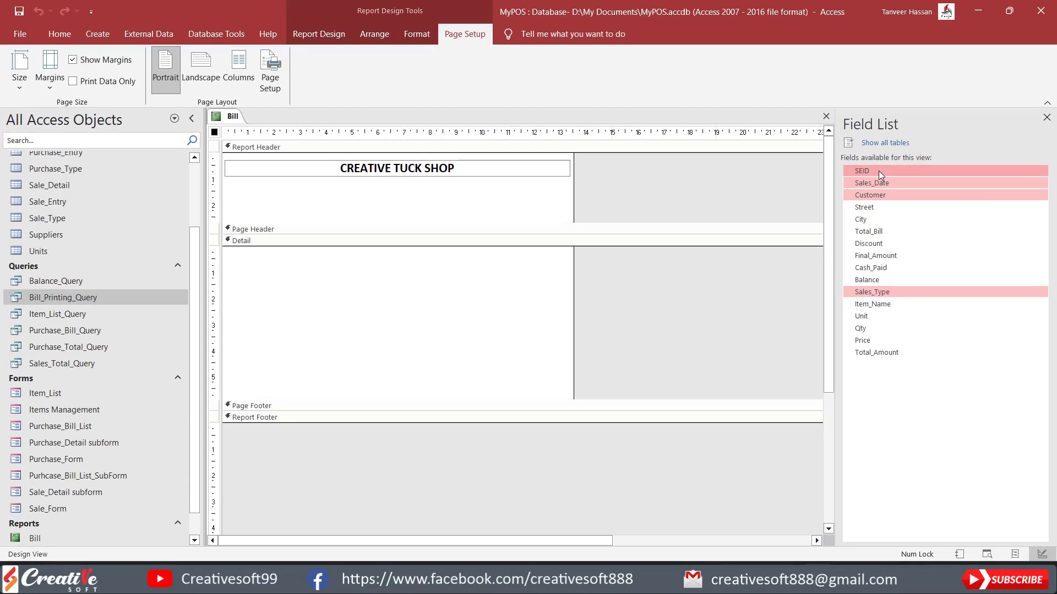
{"action": "left_click_drag", "start_coordinate": [879, 171], "coordinate": [350, 187]}
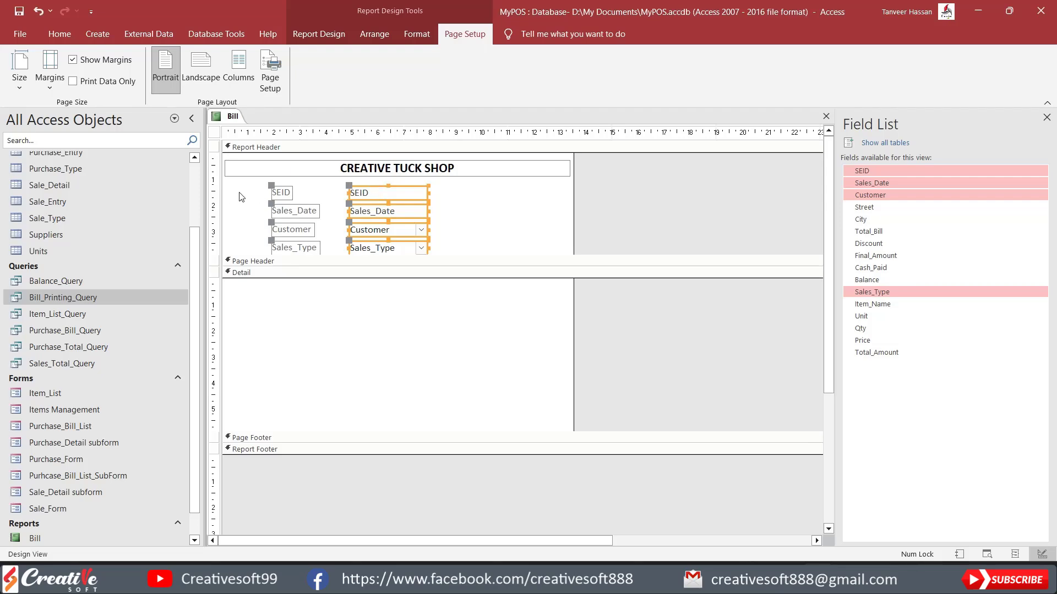
Step: Change the caption of the SEID field's label to "Bill No:"
{"action": "left_click", "coordinate": [242, 197]}
{"action": "left_click", "coordinate": [277, 193]}
{"action": "left_click", "coordinate": [269, 199]}
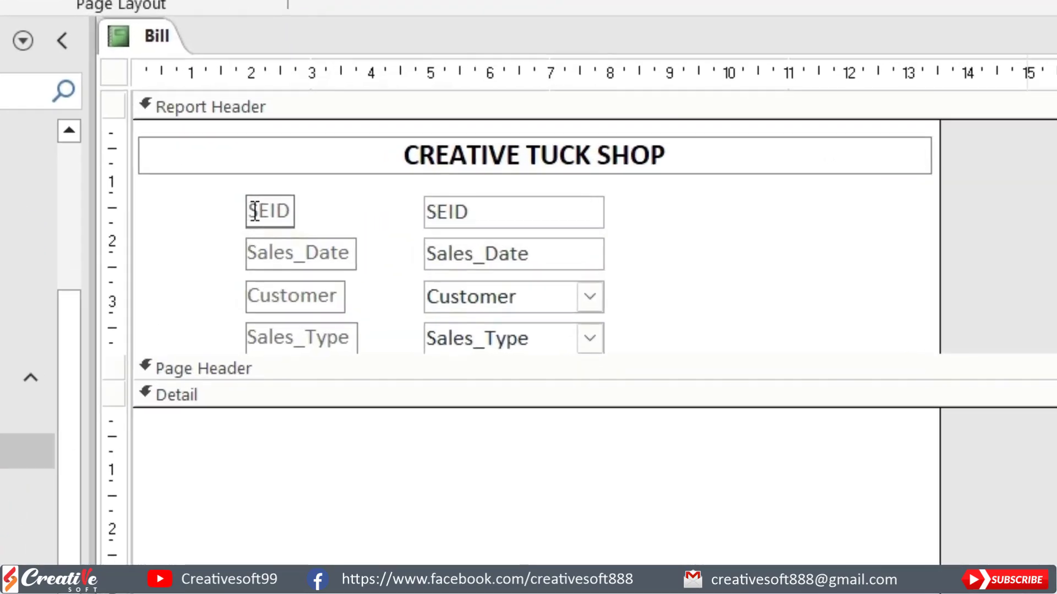
{"action": "left_click_drag", "start_coordinate": [268, 200], "coordinate": [340, 201]}
{"action": "type", "text": "Bill No:"}
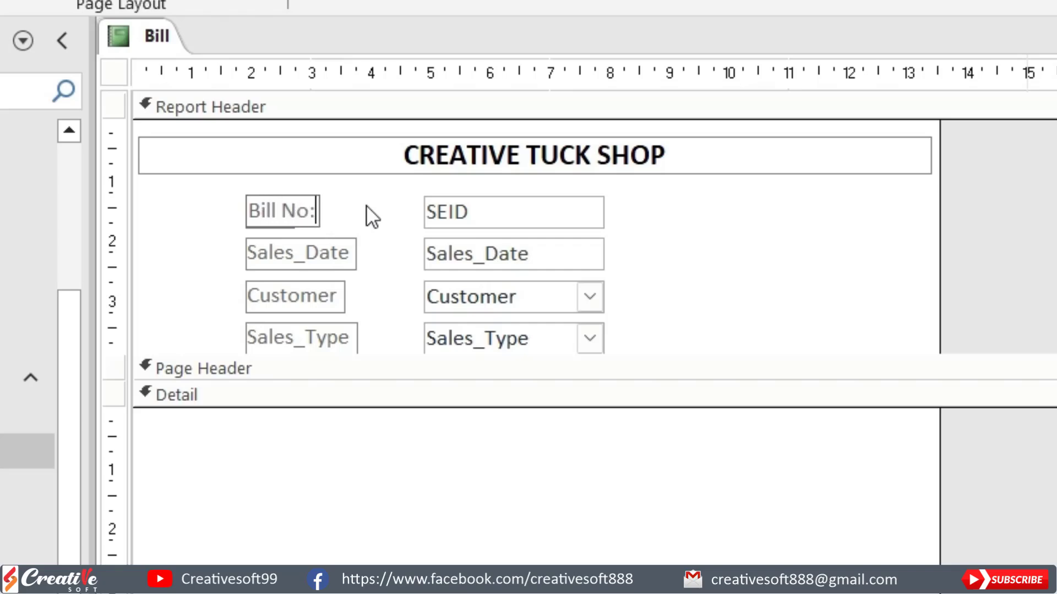
Step: Change the caption of the Sales_Date field's label to "Date:"
{"action": "left_click", "coordinate": [275, 252]}
{"action": "left_click", "coordinate": [306, 253]}
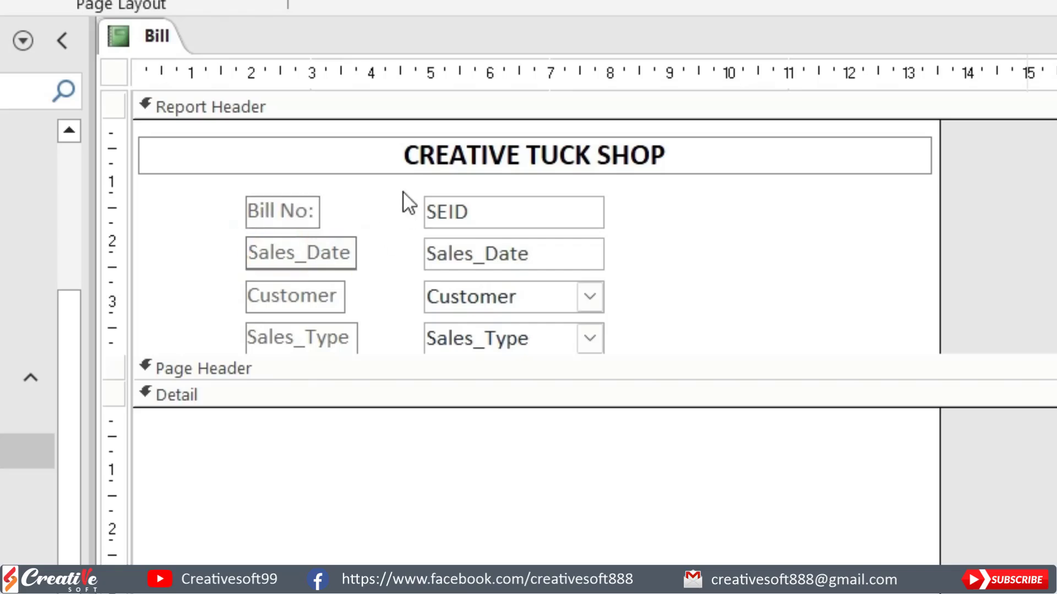
{"action": "key", "text": "BackSpace"}
{"action": "key", "text": "BackSpace"}
{"action": "key", "text": "BackSpace"}
{"action": "key", "text": "BackSpace"}
{"action": "key", "text": "BackSpace"}
{"action": "key", "text": "BackSpace"}
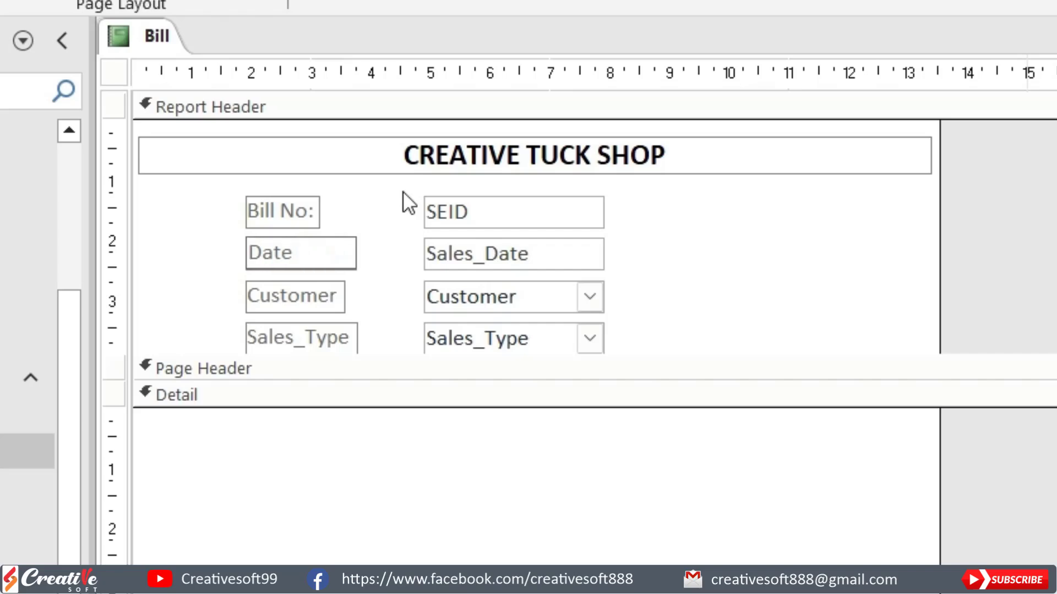
{"action": "key", "text": "Right"}
{"action": "key", "text": "Right"}
{"action": "key", "text": "Right"}
{"action": "key", "text": "Right"}
{"action": "type", "text": ":"}
Step: Change the caption of the Customer field's label to "Customer Name:"
{"action": "left_click", "coordinate": [318, 297]}
{"action": "left_click", "coordinate": [338, 296]}
{"action": "type", "text": "Name:"}
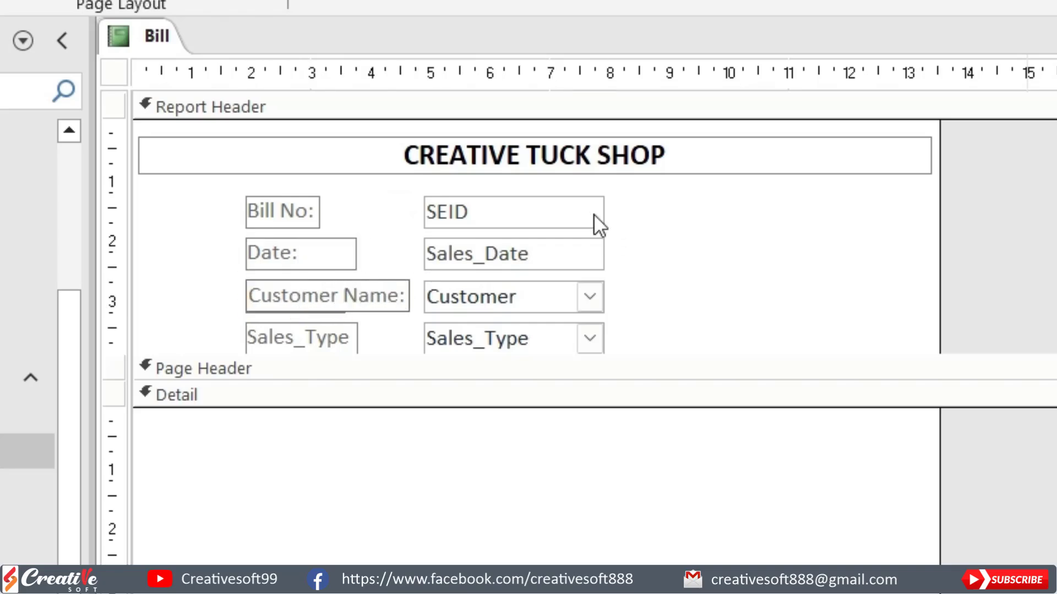
Step: Change the caption of the Sales_Type field's label to "Sales Type:"
{"action": "left_click", "coordinate": [330, 338]}
{"action": "left_click", "coordinate": [307, 336]}
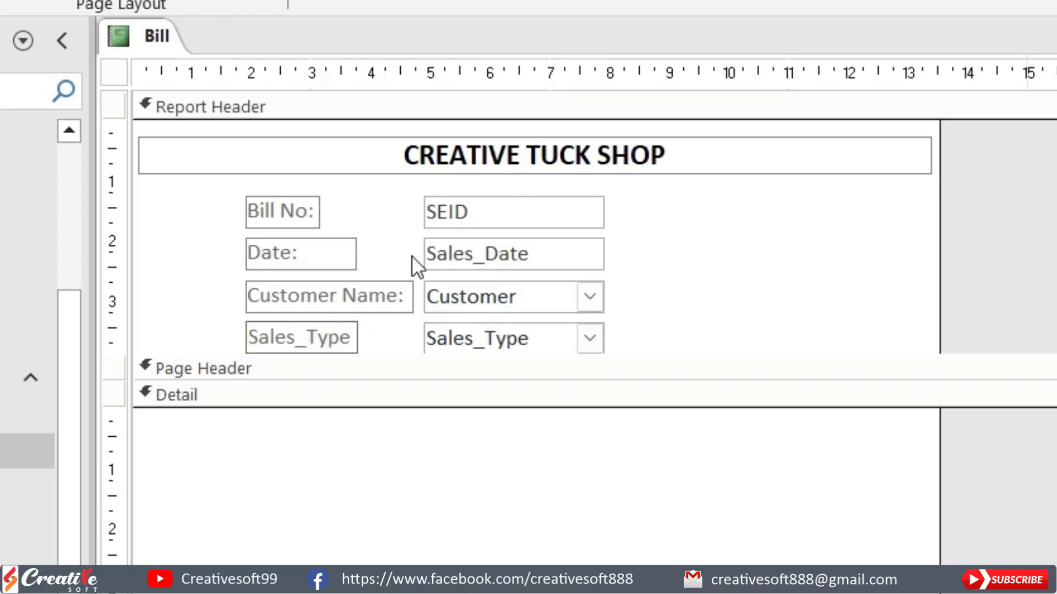
{"action": "key", "text": "BackSpace"}
{"action": "key", "text": "Right"}
{"action": "key", "text": "Right"}
{"action": "key", "text": "Right"}
{"action": "key", "text": "Right"}
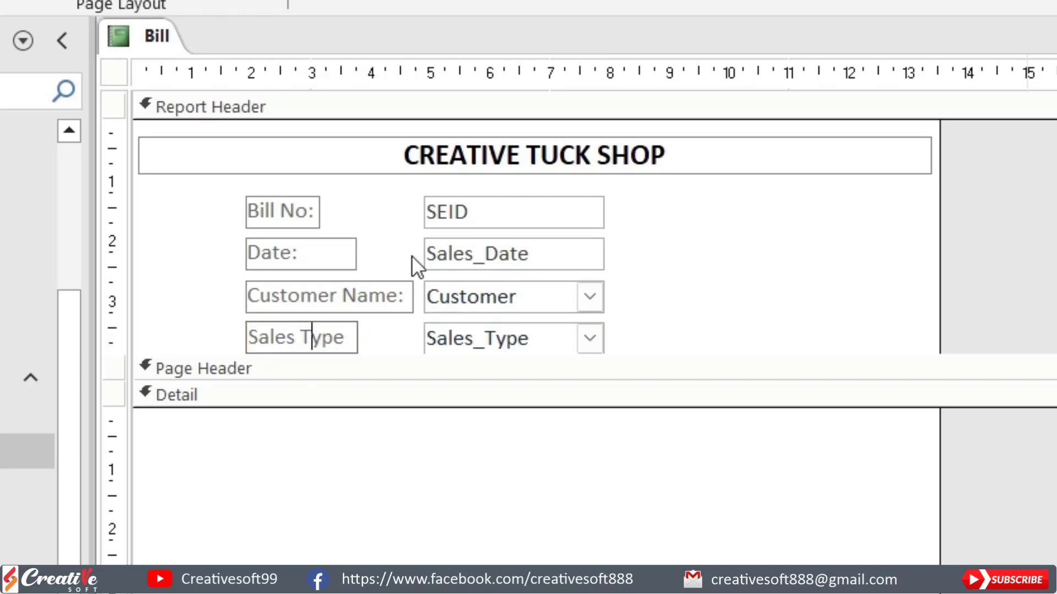
{"action": "type", "text": ":"}
{"action": "left_click", "coordinate": [759, 265]}
Step: Arrange the four bill fields and their labels in a stacked layout and move it to the report's left edge, below the shop name
{"action": "left_click_drag", "start_coordinate": [225, 199], "coordinate": [629, 345]}
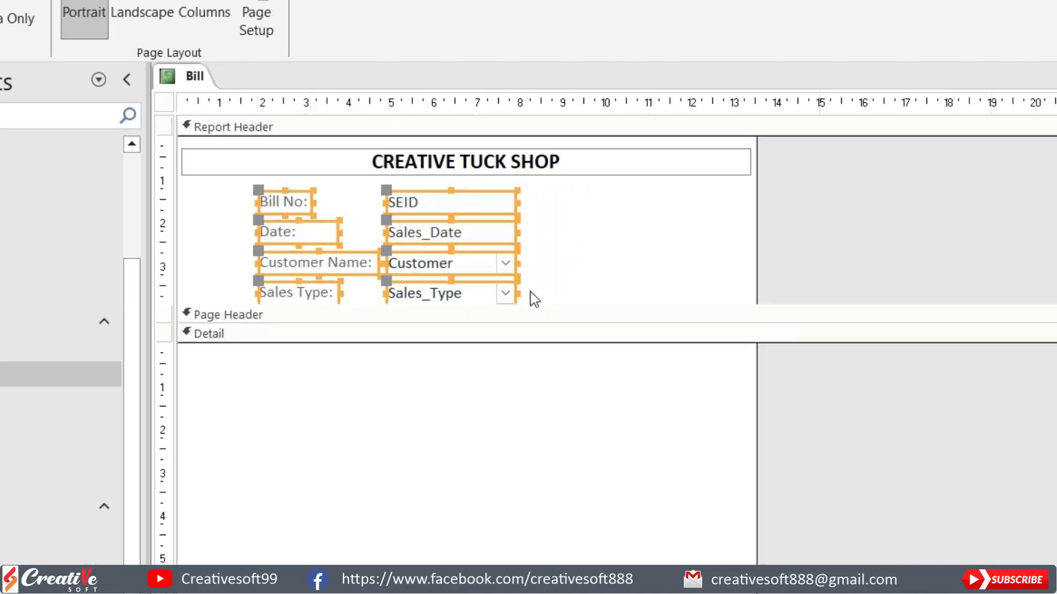
{"action": "left_click", "coordinate": [438, 251]}
{"action": "left_click_drag", "start_coordinate": [253, 192], "coordinate": [417, 250]}
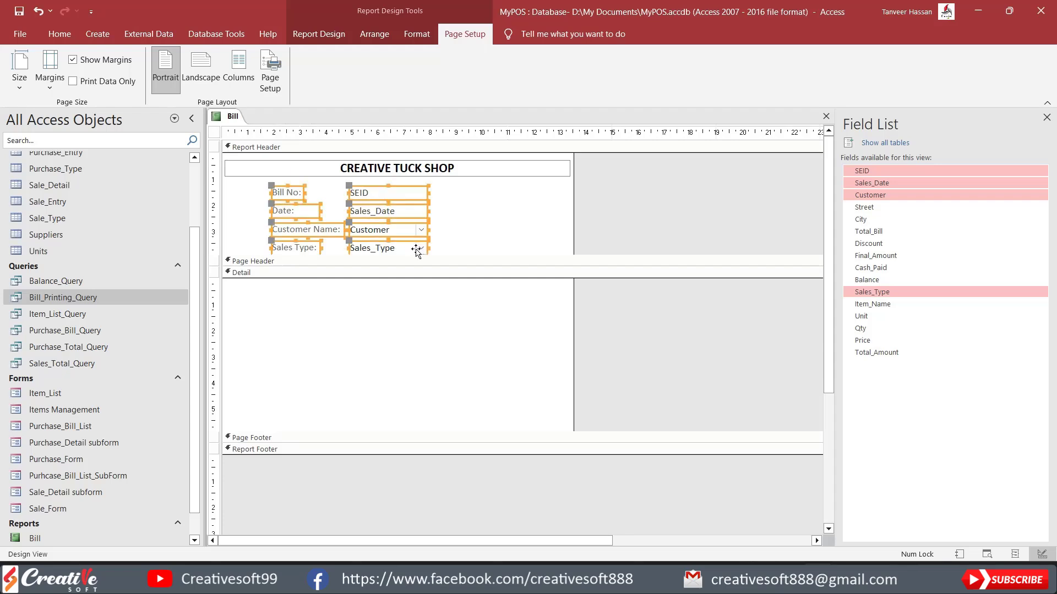
{"action": "left_click", "coordinate": [374, 34]}
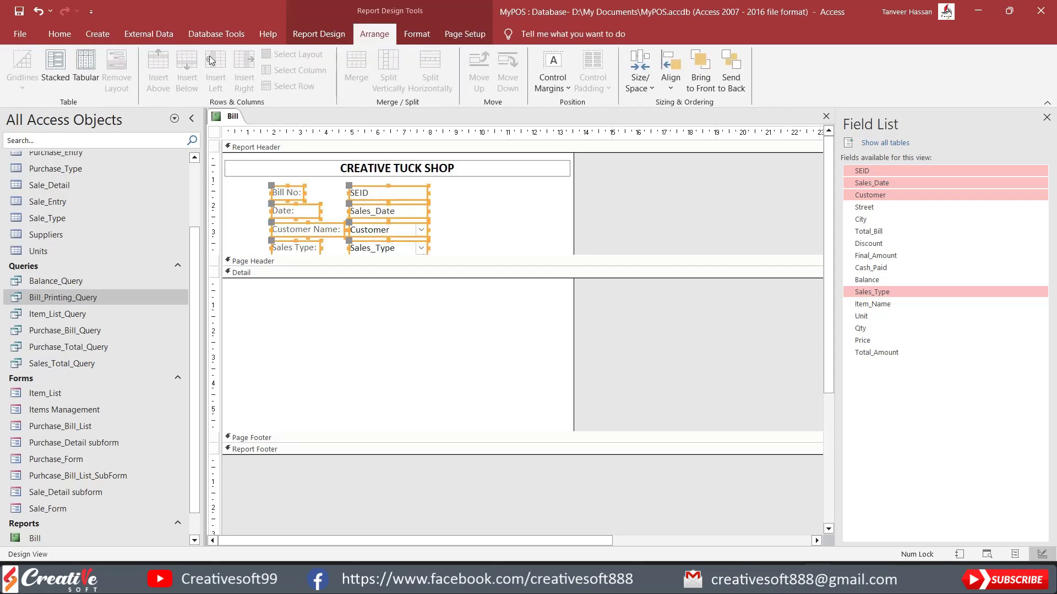
{"action": "left_click", "coordinate": [56, 63]}
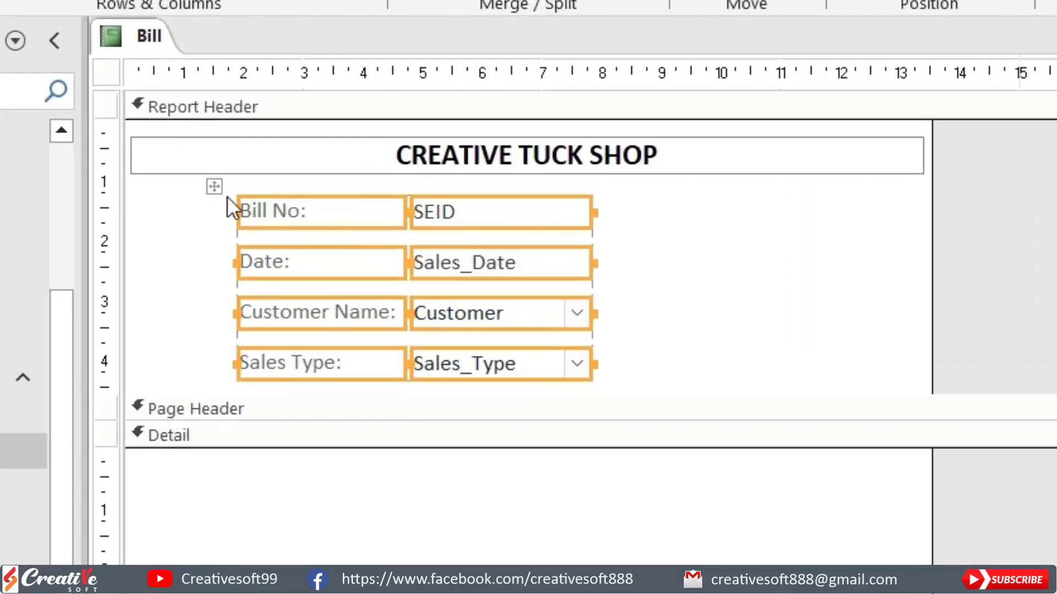
{"action": "left_click_drag", "start_coordinate": [261, 182], "coordinate": [111, 184]}
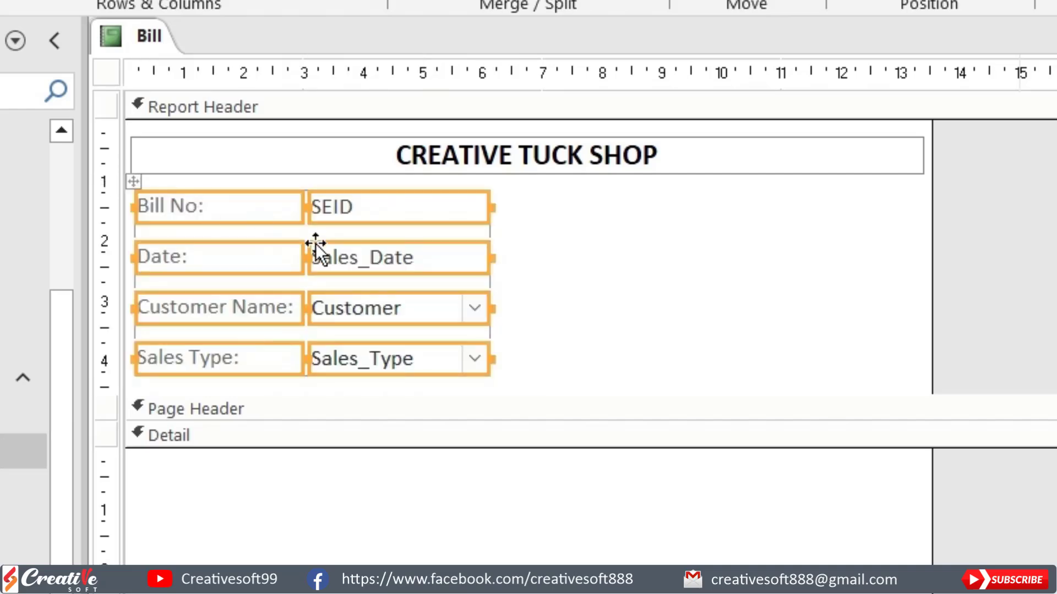
Step: Move the Date pair beside SEID and the Sales Type pair beside Customer, so the layout holds two field pairs per row
{"action": "left_click", "coordinate": [311, 267]}
{"action": "left_click_drag", "start_coordinate": [193, 256], "coordinate": [491, 204]}
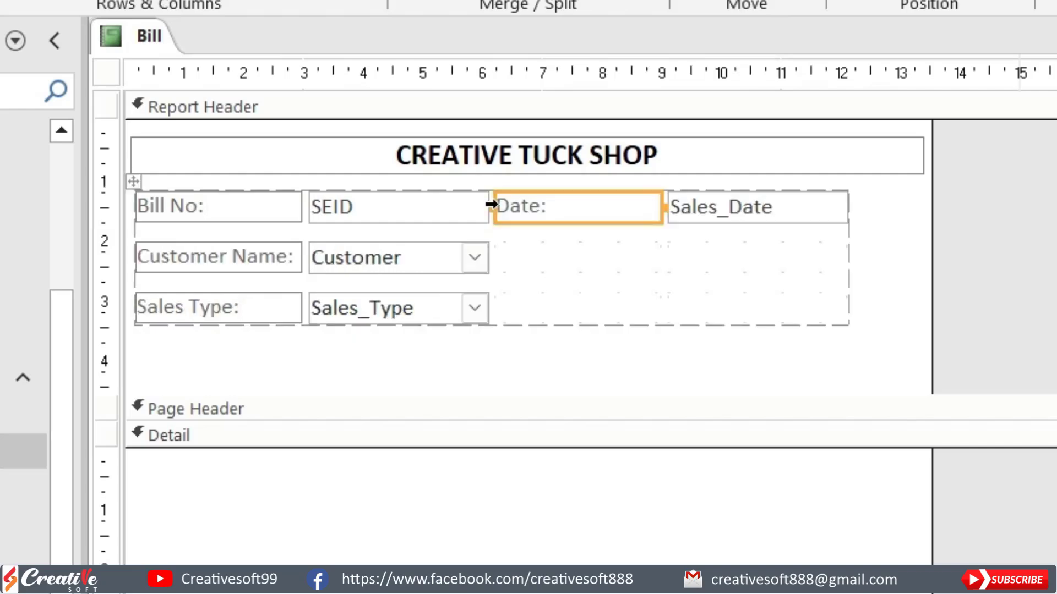
{"action": "left_click", "coordinate": [771, 211]}
{"action": "left_click_drag", "start_coordinate": [608, 204], "coordinate": [534, 259]}
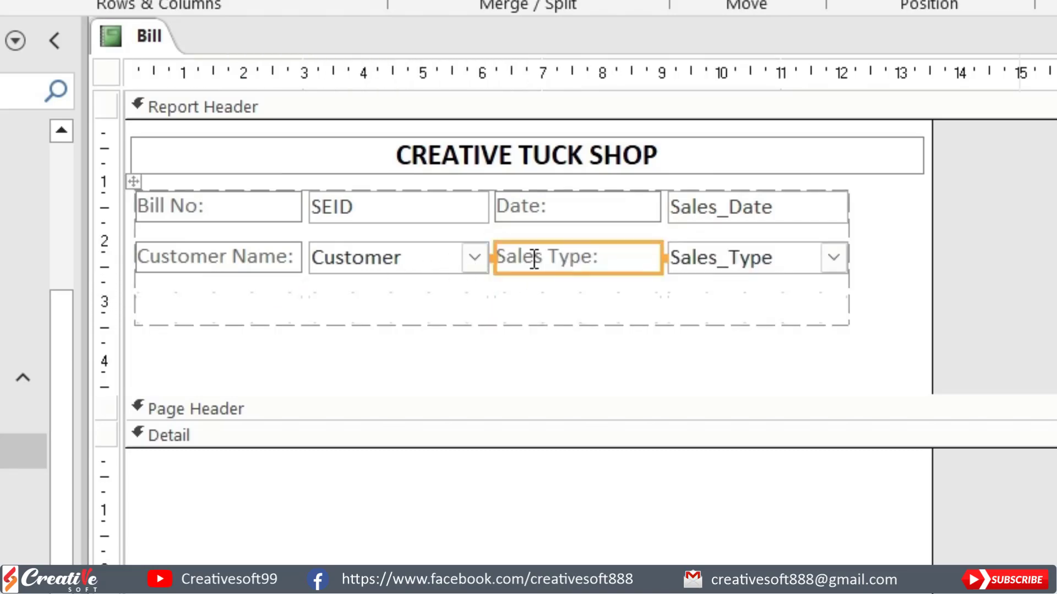
Step: Right-align the text of the Date and Sales Type labels
{"action": "left_click", "coordinate": [561, 212]}
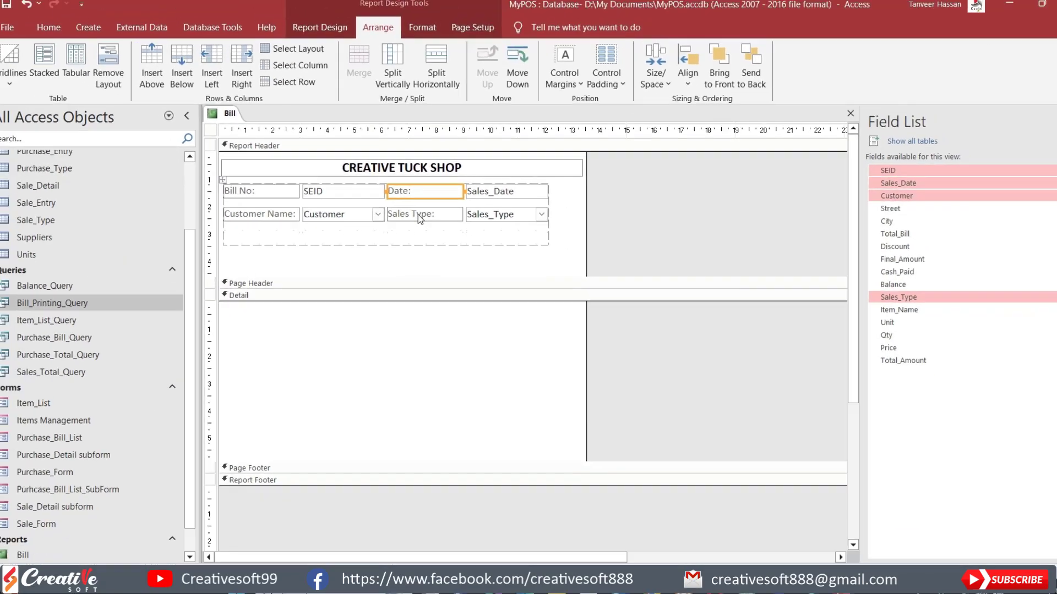
{"action": "left_click", "coordinate": [564, 266], "text": "shift"}
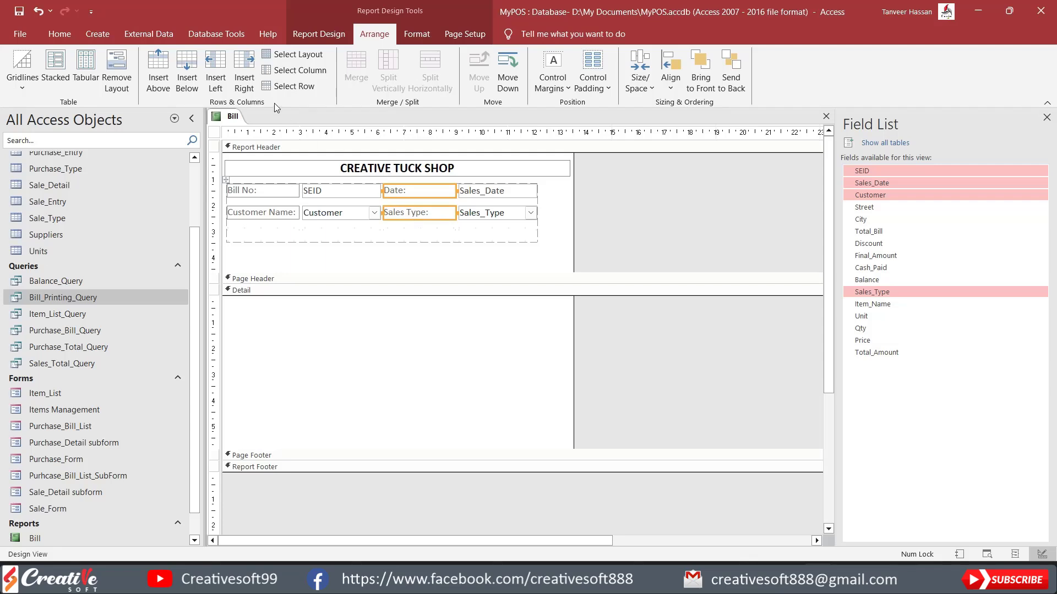
{"action": "left_click", "coordinate": [417, 34]}
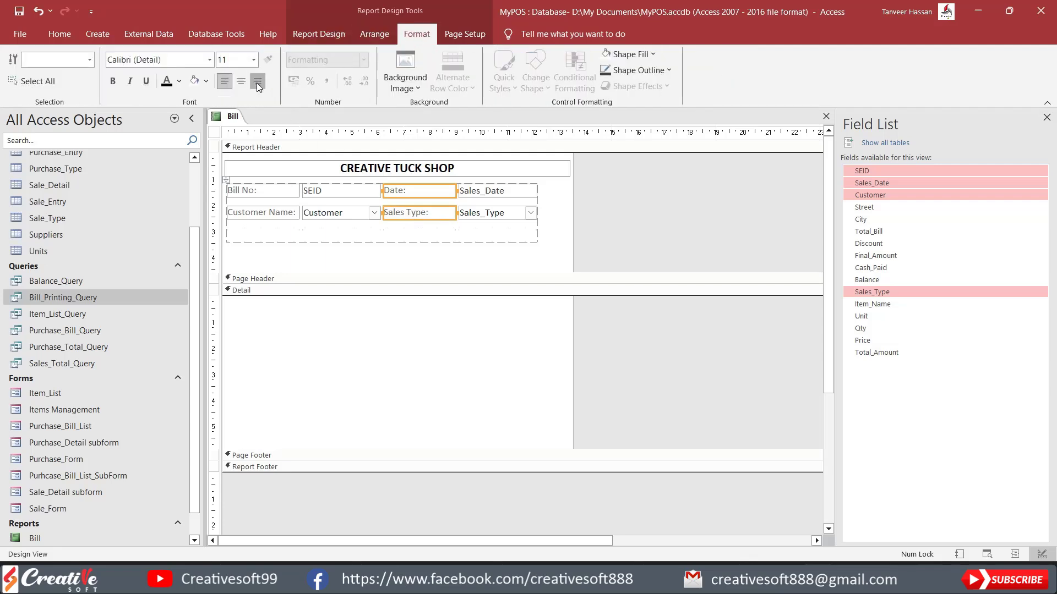
{"action": "left_click", "coordinate": [256, 82]}
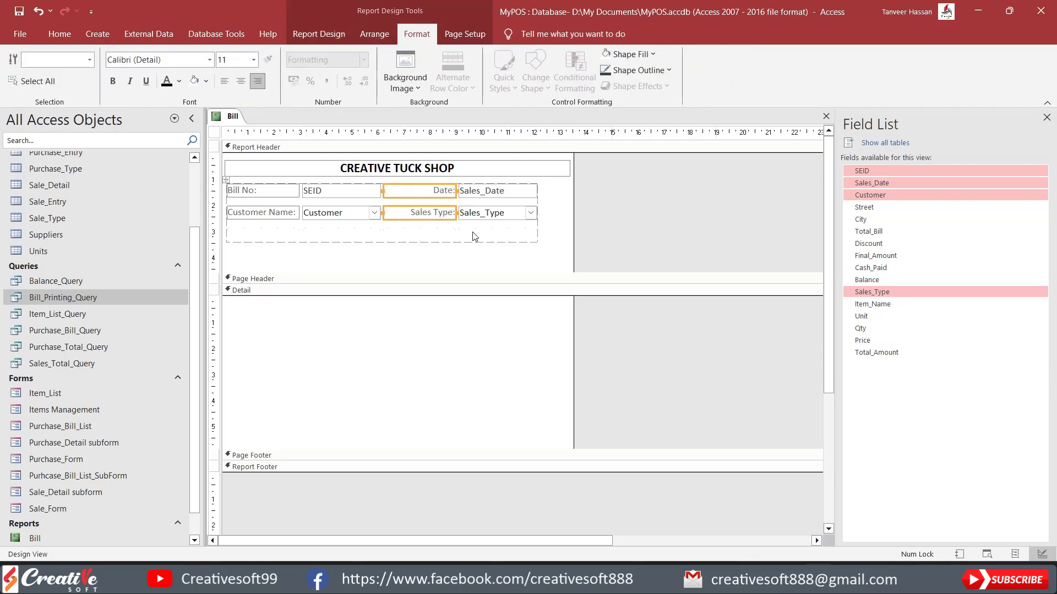
Step: Widen the Sales_Type, Customer Name label and Customer columns until the header layout spans the shop-name label's width
{"action": "left_click", "coordinate": [512, 213]}
{"action": "left_click_drag", "start_coordinate": [538, 213], "coordinate": [554, 213]}
{"action": "left_click", "coordinate": [439, 259]}
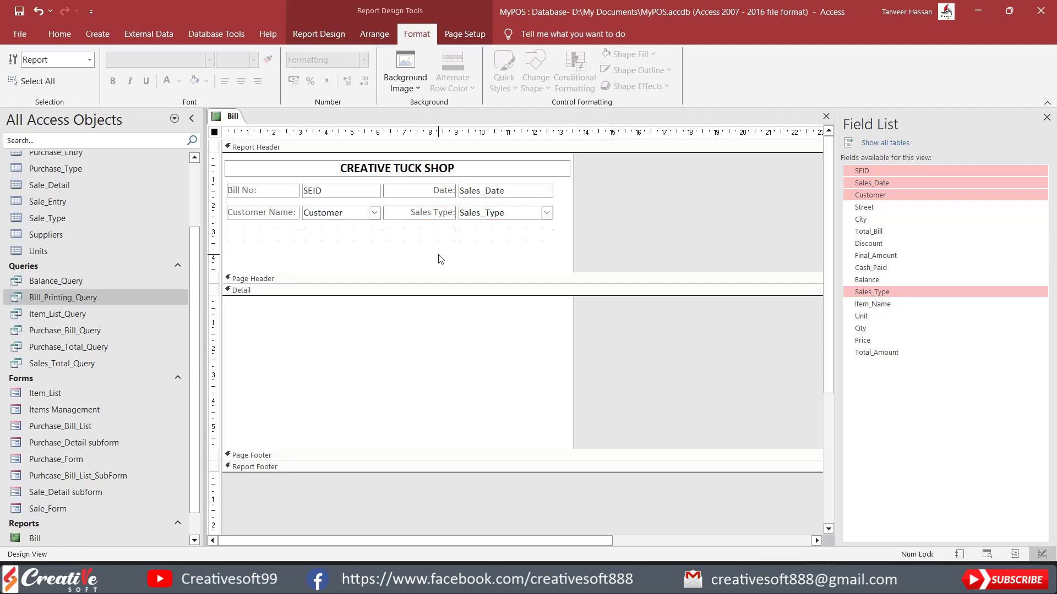
{"action": "left_click", "coordinate": [293, 213]}
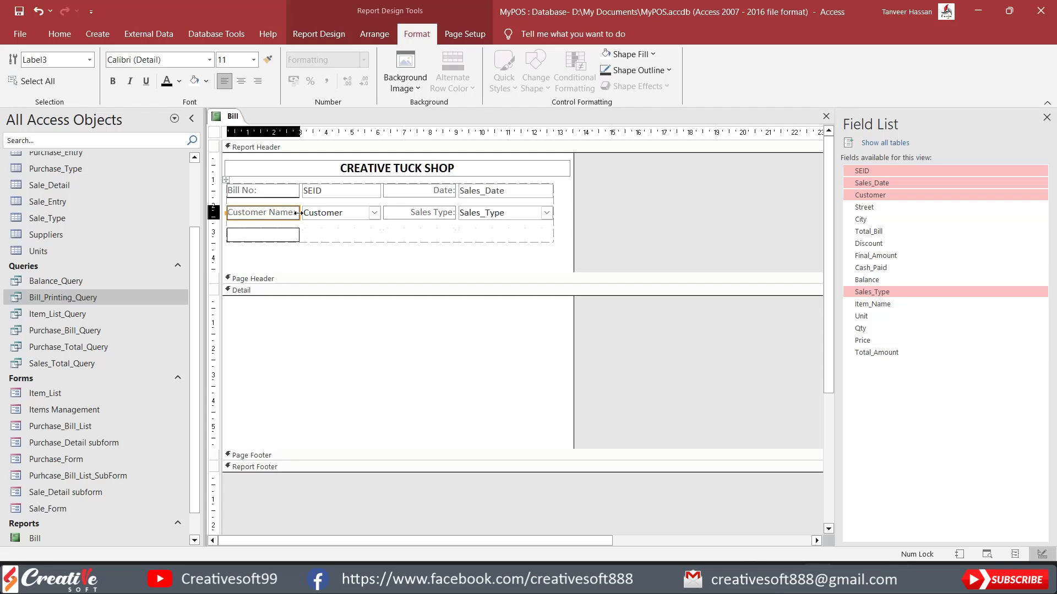
{"action": "left_click_drag", "start_coordinate": [298, 212], "coordinate": [306, 214]}
{"action": "left_click", "coordinate": [385, 215]}
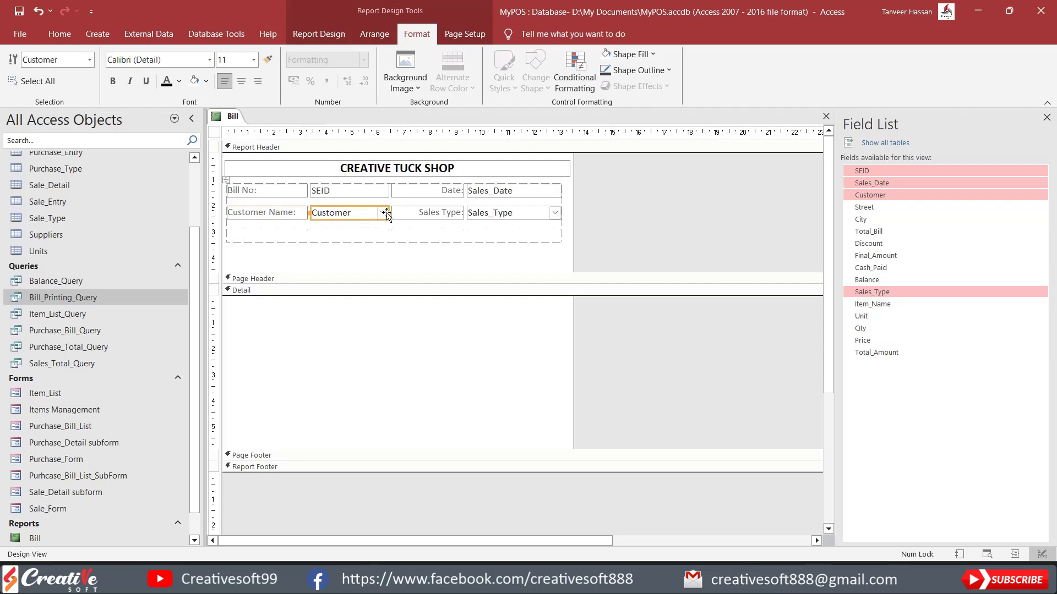
{"action": "left_click_drag", "start_coordinate": [388, 212], "coordinate": [398, 212]}
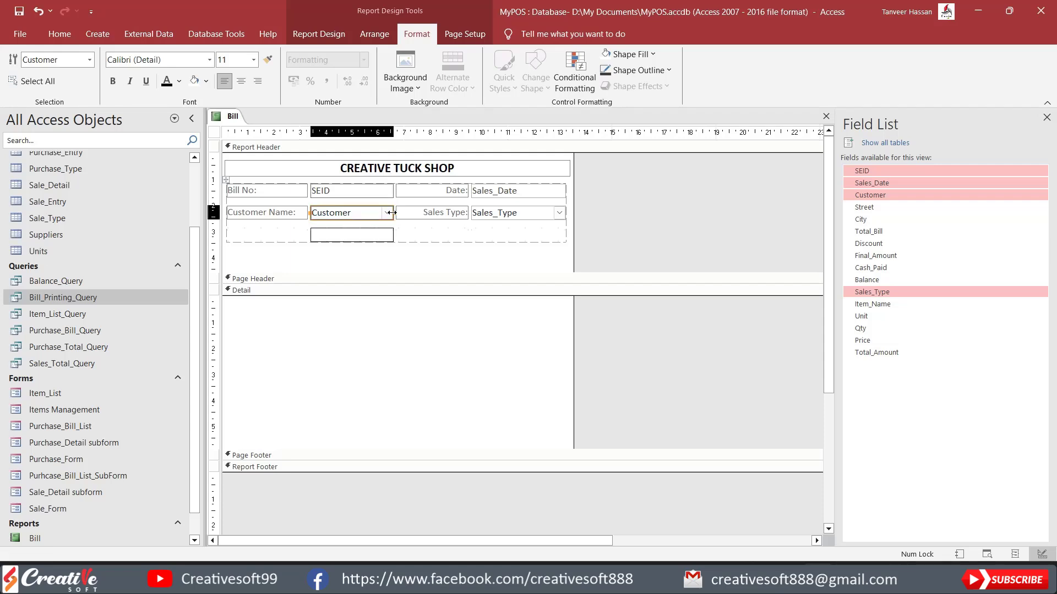
{"action": "left_click", "coordinate": [413, 271]}
Step: Delete the empty third row of the header layout and shorten the Report Header section to about 3.6 cm
{"action": "left_click", "coordinate": [410, 236]}
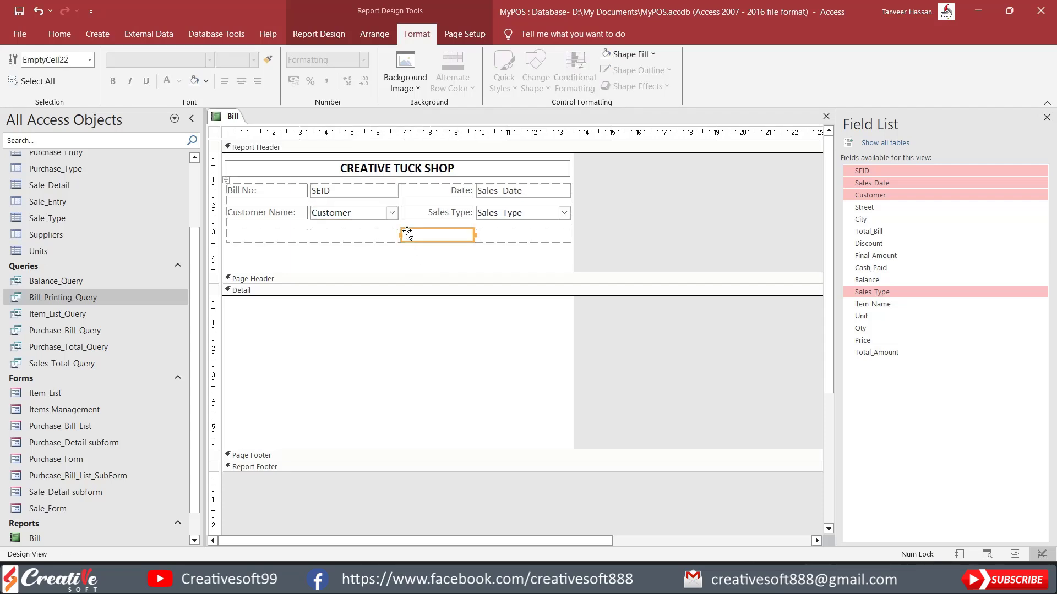
{"action": "right_click", "coordinate": [417, 238]}
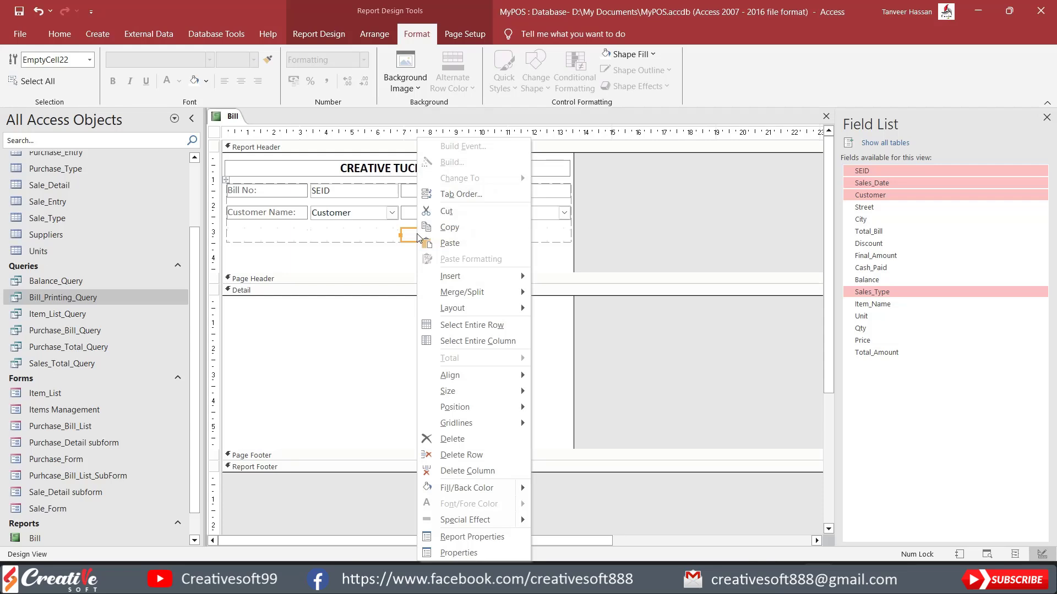
{"action": "left_click", "coordinate": [471, 454]}
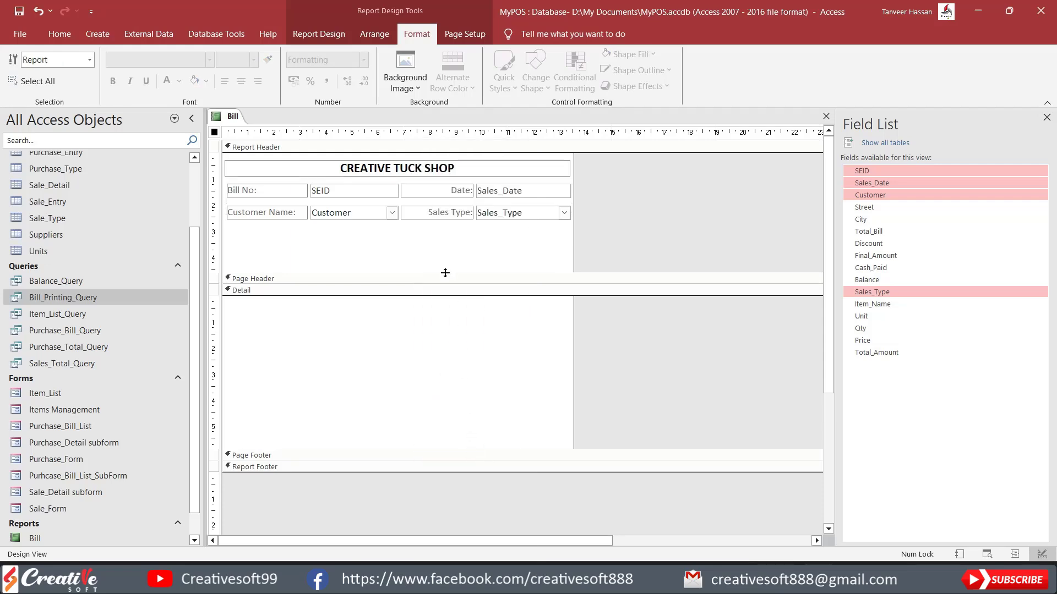
{"action": "left_click_drag", "start_coordinate": [445, 273], "coordinate": [452, 249]}
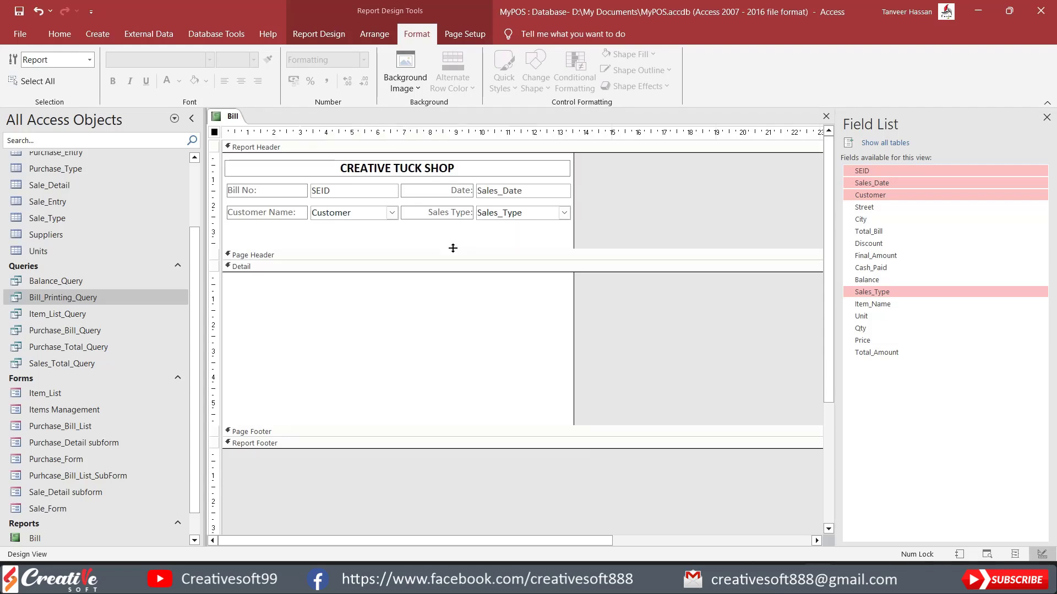
Step: Add the Item_Name, Unit, Qty, Price and Total_Amount fields together to the Detail section
{"action": "left_click", "coordinate": [453, 341]}
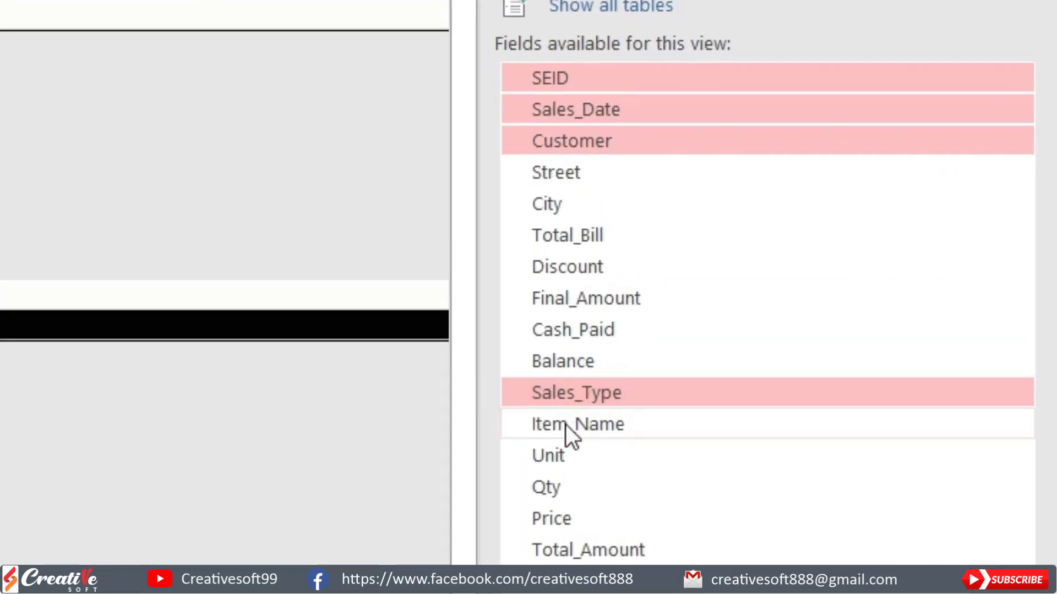
{"action": "left_click", "coordinate": [566, 424]}
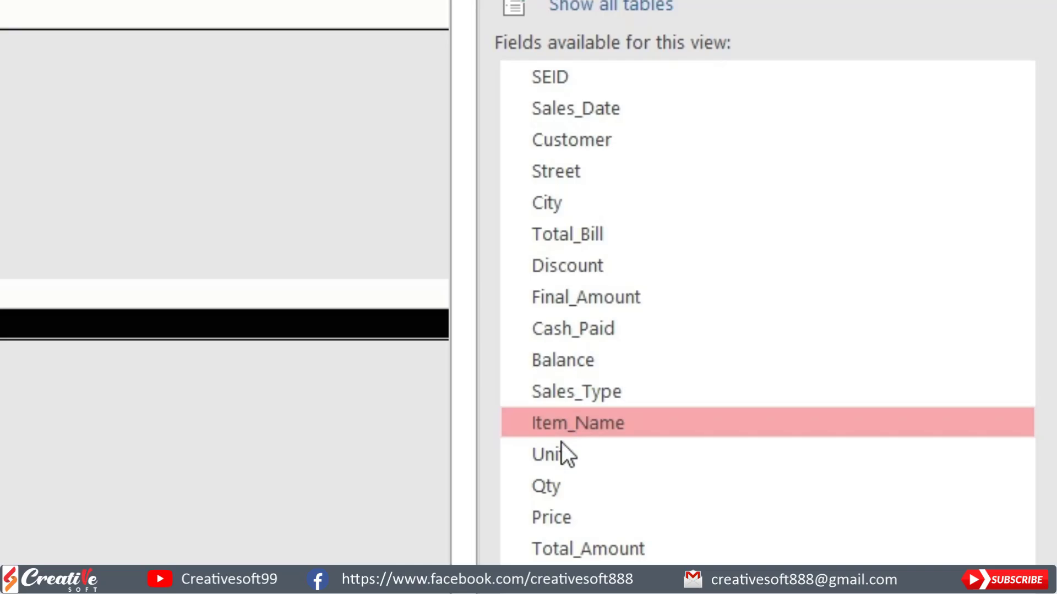
{"action": "left_click", "coordinate": [557, 456], "text": "ctrl"}
{"action": "left_click", "coordinate": [553, 488], "text": "ctrl"}
{"action": "left_click", "coordinate": [556, 392], "text": "ctrl"}
{"action": "left_click", "coordinate": [560, 429], "text": "ctrl"}
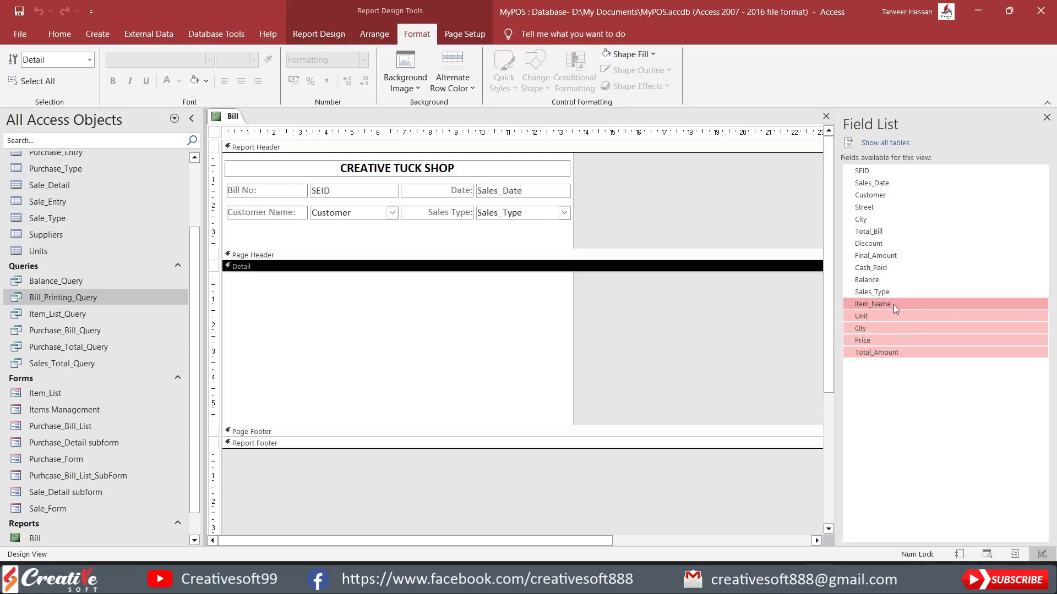
{"action": "left_click_drag", "start_coordinate": [893, 305], "coordinate": [245, 278]}
{"action": "left_click_drag", "start_coordinate": [344, 290], "coordinate": [331, 287]}
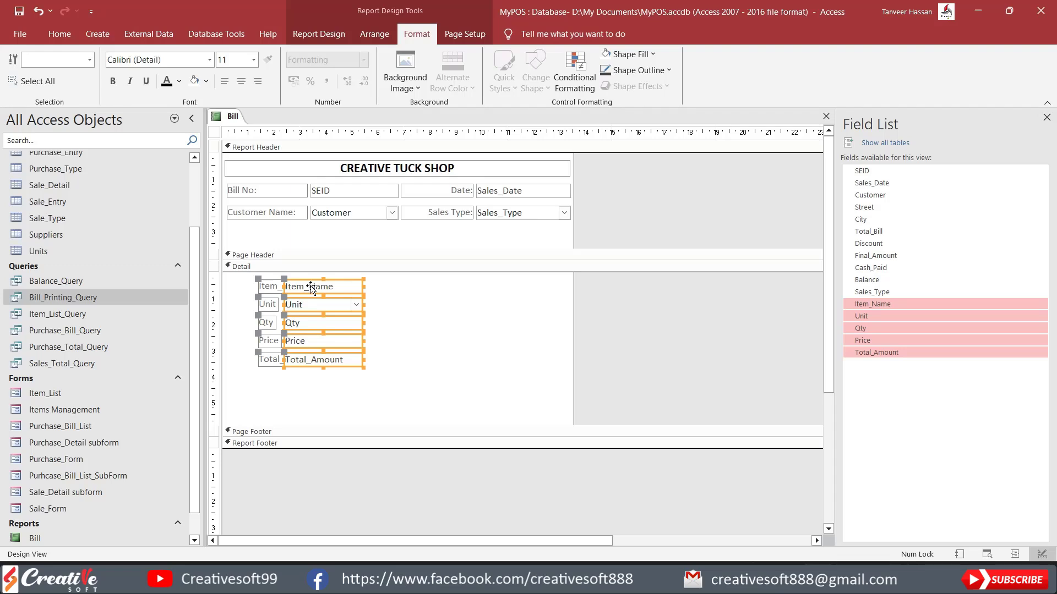
Step: Arrange the five item fields and their labels in a tabular layout and shorten the Report Header section to about 2.8 cm
{"action": "left_click", "coordinate": [416, 382]}
{"action": "left_click_drag", "start_coordinate": [429, 390], "coordinate": [268, 280]}
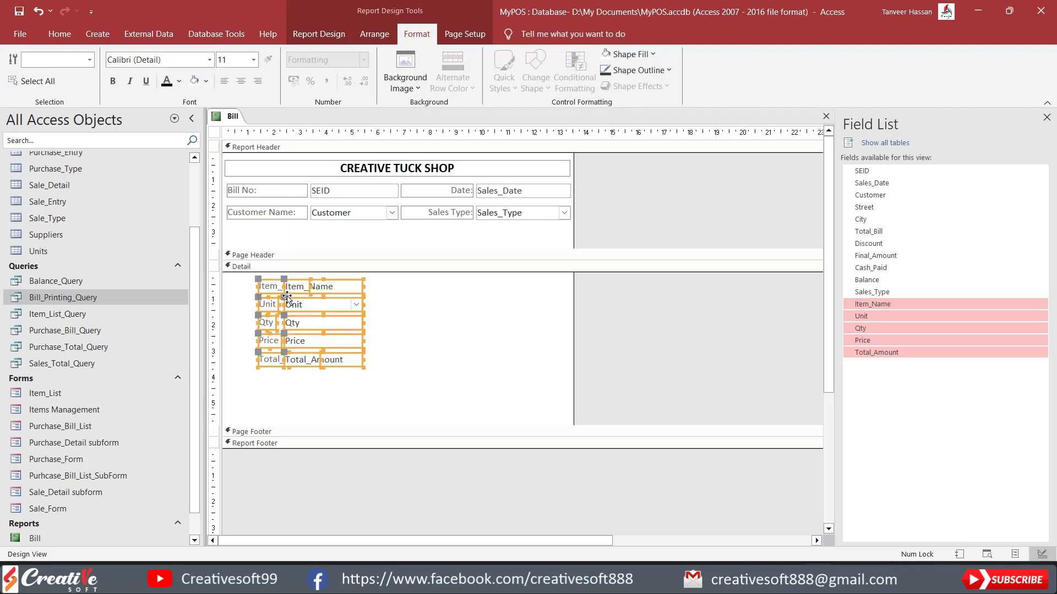
{"action": "left_click", "coordinate": [374, 33]}
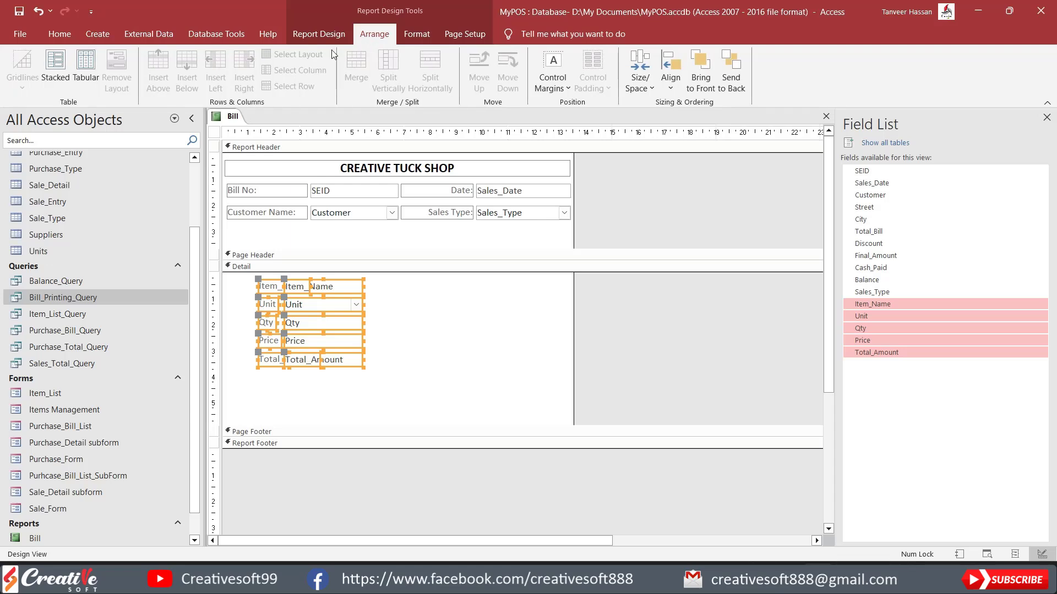
{"action": "left_click", "coordinate": [86, 65]}
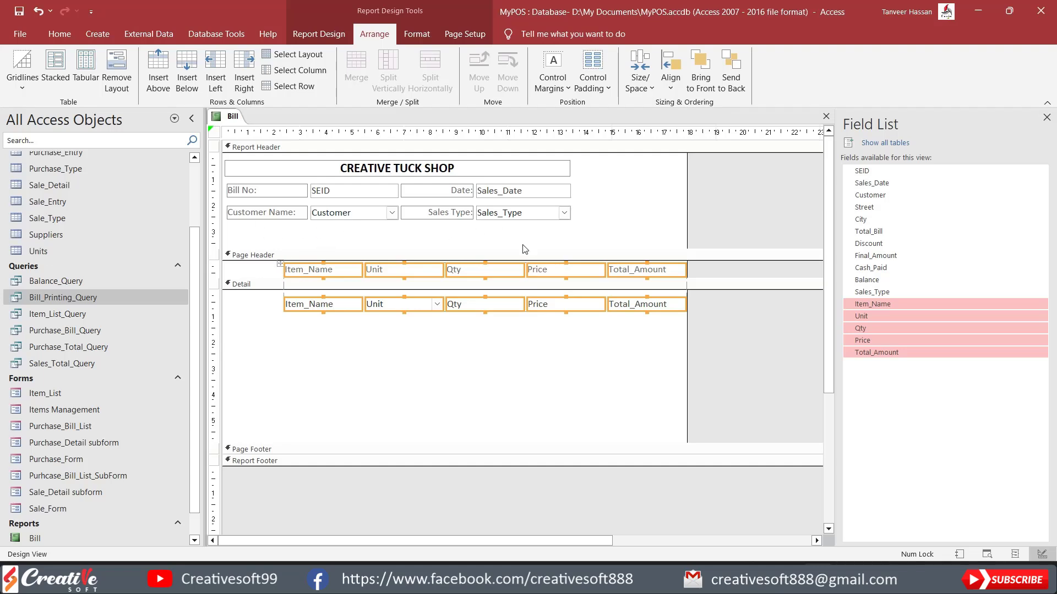
{"action": "left_click_drag", "start_coordinate": [526, 252], "coordinate": [529, 224]}
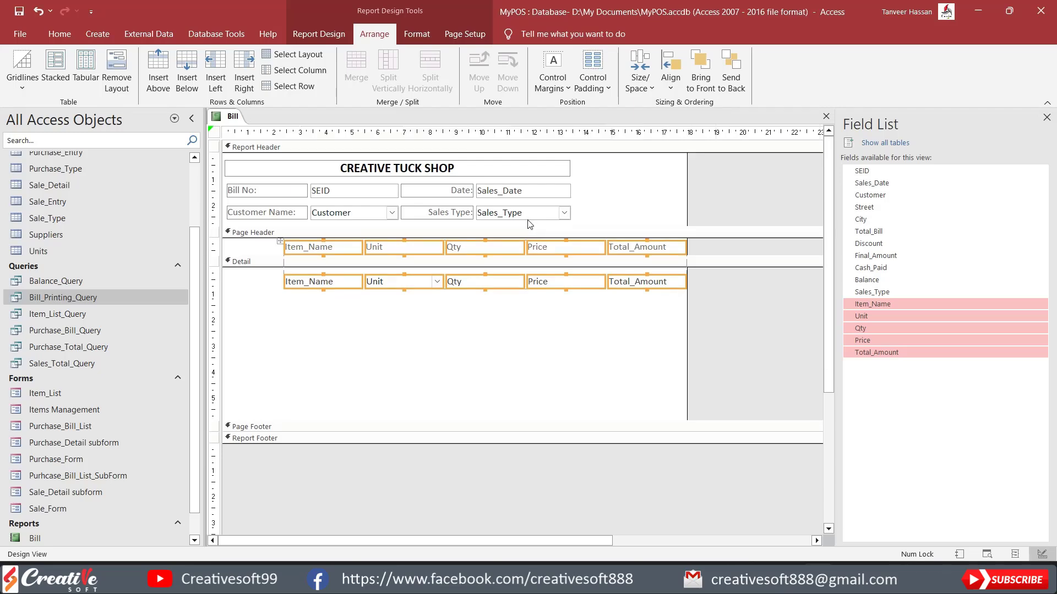
{"action": "left_click", "coordinate": [354, 325]}
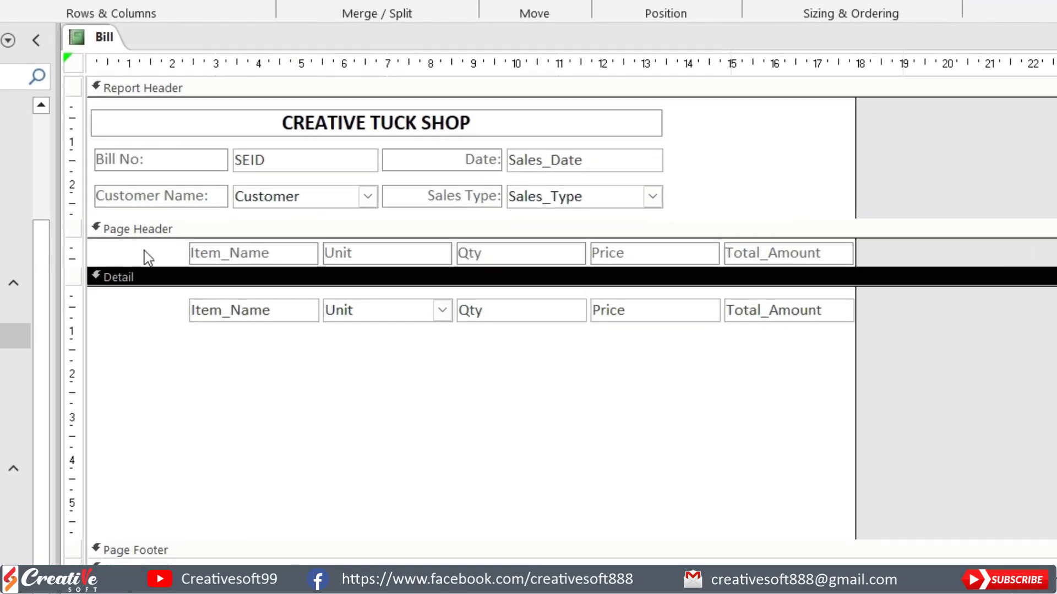
Step: Insert an empty column before Item_Name in the tabular layout and select its Page Header cell
{"action": "right_click", "coordinate": [276, 252]}
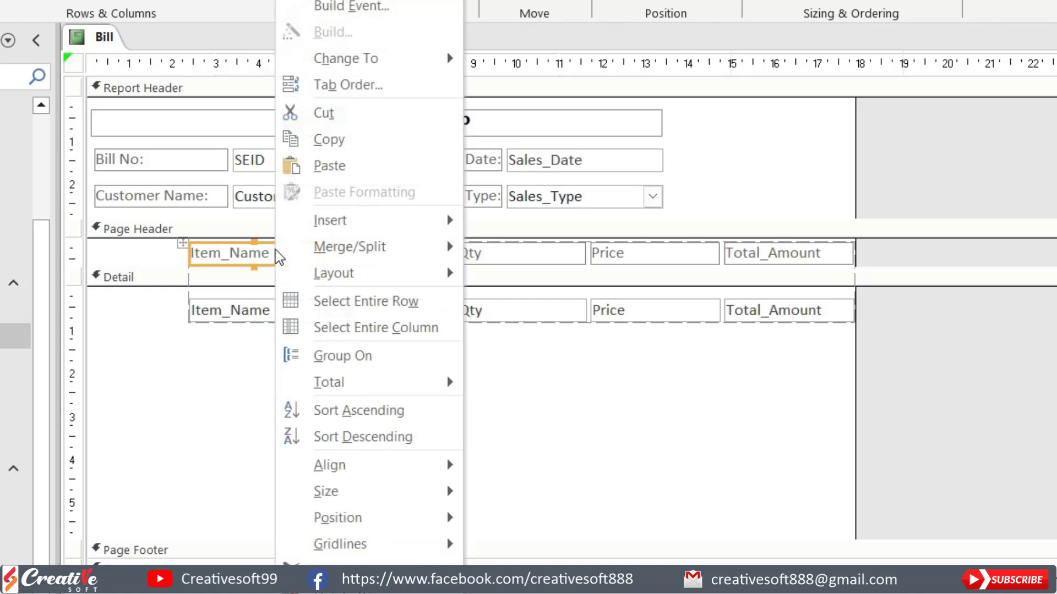
{"action": "mouse_move", "coordinate": [388, 542]}
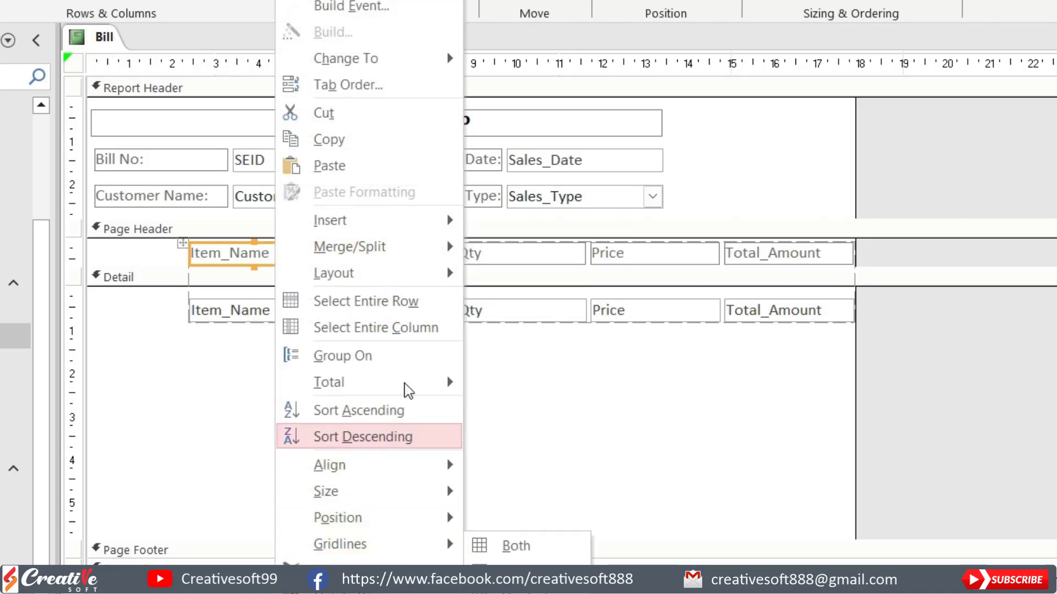
{"action": "mouse_move", "coordinate": [416, 219]}
{"action": "left_click", "coordinate": [548, 220]}
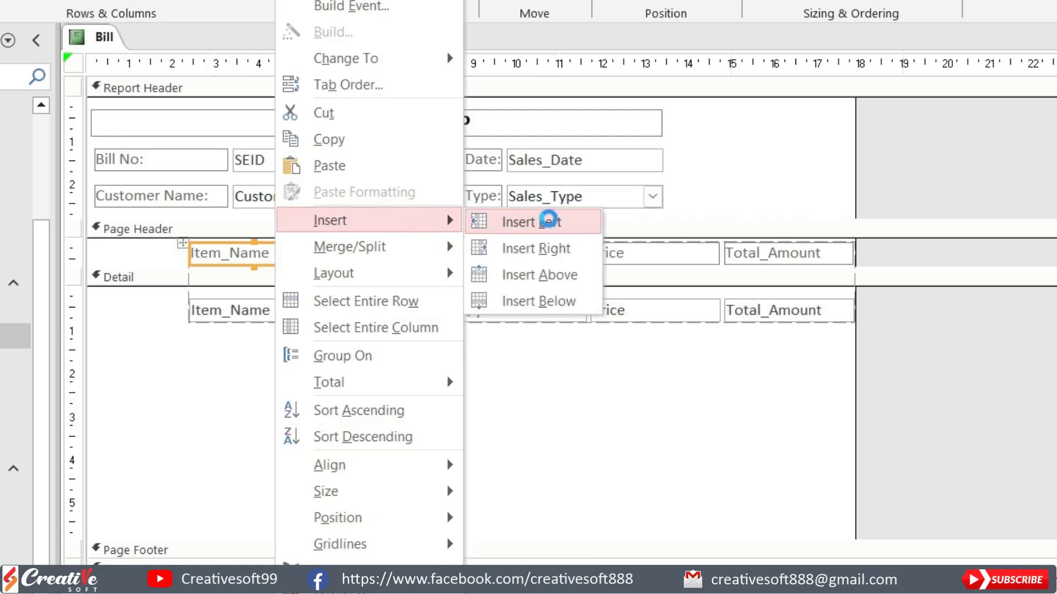
{"action": "left_click", "coordinate": [415, 447]}
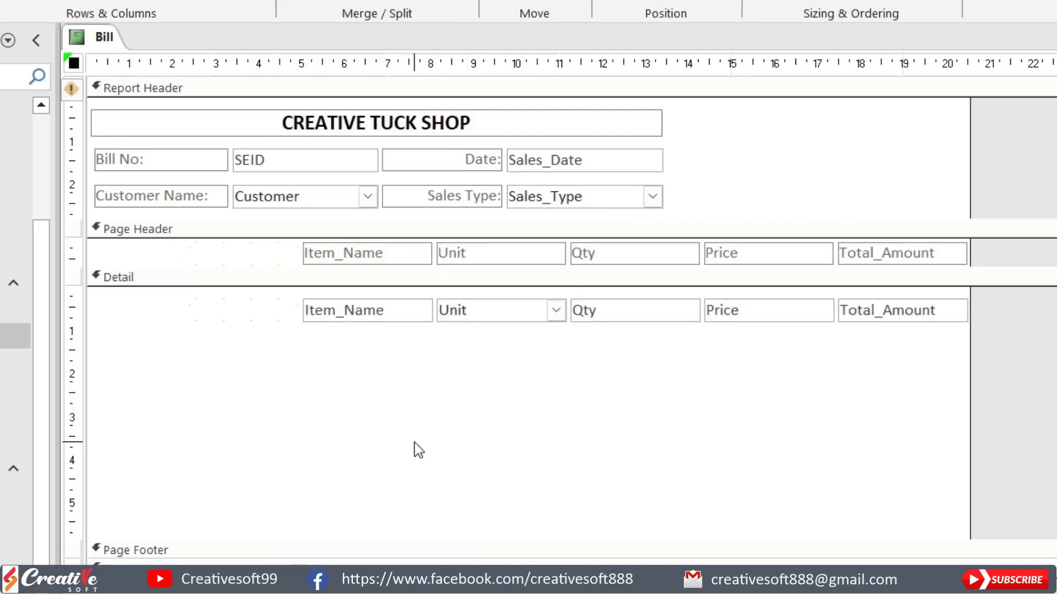
{"action": "left_click", "coordinate": [249, 254]}
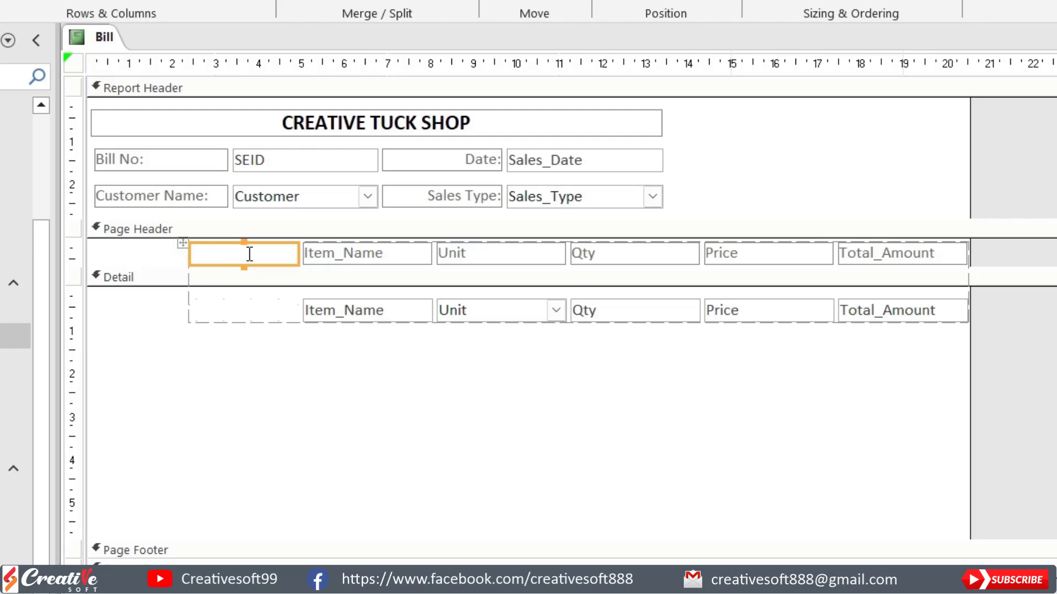
Step: Label the new column's Page Header cell S # and place a copy of the Item_Name text box in its empty Detail cell
{"action": "type", "text": "S"}
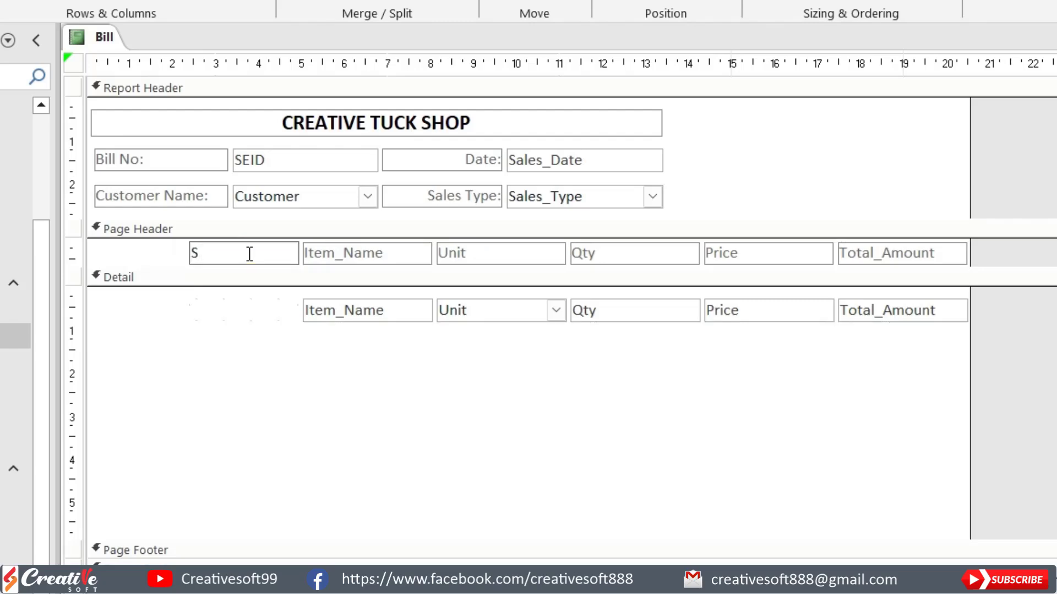
{"action": "type", "text": " #"}
{"action": "left_click", "coordinate": [239, 317]}
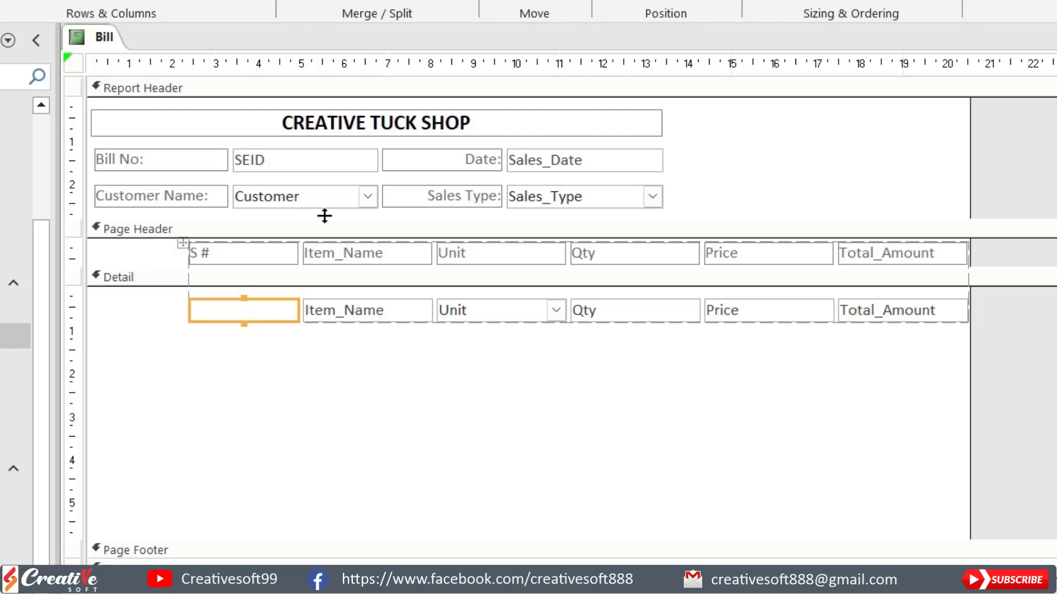
{"action": "left_click", "coordinate": [369, 308]}
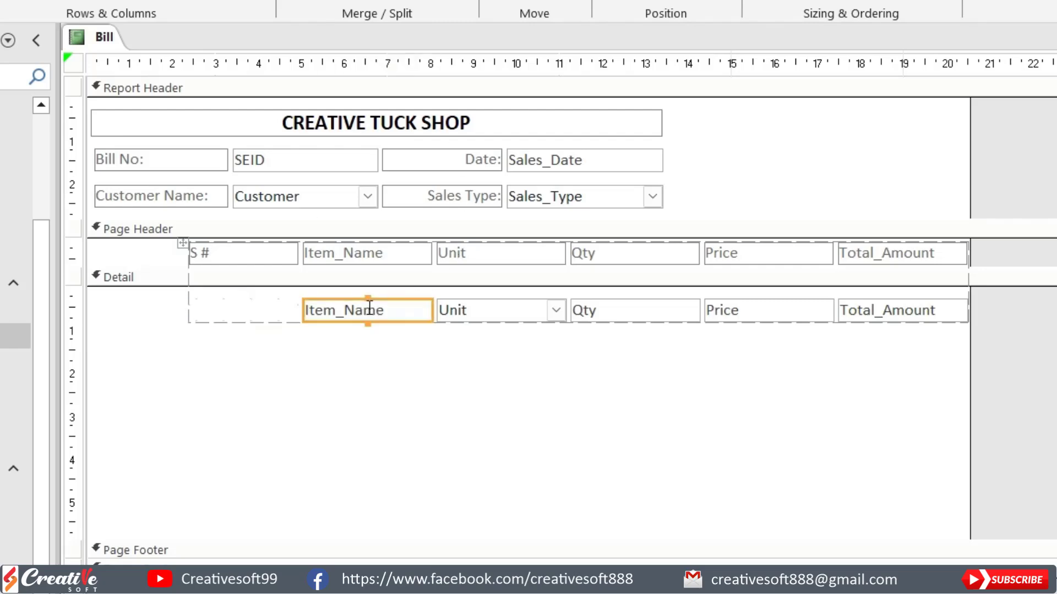
{"action": "left_click", "coordinate": [367, 307]}
{"action": "key", "text": "ctrl+v"}
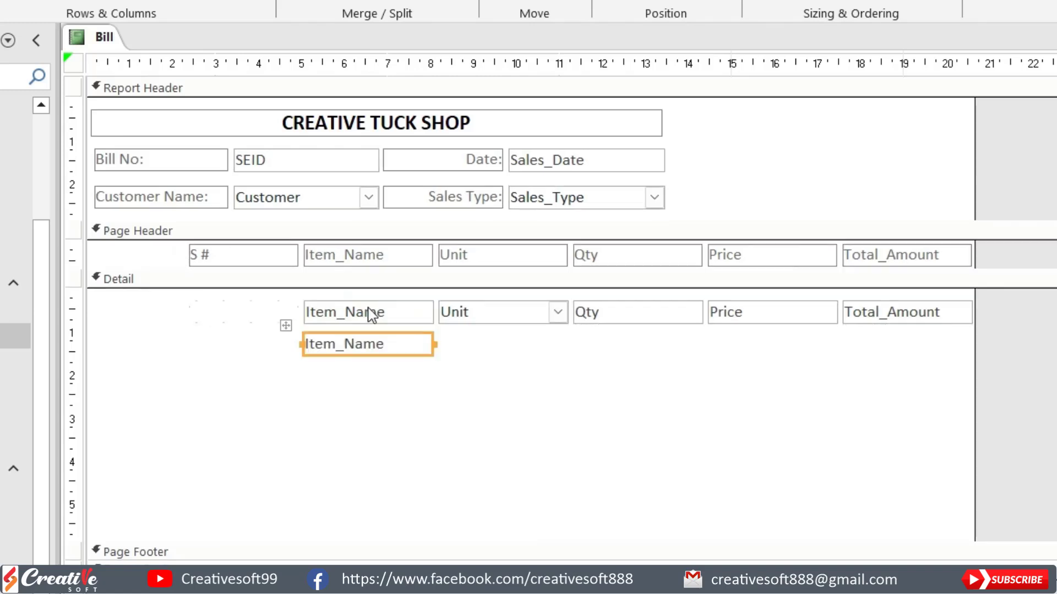
{"action": "left_click_drag", "start_coordinate": [367, 341], "coordinate": [250, 302]}
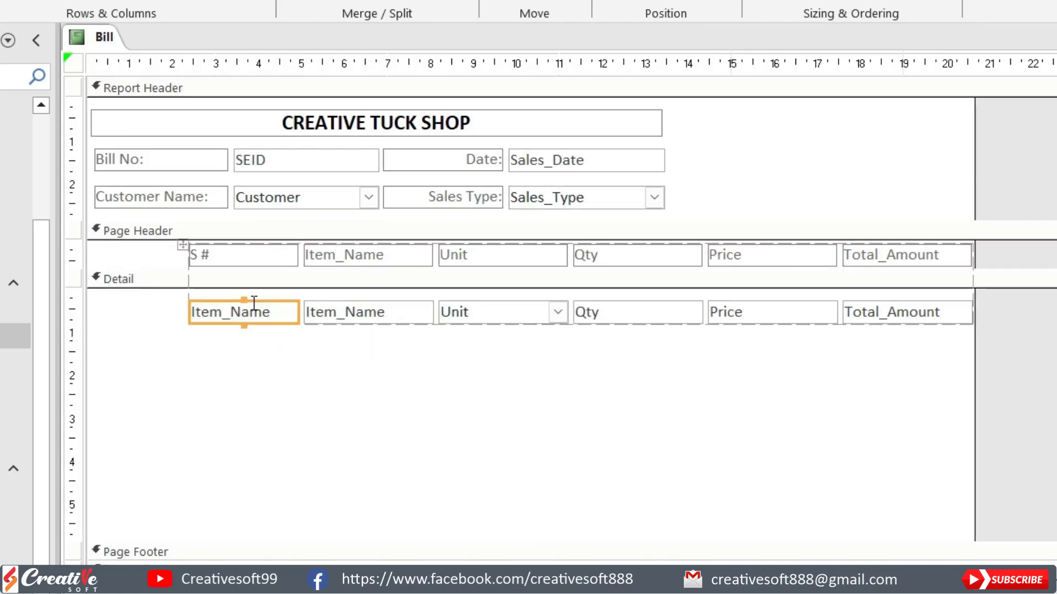
{"action": "left_click", "coordinate": [327, 385]}
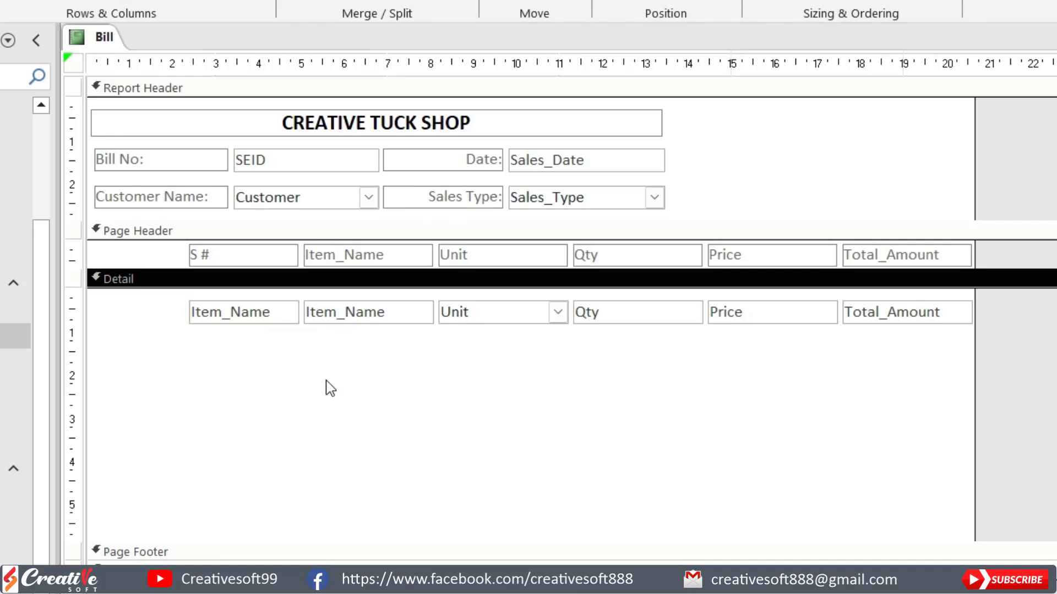
Step: Move the tabular item layout to the left edge of the report and raise its field row to the top of the Detail section
{"action": "left_click", "coordinate": [240, 251]}
{"action": "left_click_drag", "start_coordinate": [182, 246], "coordinate": [86, 248]}
{"action": "left_click", "coordinate": [277, 417]}
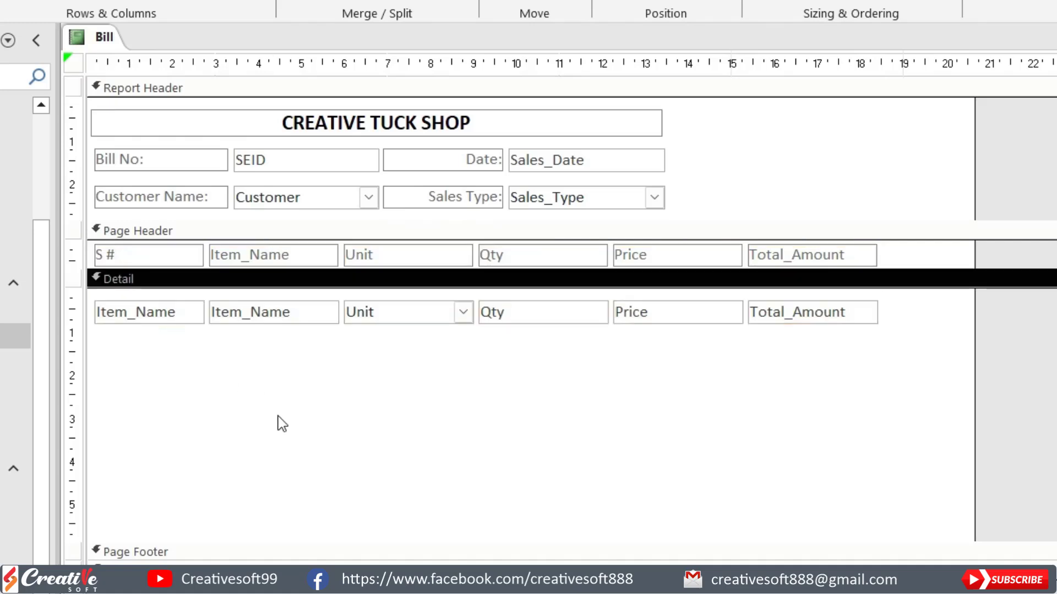
{"action": "left_click_drag", "start_coordinate": [959, 265], "coordinate": [963, 257]}
{"action": "left_click_drag", "start_coordinate": [130, 308], "coordinate": [132, 286]}
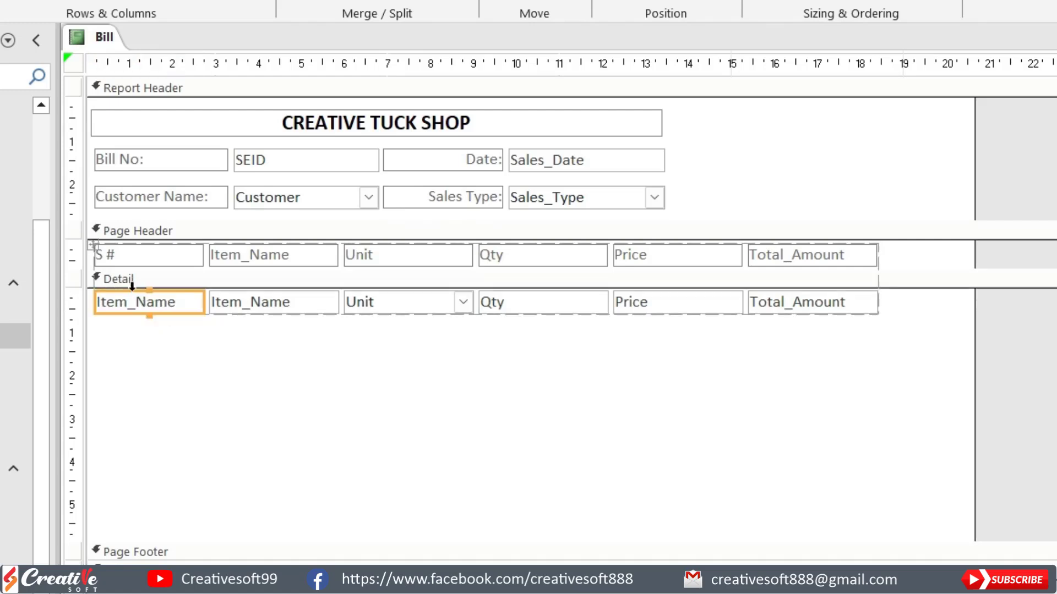
{"action": "left_click", "coordinate": [167, 374]}
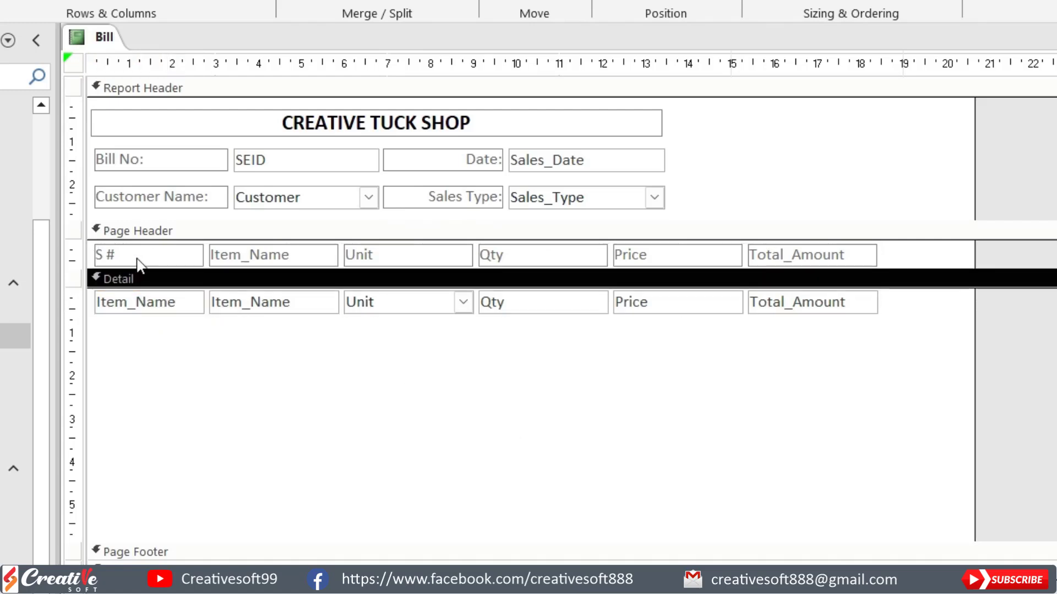
Step: Set the control source of the text box under S # to =1 and its Running Sum to Over Group
{"action": "left_click", "coordinate": [182, 253]}
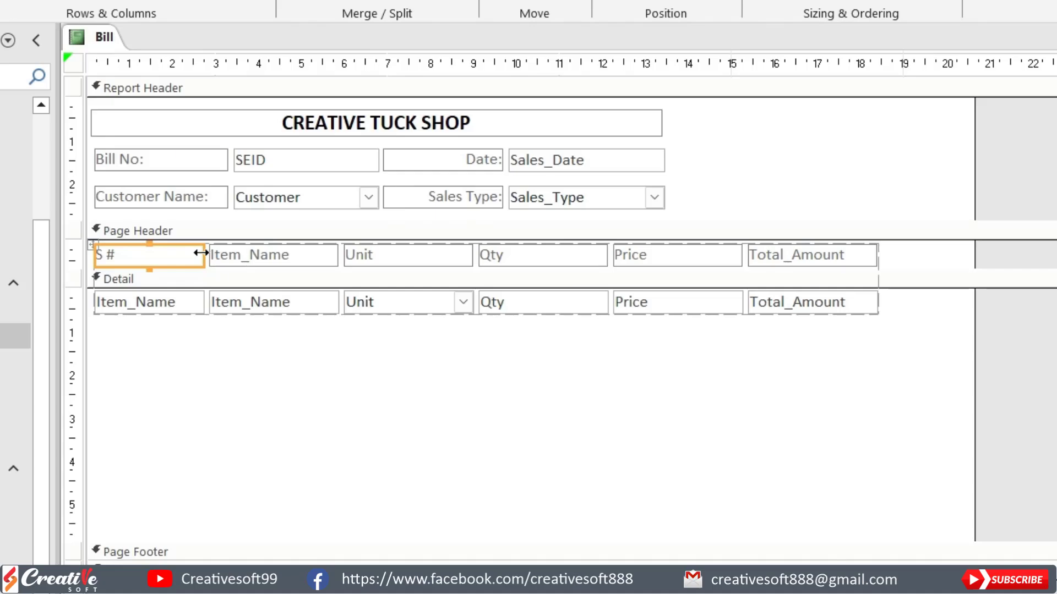
{"action": "left_click", "coordinate": [144, 304]}
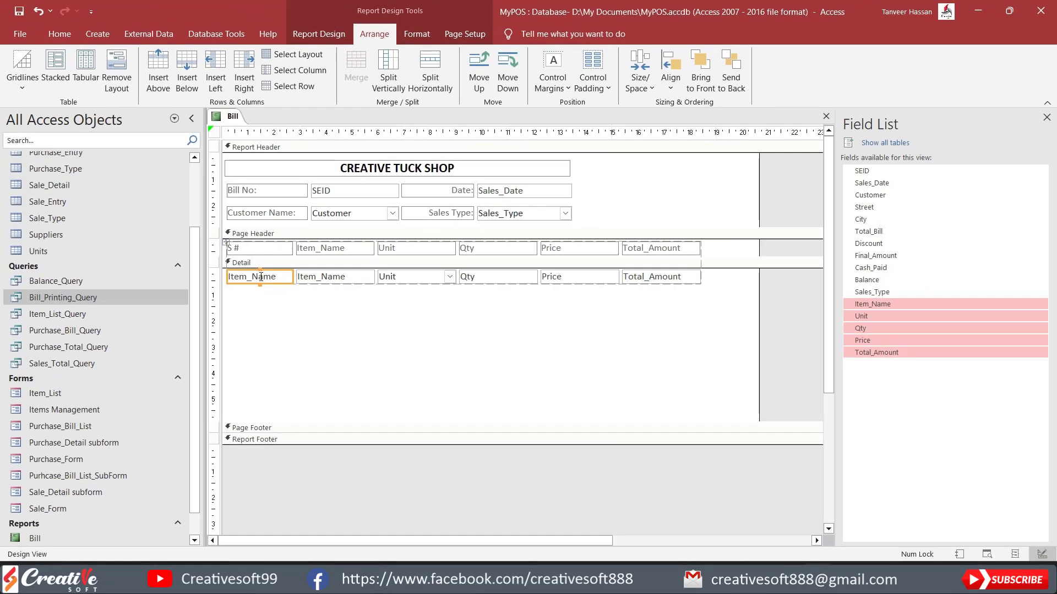
{"action": "left_click", "coordinate": [318, 35]}
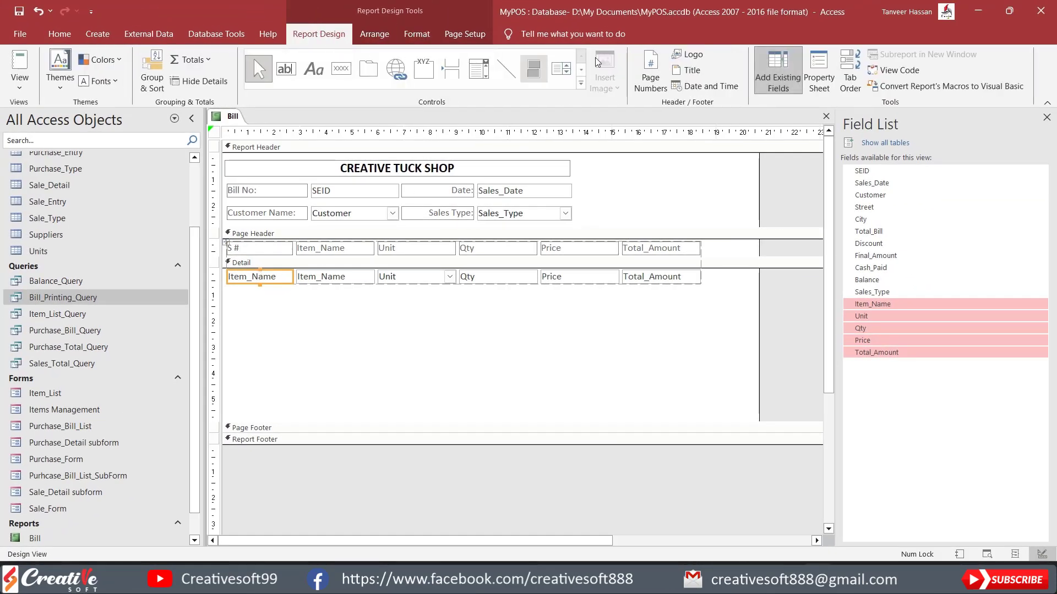
{"action": "left_click", "coordinate": [819, 71]}
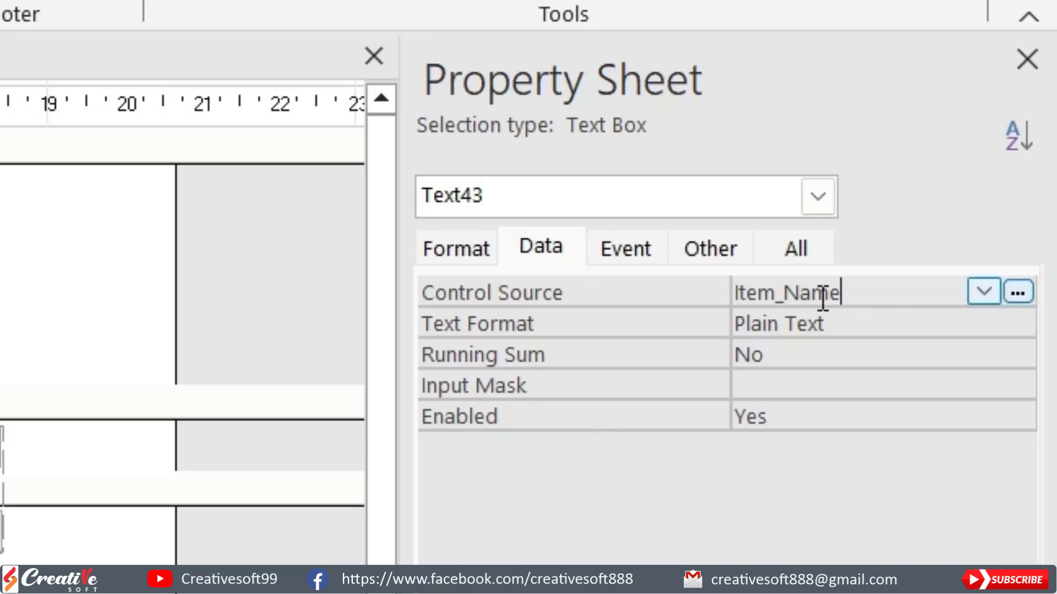
{"action": "left_click_drag", "start_coordinate": [823, 292], "coordinate": [696, 299]}
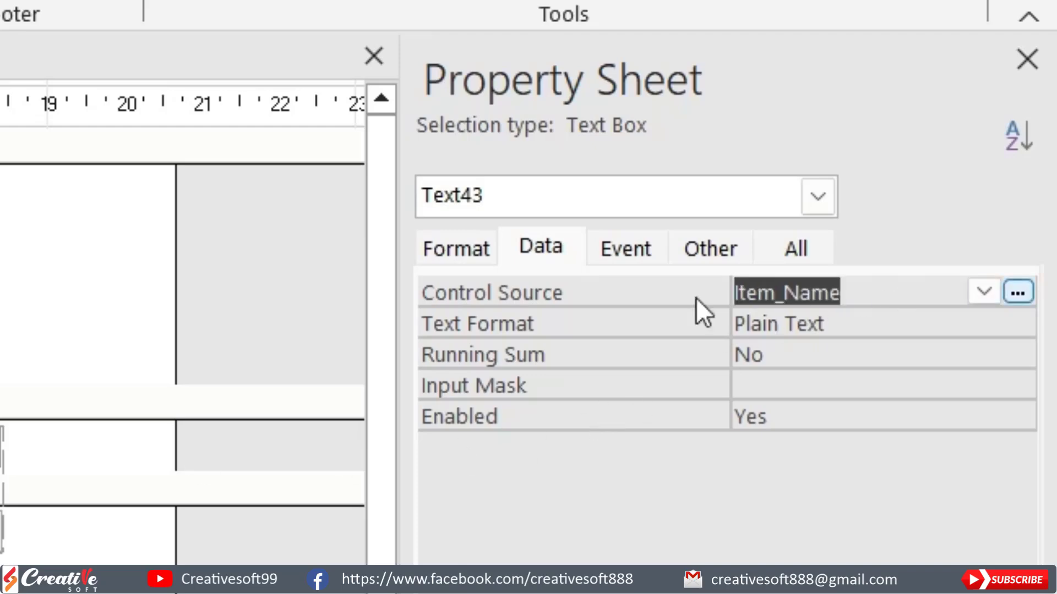
{"action": "type", "text": "=1"}
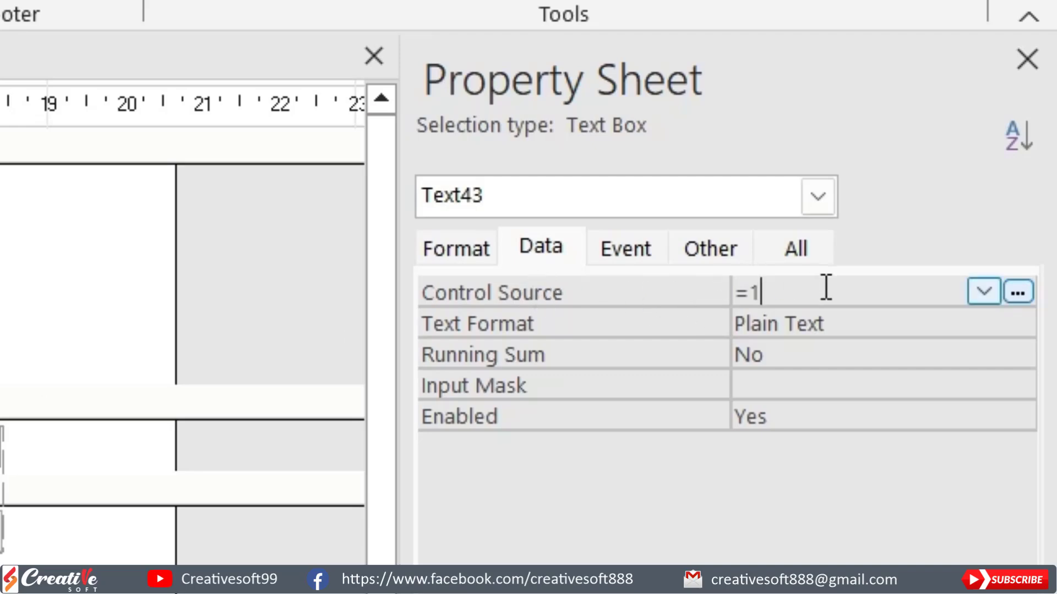
{"action": "left_click", "coordinate": [797, 352]}
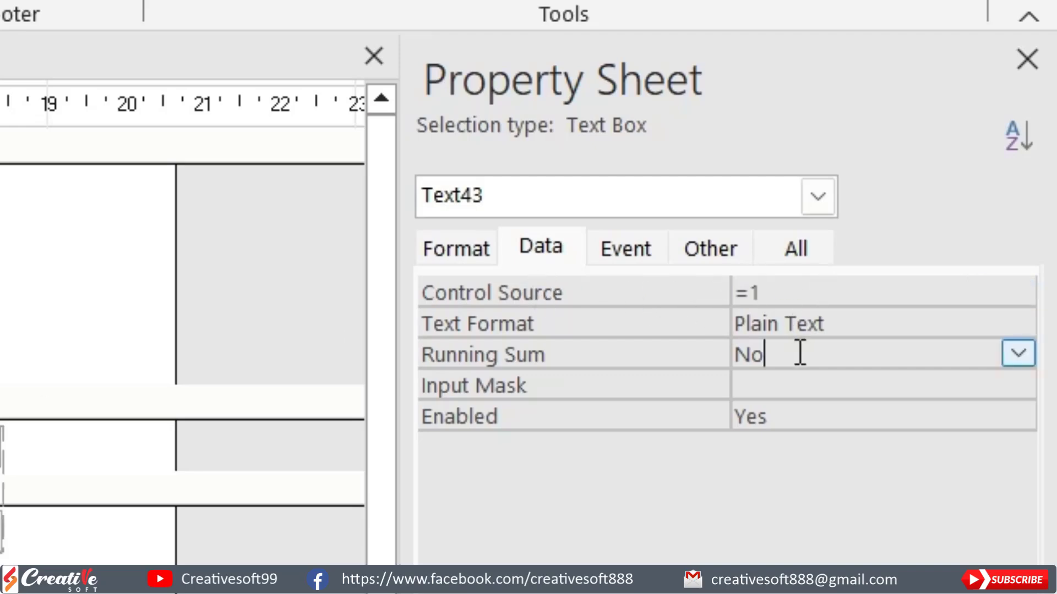
{"action": "left_click", "coordinate": [1017, 354]}
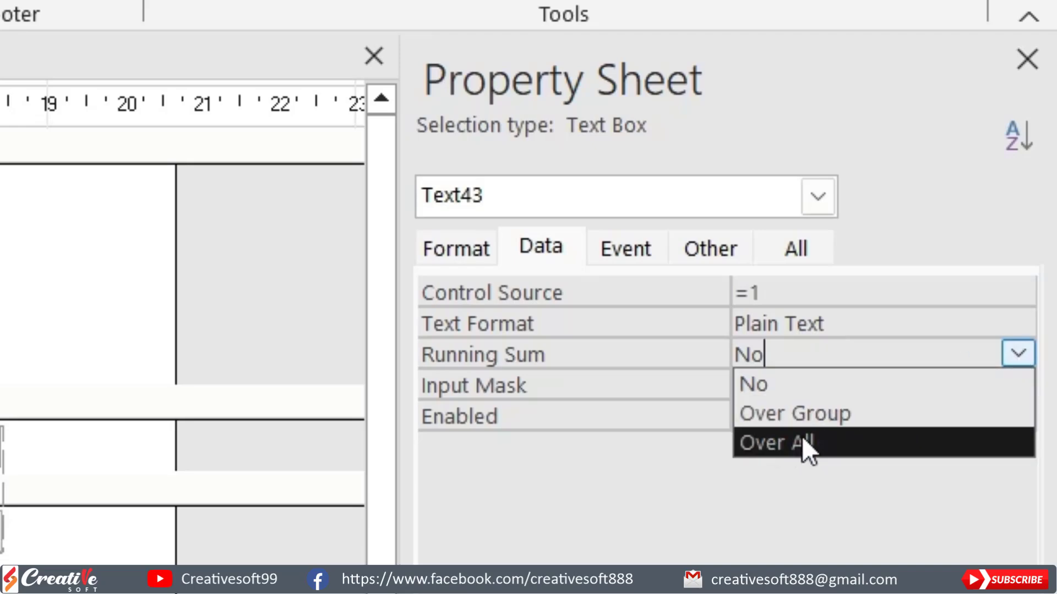
{"action": "left_click", "coordinate": [801, 413]}
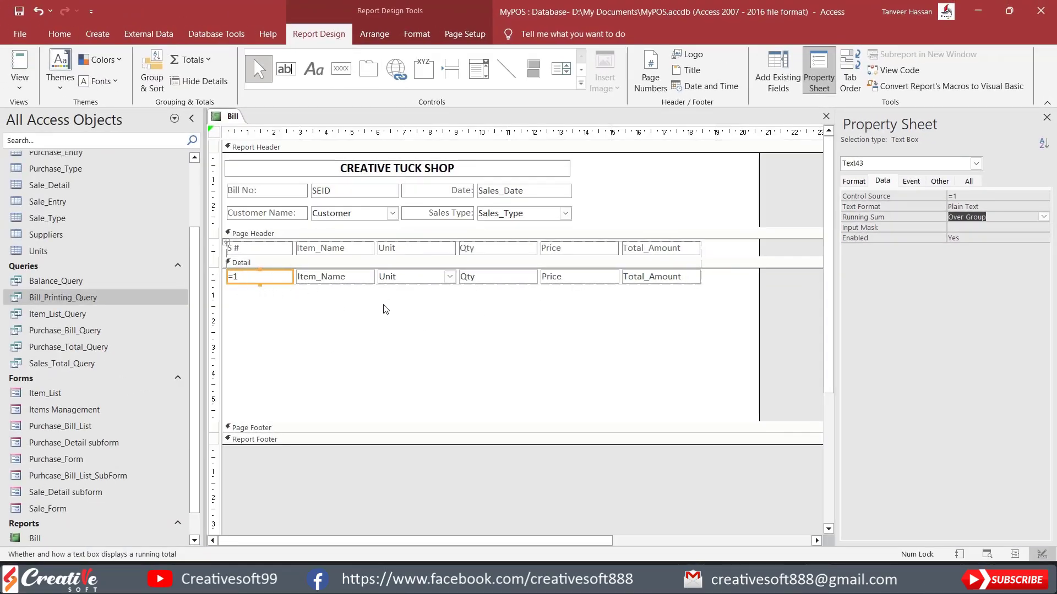
Step: Narrow the report to about 18.5 cm, level with the Total_Amount column's edge, and switch it to Layout View
{"action": "left_click_drag", "start_coordinate": [759, 299], "coordinate": [671, 303]}
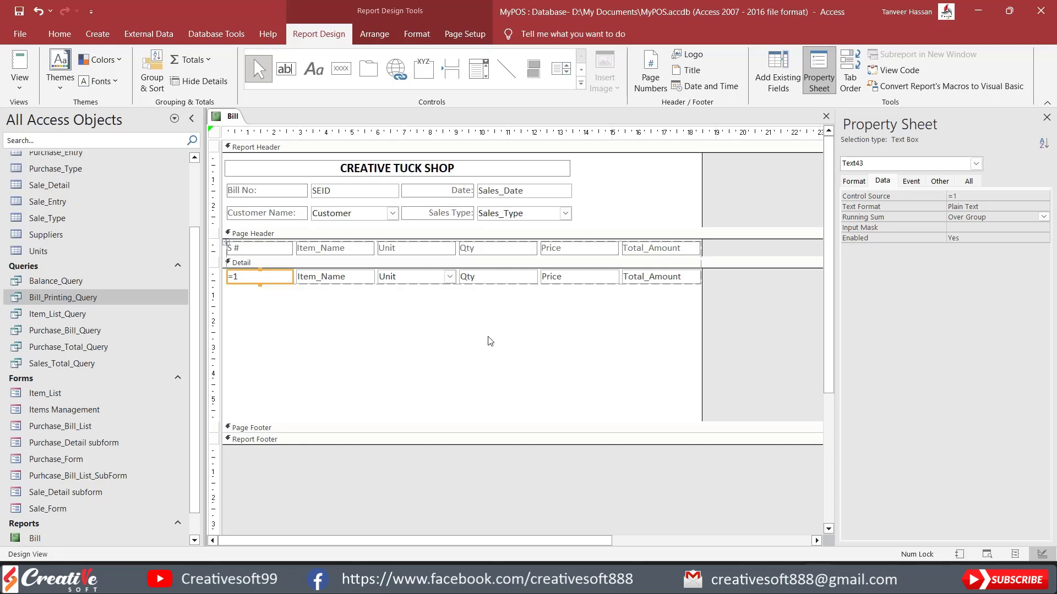
{"action": "right_click", "coordinate": [619, 177]}
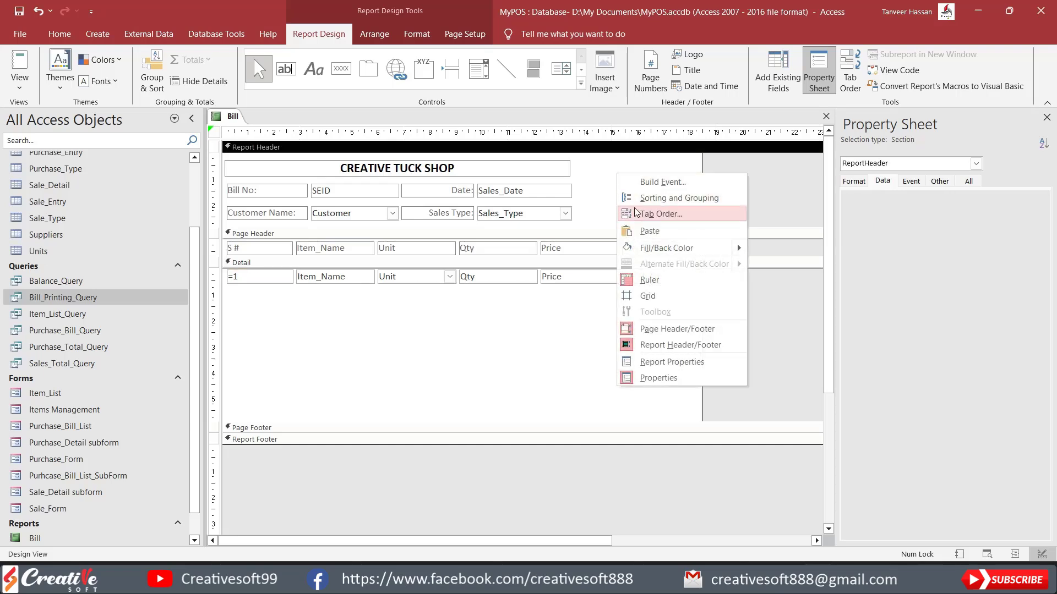
{"action": "left_click", "coordinate": [582, 171]}
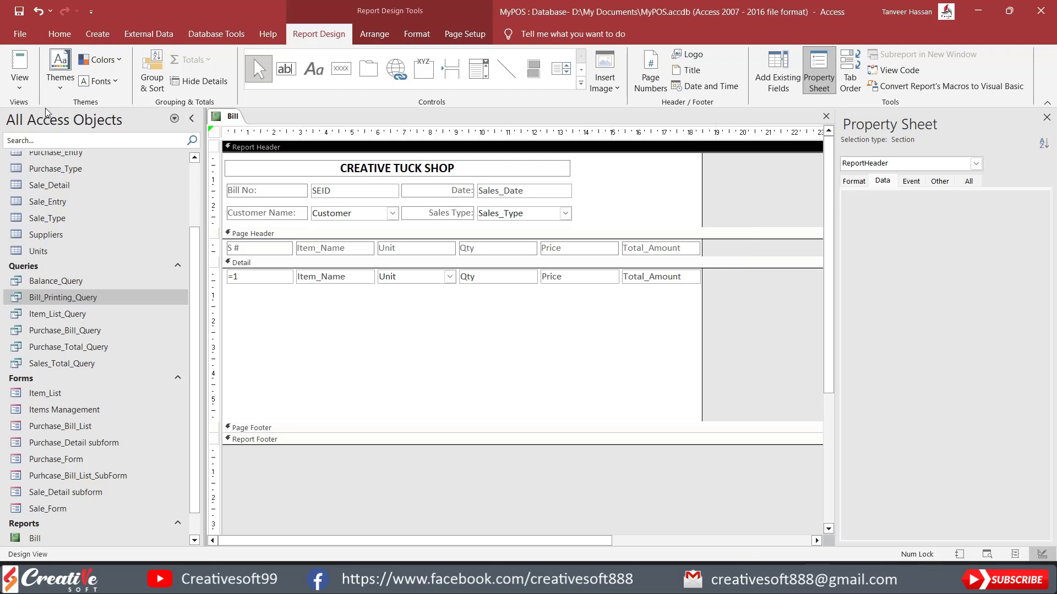
{"action": "left_click", "coordinate": [19, 82]}
{"action": "left_click", "coordinate": [58, 160]}
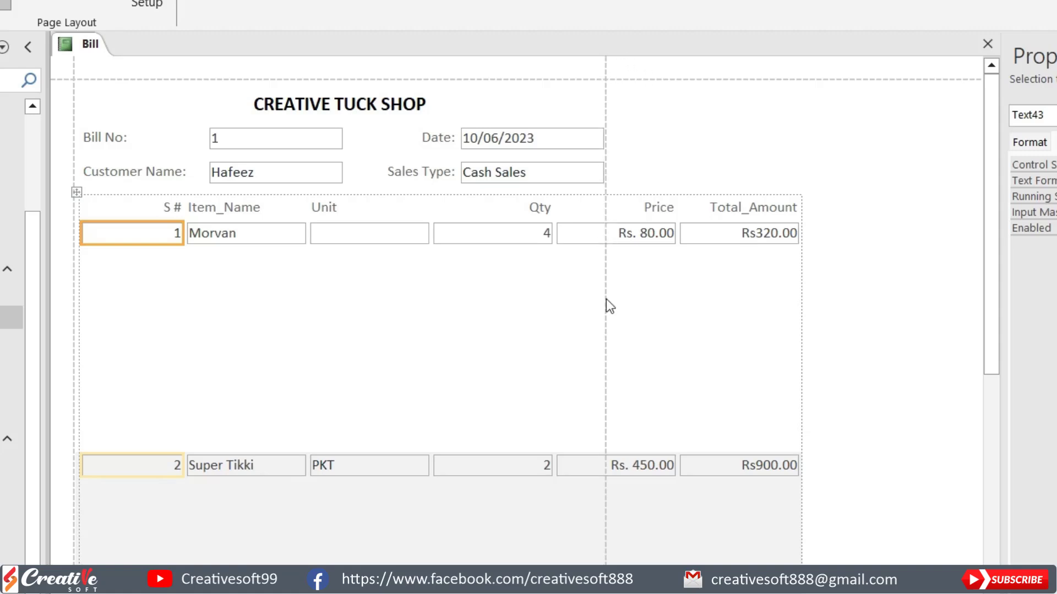
Step: Narrow the S # column to just fit its heading and center both the heading and the serial numbers
{"action": "left_click", "coordinate": [141, 207]}
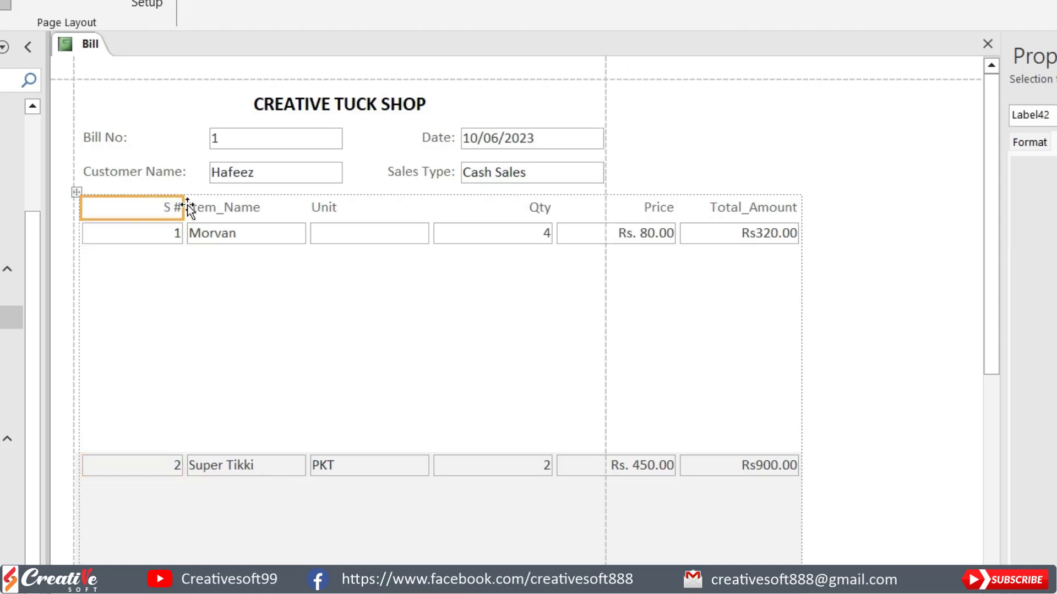
{"action": "left_click_drag", "start_coordinate": [184, 205], "coordinate": [110, 206]}
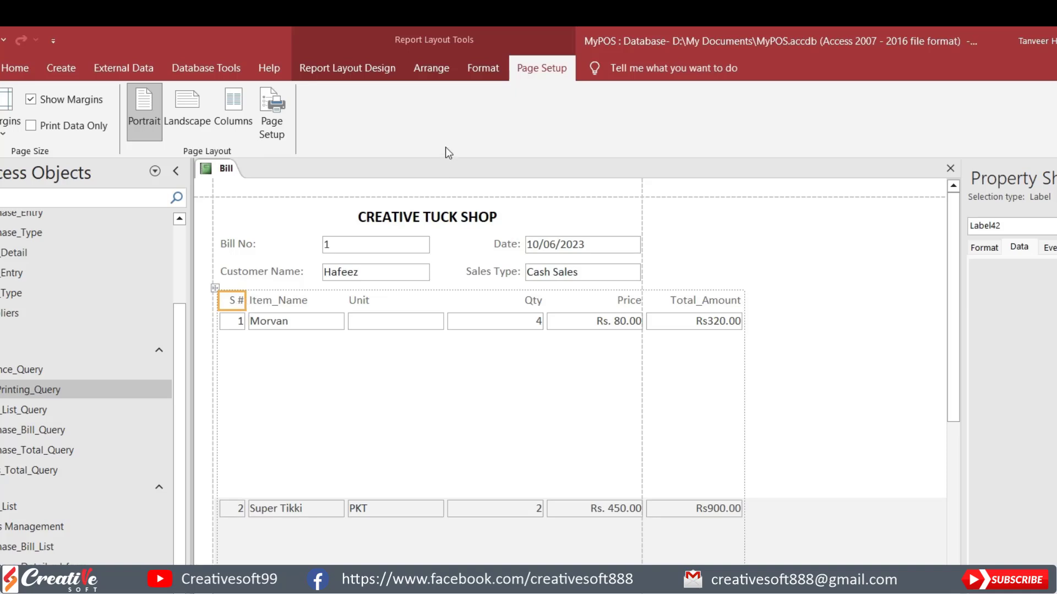
{"action": "left_click", "coordinate": [483, 68]}
{"action": "left_click", "coordinate": [232, 300]}
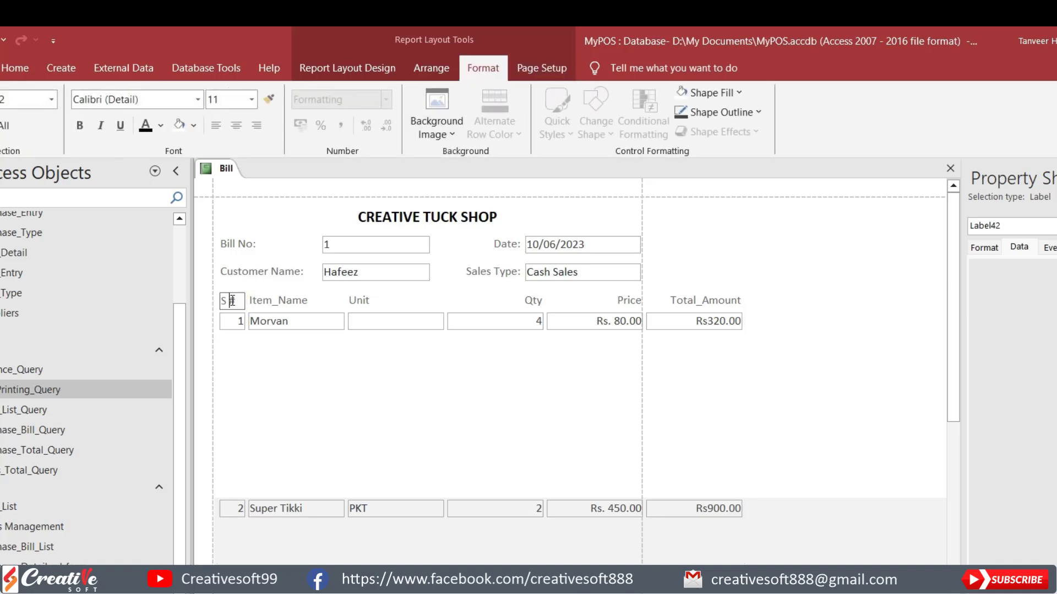
{"action": "left_click", "coordinate": [273, 350]}
{"action": "left_click", "coordinate": [236, 299]}
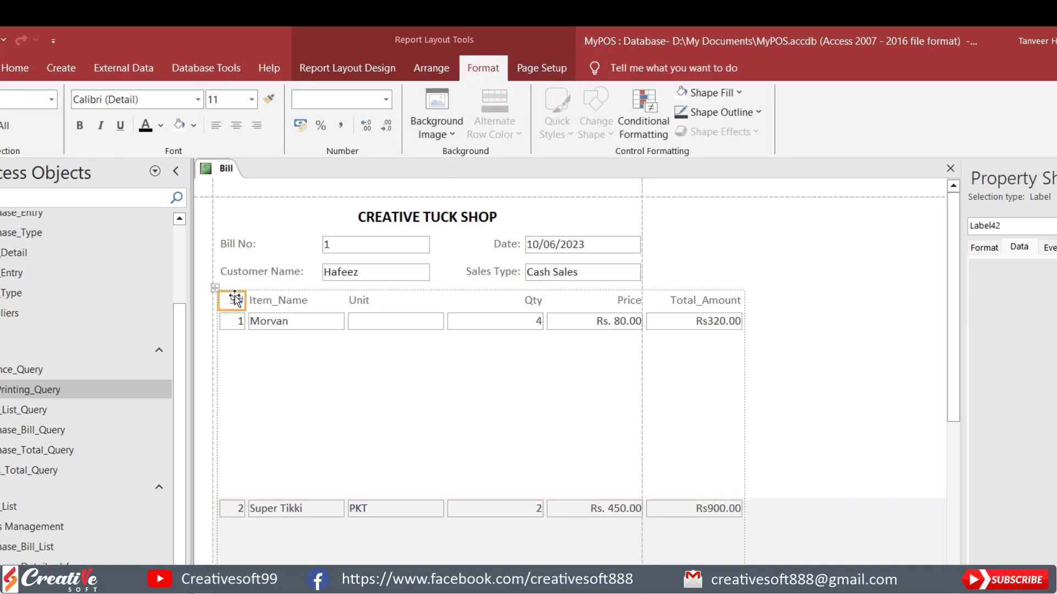
{"action": "left_click", "coordinate": [234, 322]}
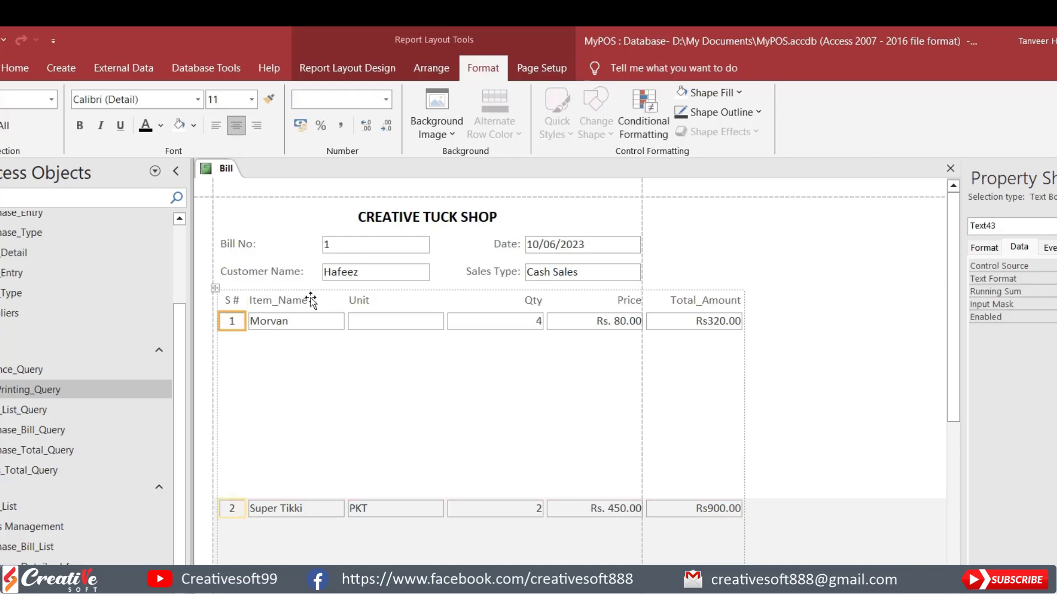
Step: Narrow the Unit and Qty columns until the whole item table fits inside the page's right margin
{"action": "left_click", "coordinate": [292, 321]}
{"action": "left_click", "coordinate": [399, 322]}
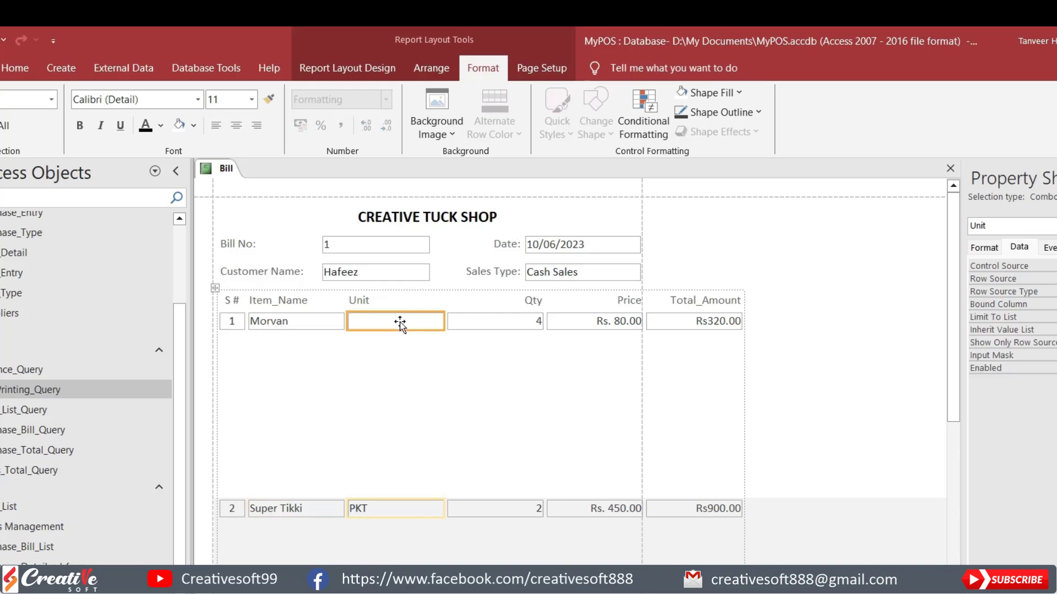
{"action": "left_click", "coordinate": [398, 506]}
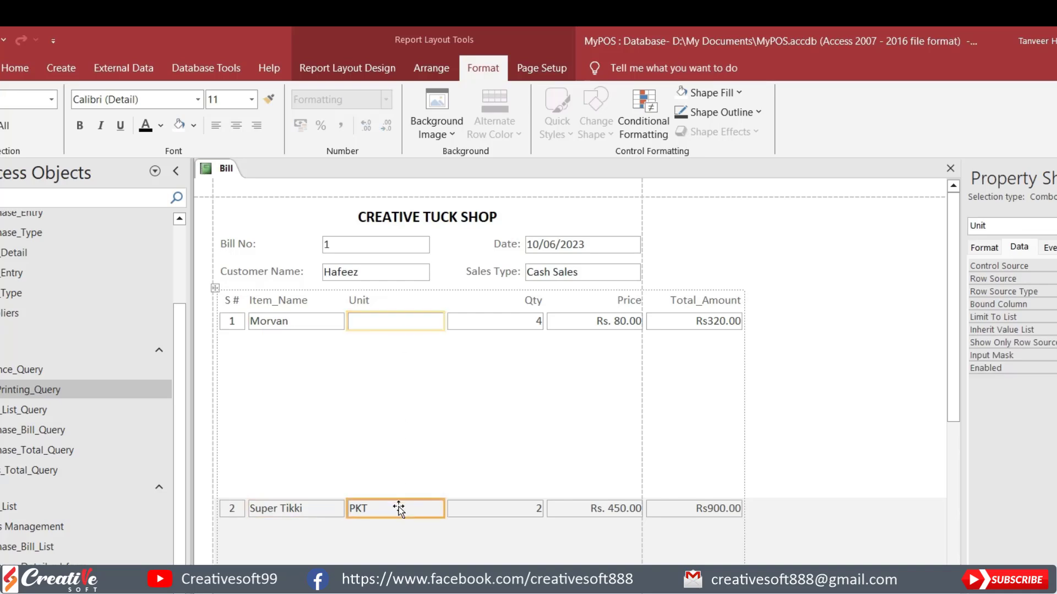
{"action": "left_click", "coordinate": [401, 326]}
{"action": "left_click_drag", "start_coordinate": [442, 320], "coordinate": [404, 322]}
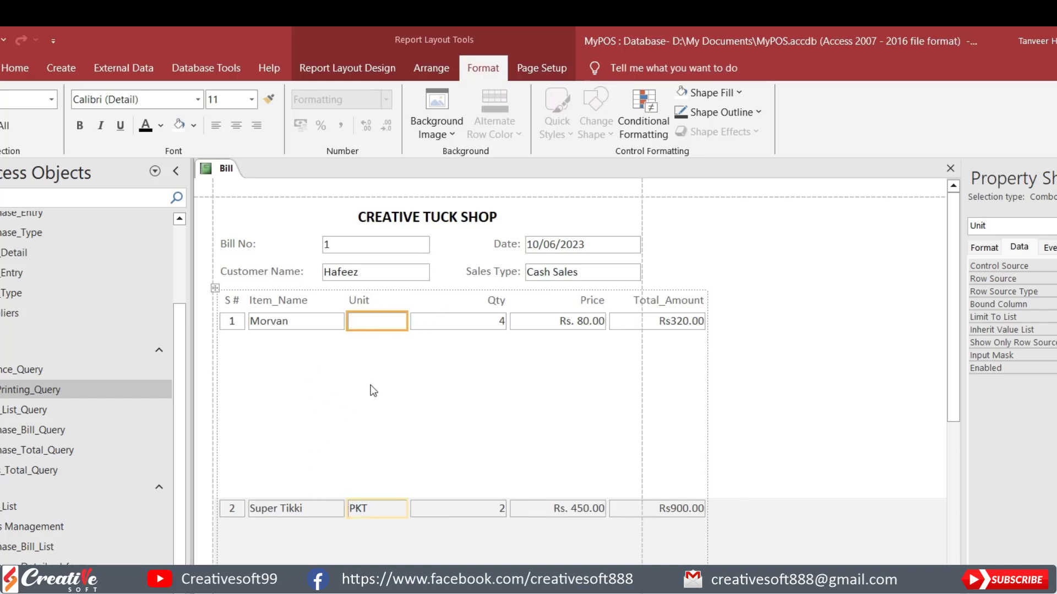
{"action": "left_click", "coordinate": [489, 321]}
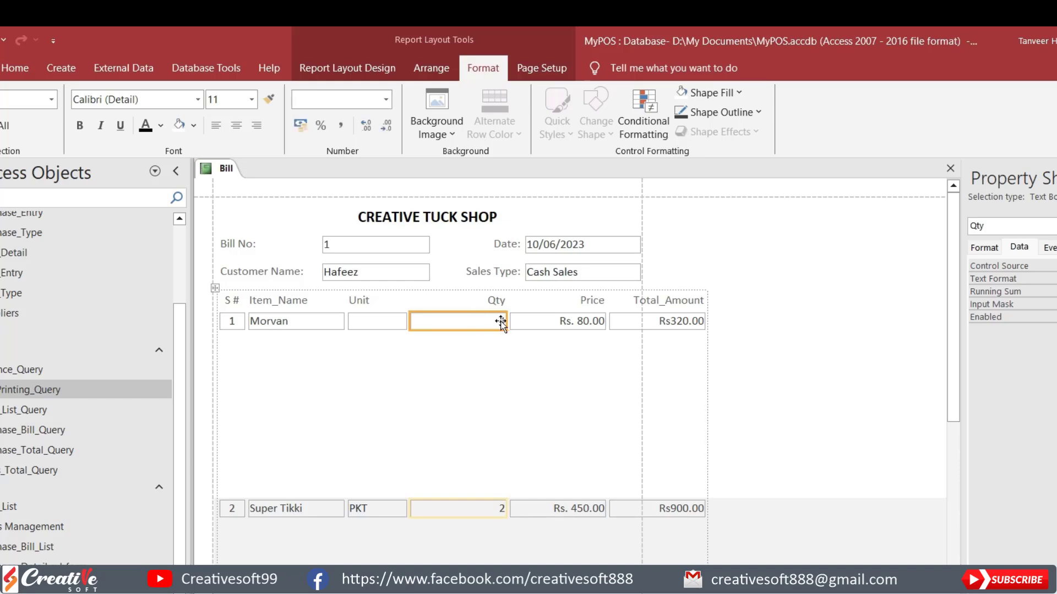
{"action": "left_click_drag", "start_coordinate": [504, 321], "coordinate": [439, 320]}
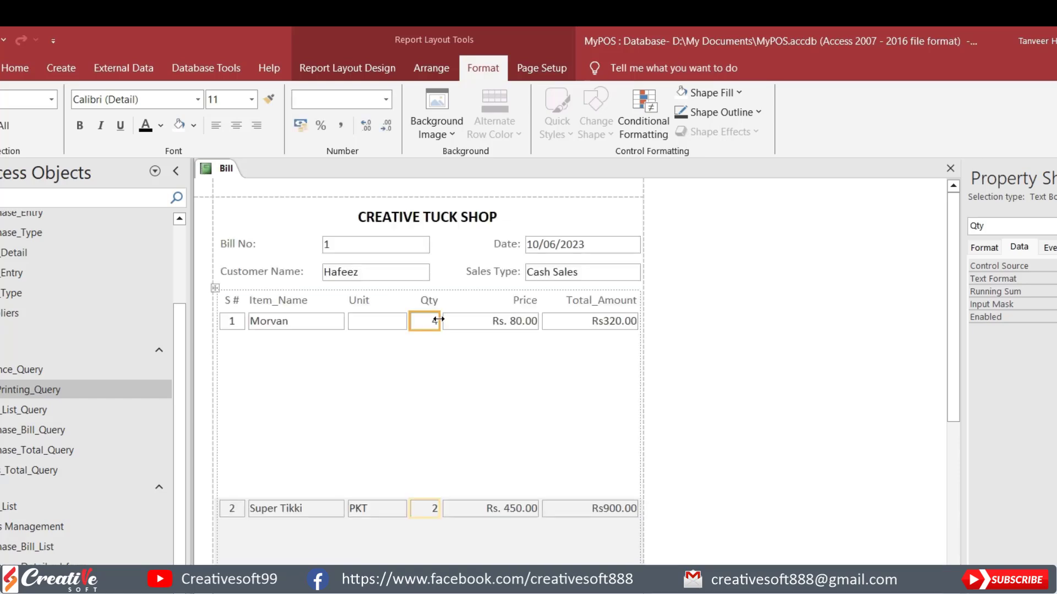
Step: Center the Qty heading and its values, and select the Price field
{"action": "left_click", "coordinate": [430, 300]}
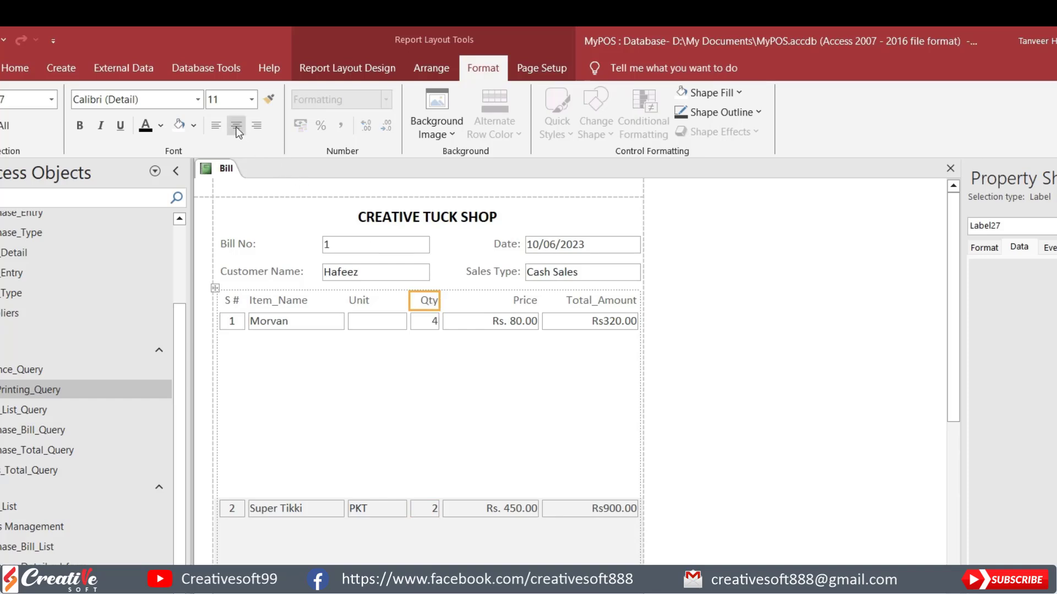
{"action": "left_click", "coordinate": [424, 321]}
{"action": "left_click", "coordinate": [237, 126]}
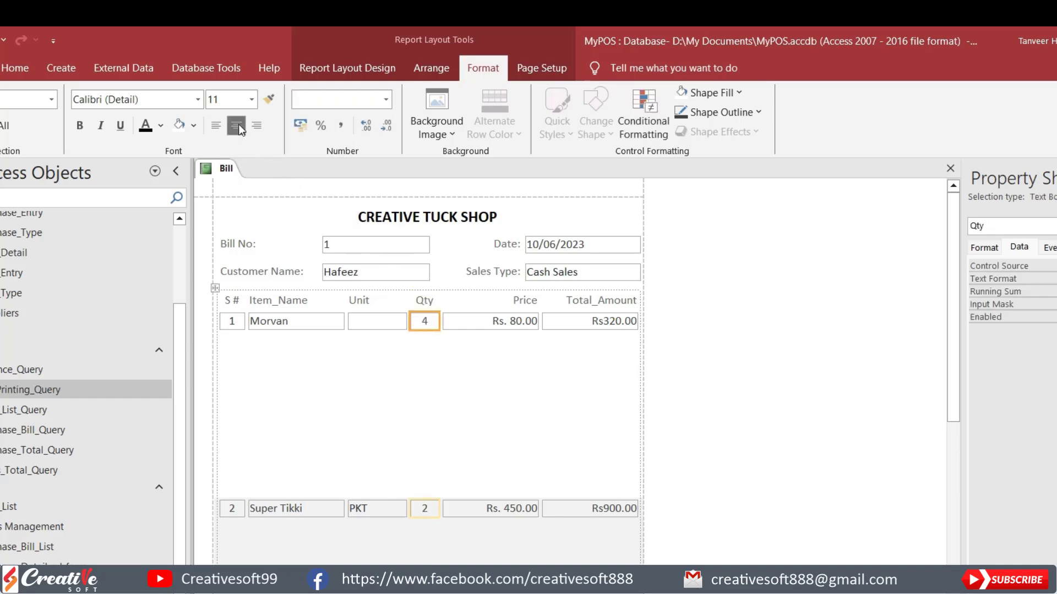
{"action": "left_click", "coordinate": [531, 321]}
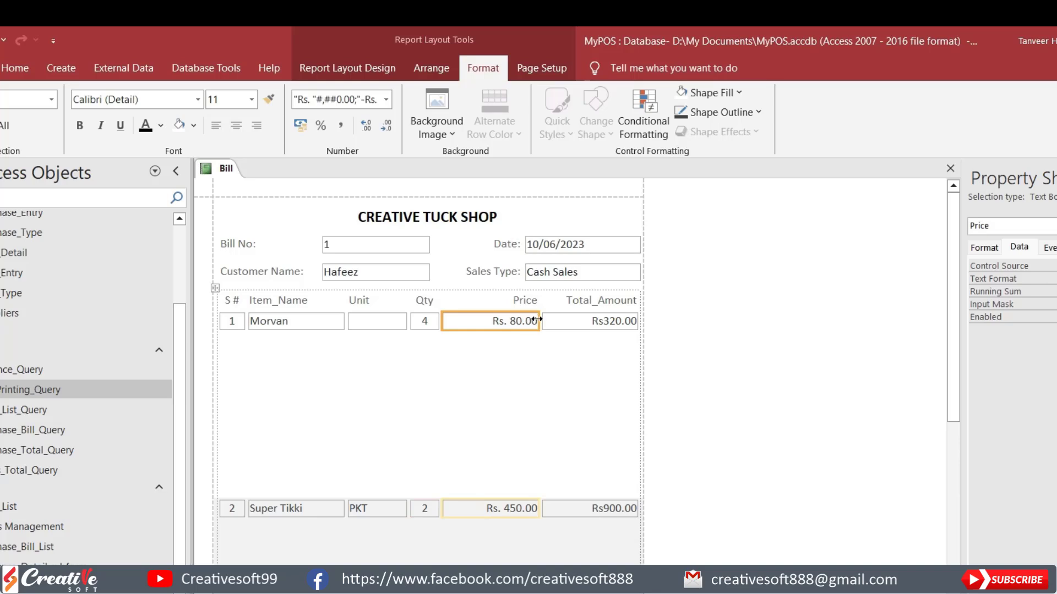
Step: Narrow the Price and Total_Amount columns so the item table leaves free space inside the right page margin
{"action": "left_click_drag", "start_coordinate": [536, 319], "coordinate": [509, 319]}
{"action": "left_click", "coordinate": [559, 322]}
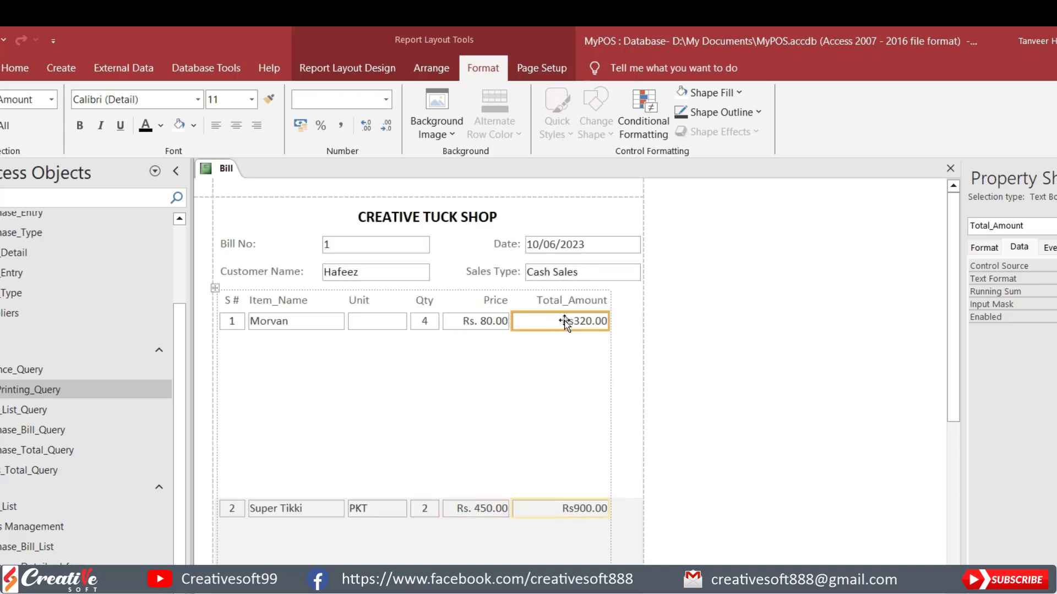
{"action": "left_click_drag", "start_coordinate": [609, 321], "coordinate": [592, 321]}
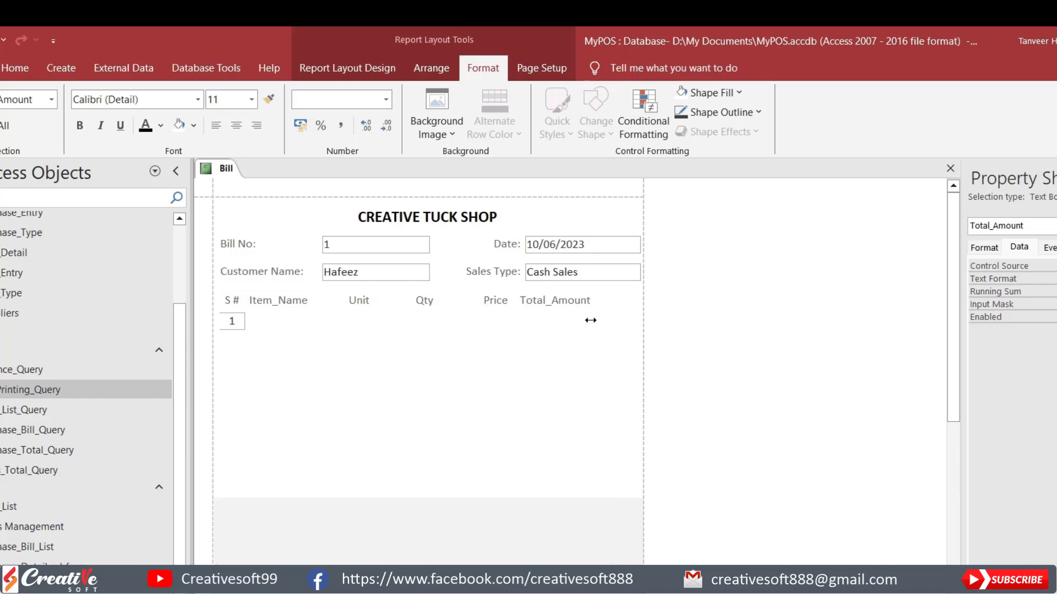
Step: Shorten the Total_Amount column heading to Total
{"action": "left_click", "coordinate": [564, 300]}
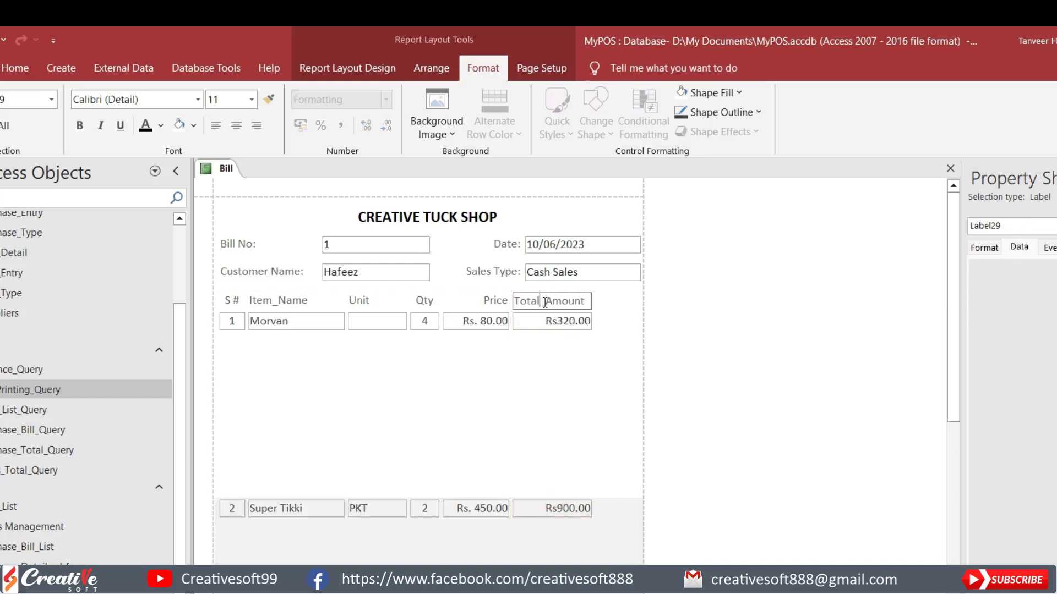
{"action": "key", "text": "BackSpace"}
{"action": "key", "text": "BackSpace"}
{"action": "key", "text": "BackSpace"}
{"action": "key", "text": "BackSpace"}
{"action": "key", "text": "Delete"}
{"action": "key", "text": "Delete"}
{"action": "key", "text": "Delete"}
{"action": "left_click", "coordinate": [556, 321]}
Step: Center the Total, Price and Unit column headings over their columns
{"action": "left_click", "coordinate": [559, 302]}
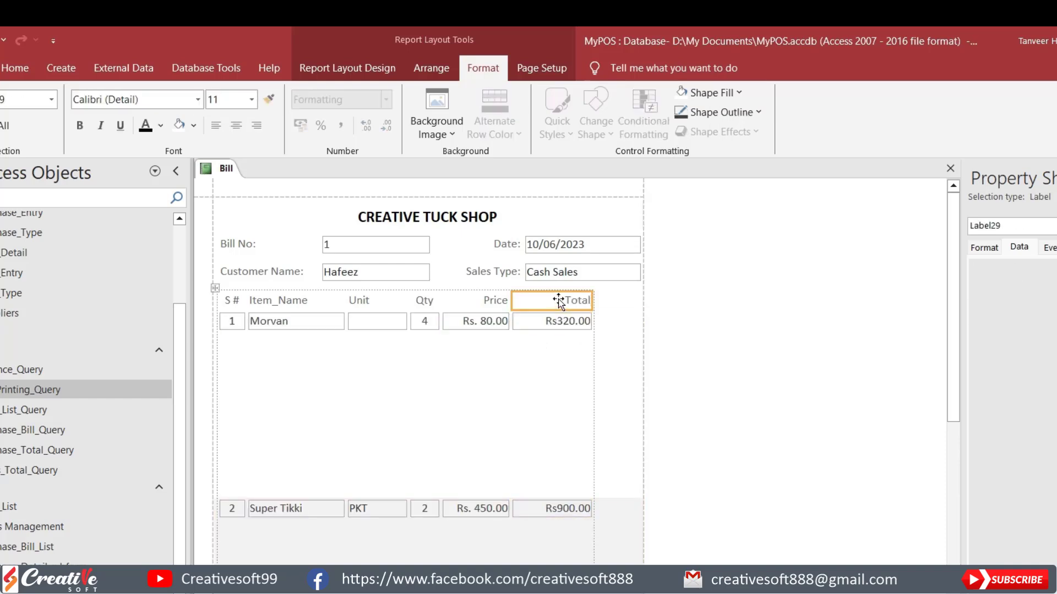
{"action": "left_click", "coordinate": [236, 125]}
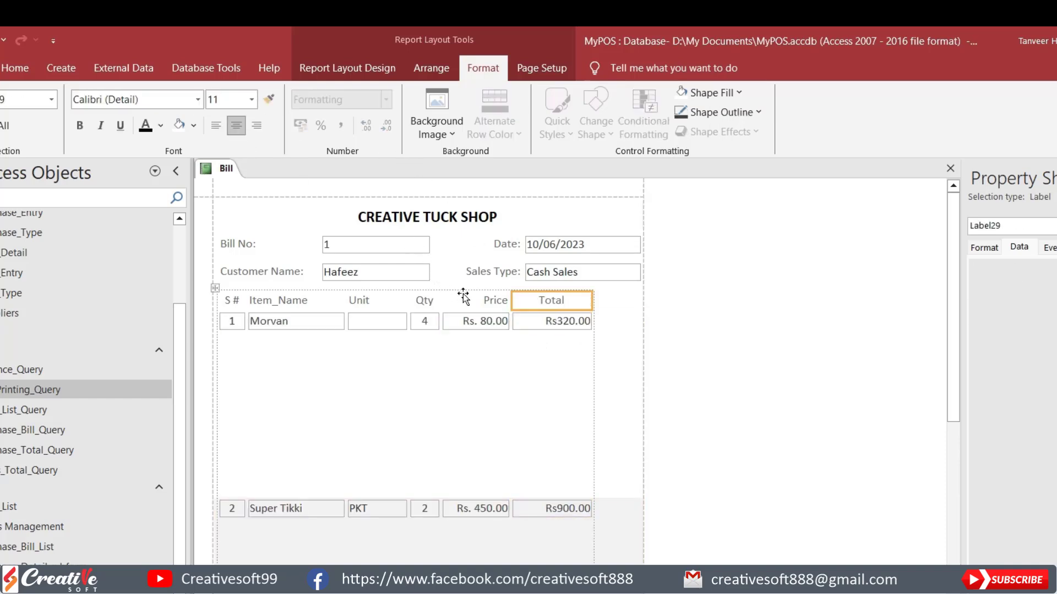
{"action": "left_click", "coordinate": [463, 296]}
{"action": "left_click", "coordinate": [237, 125]}
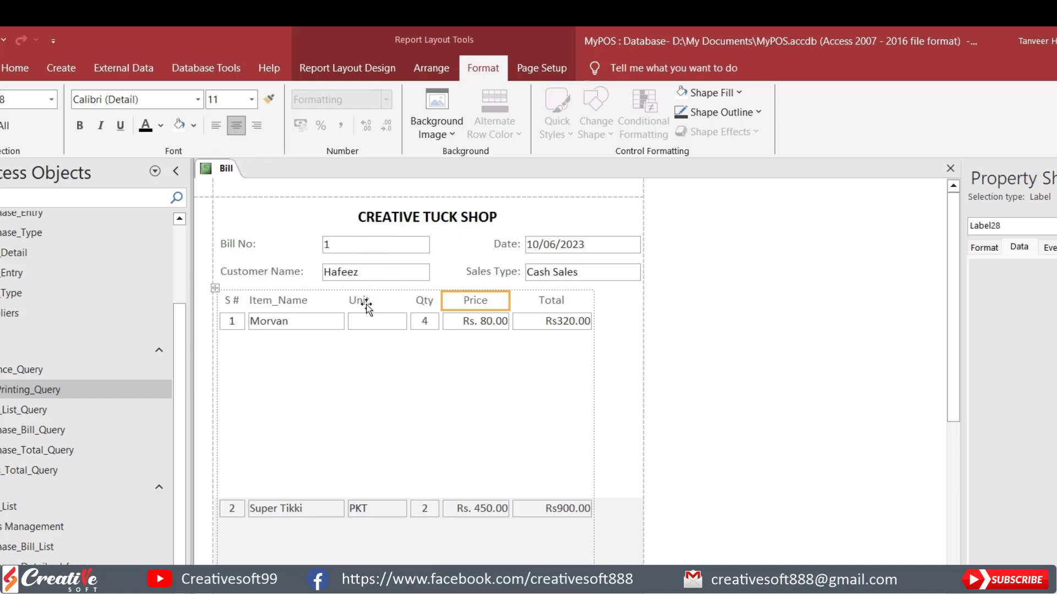
{"action": "left_click", "coordinate": [366, 302]}
{"action": "left_click", "coordinate": [237, 127]}
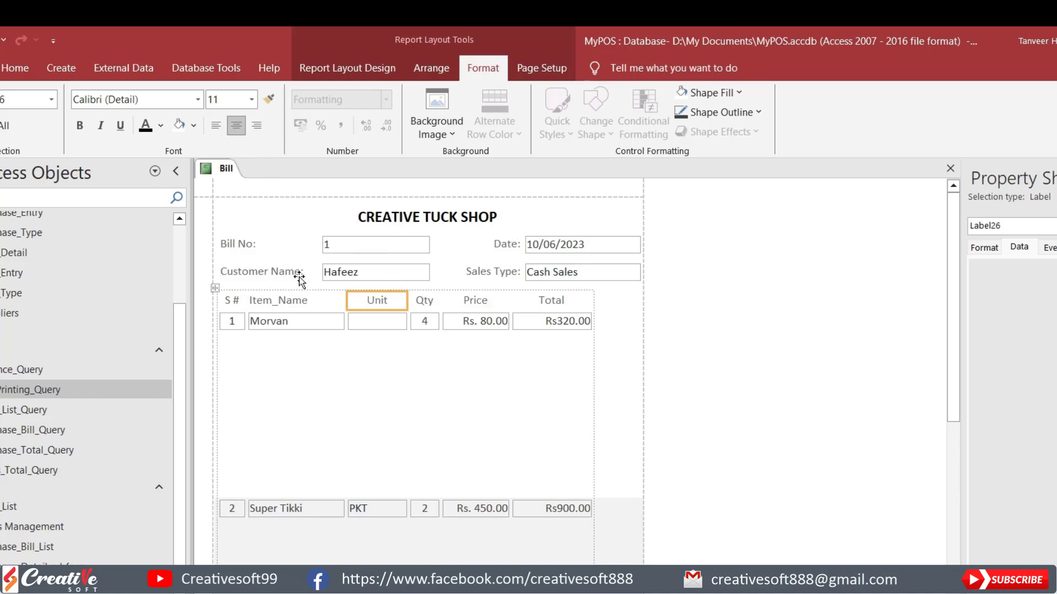
Step: Rename the Item_Name heading to Description and widen that column until the item table reaches the right page margin
{"action": "left_click", "coordinate": [273, 302]}
{"action": "double_click", "coordinate": [286, 299]}
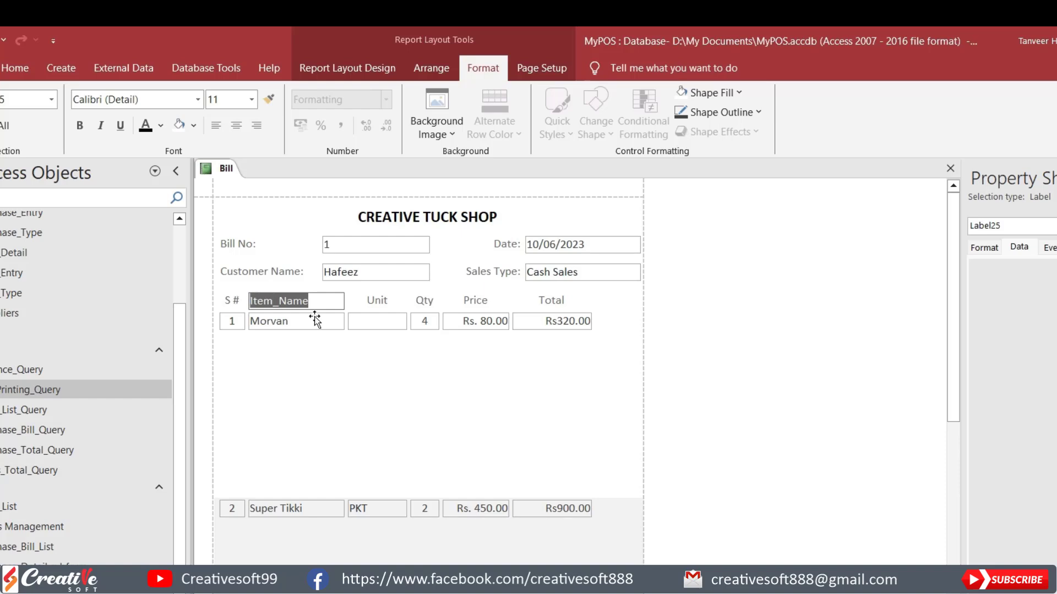
{"action": "type", "text": "Description"}
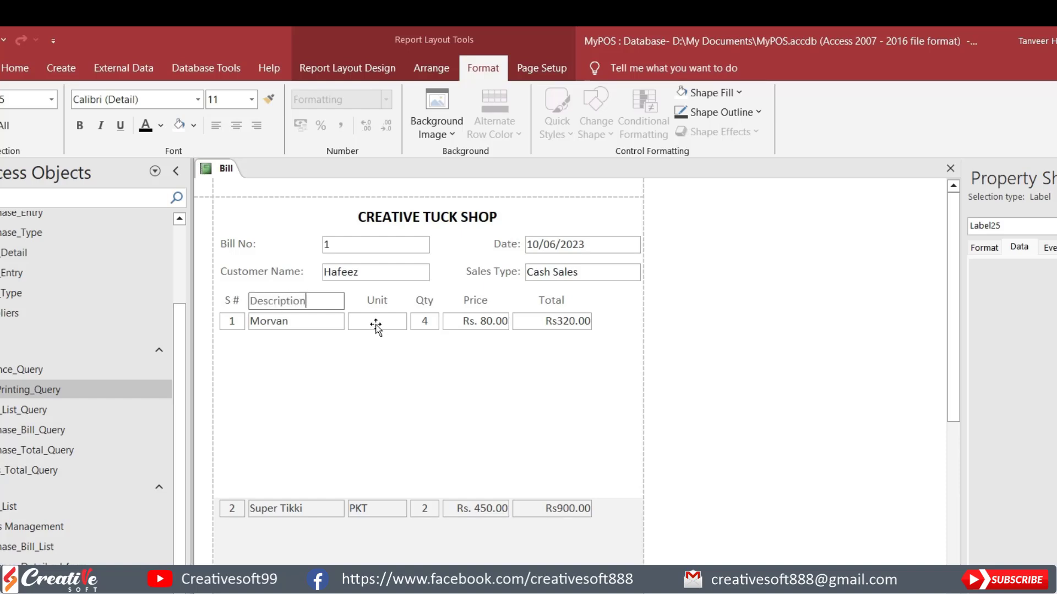
{"action": "left_click", "coordinate": [306, 320]}
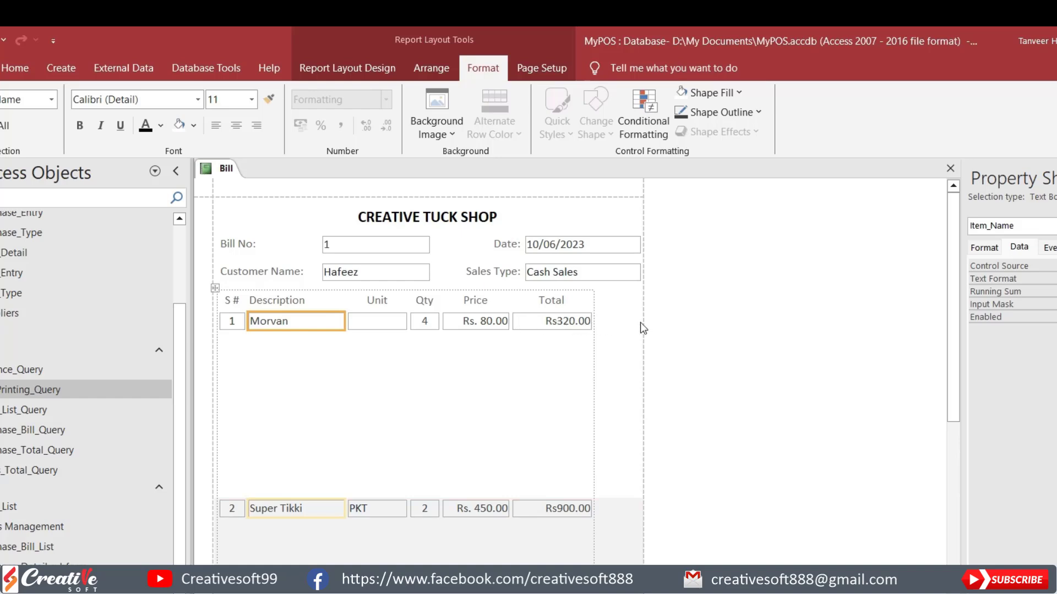
{"action": "left_click_drag", "start_coordinate": [344, 319], "coordinate": [391, 320]}
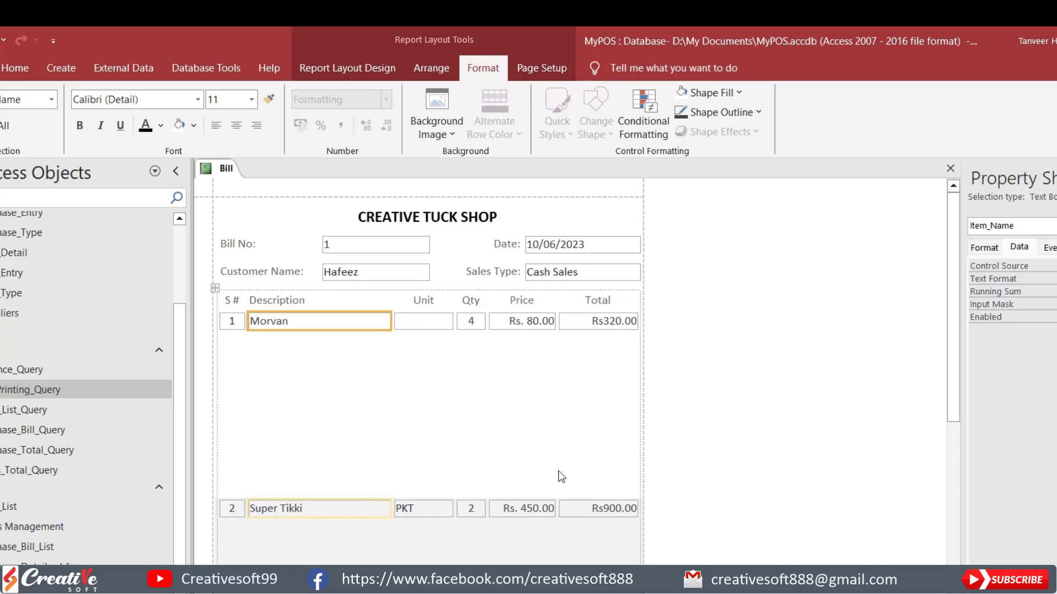
Step: Switch the report to Design View and shrink the Detail section to the height of its single row of fields
{"action": "scroll", "coordinate": [514, 425], "scroll_direction": "down", "scroll_amount": 8}
{"action": "scroll", "coordinate": [514, 424], "scroll_direction": "up", "scroll_amount": 4}
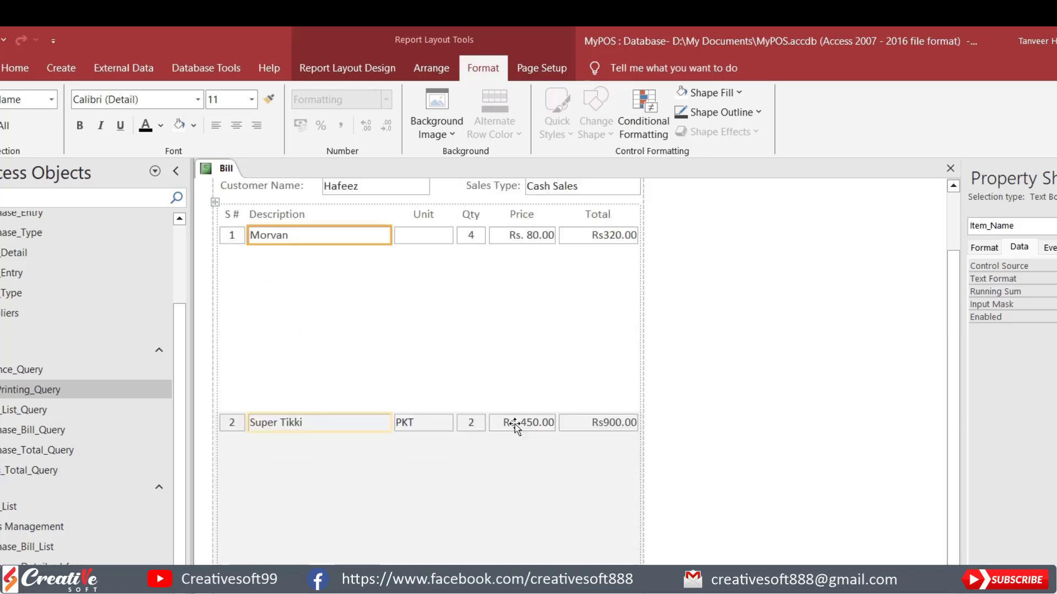
{"action": "scroll", "coordinate": [514, 424], "scroll_direction": "up", "scroll_amount": 3}
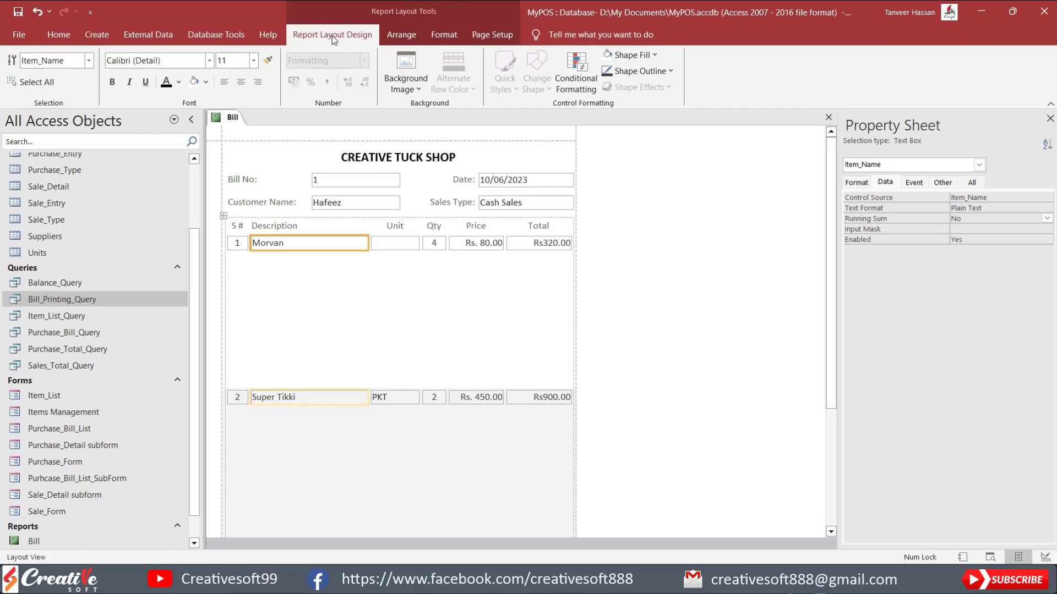
{"action": "left_click", "coordinate": [347, 67]}
{"action": "left_click", "coordinate": [22, 88]}
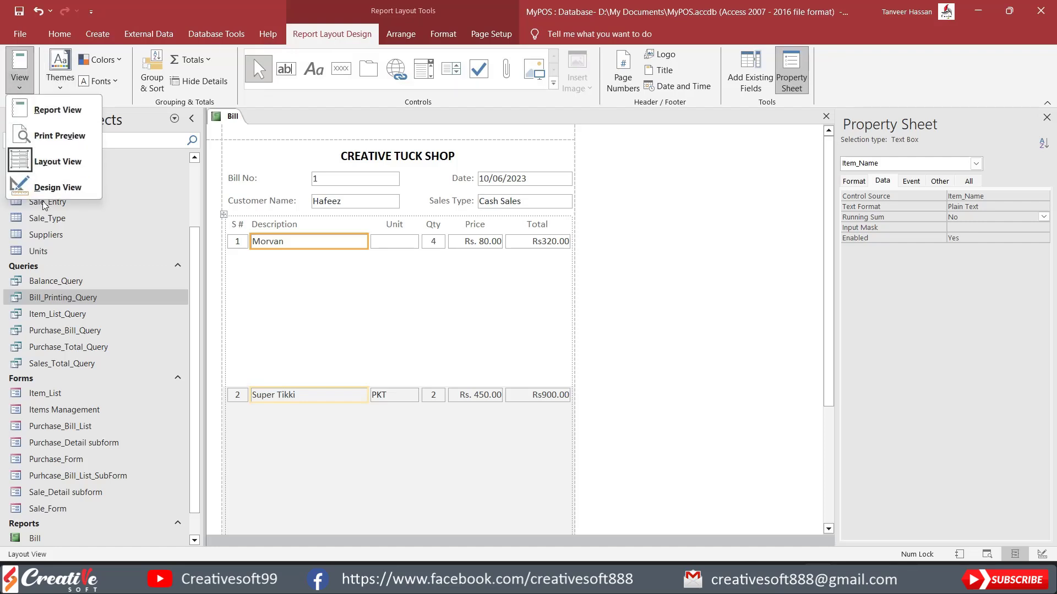
{"action": "left_click", "coordinate": [52, 187]}
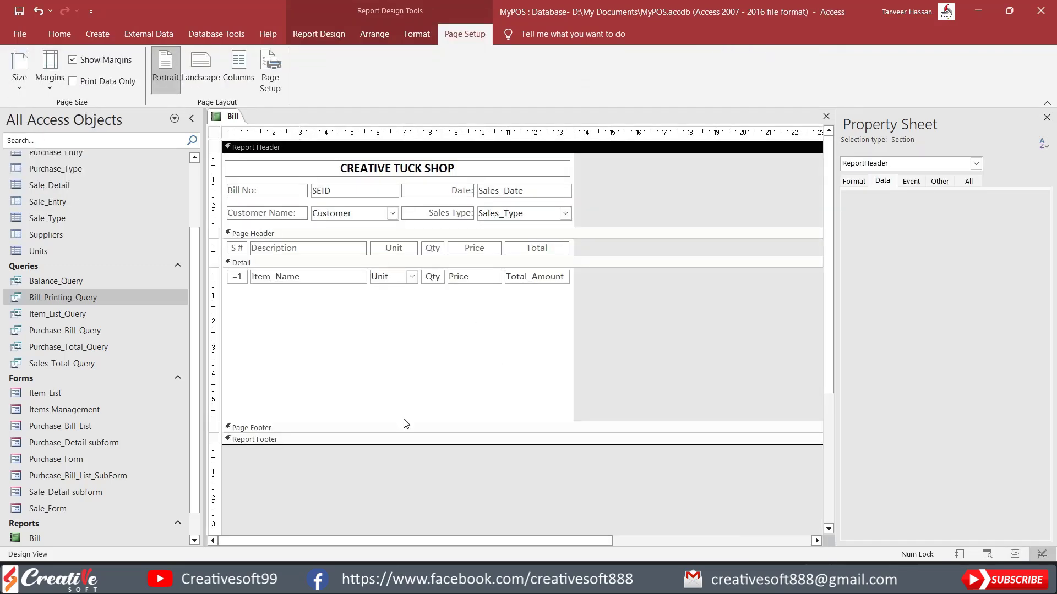
{"action": "left_click_drag", "start_coordinate": [406, 424], "coordinate": [333, 286]}
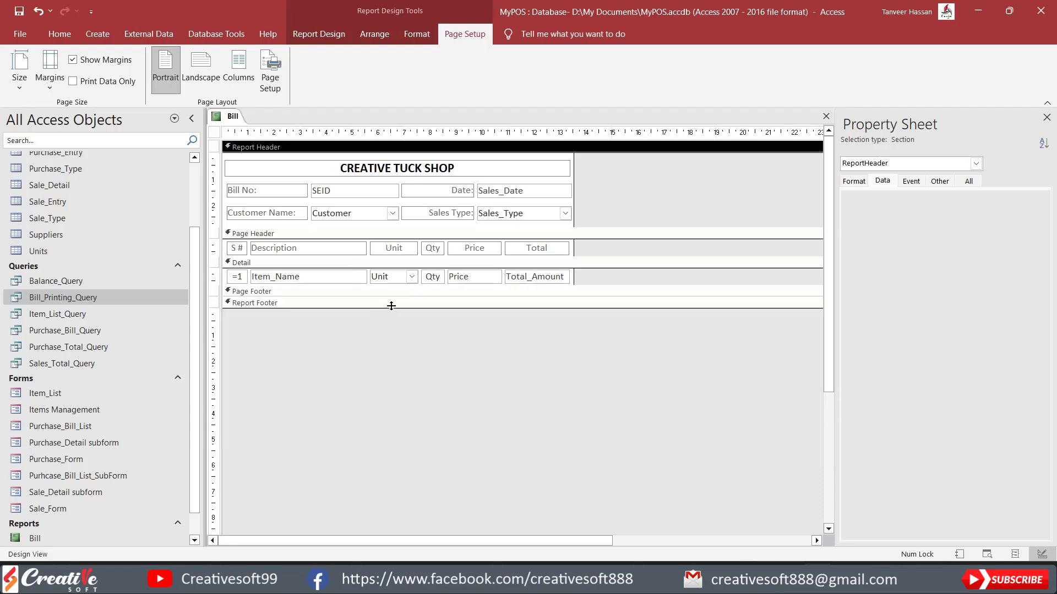
Step: Open up the Report Footer section to about 2 cm high and check the item rows in Layout View
{"action": "left_click_drag", "start_coordinate": [391, 306], "coordinate": [391, 362]}
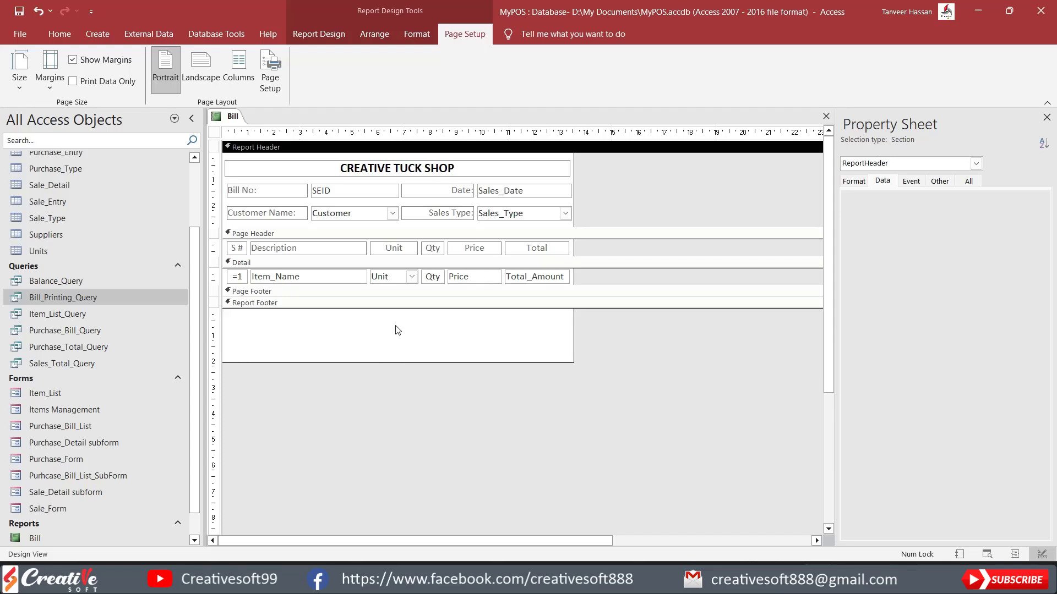
{"action": "left_click", "coordinate": [322, 34]}
{"action": "left_click", "coordinate": [20, 83]}
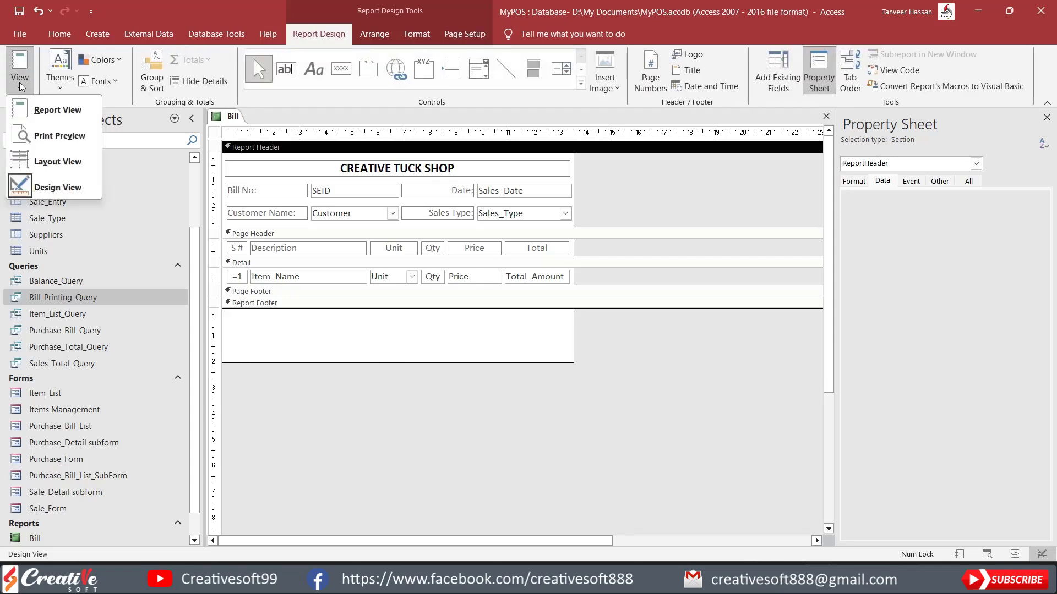
{"action": "left_click", "coordinate": [50, 156]}
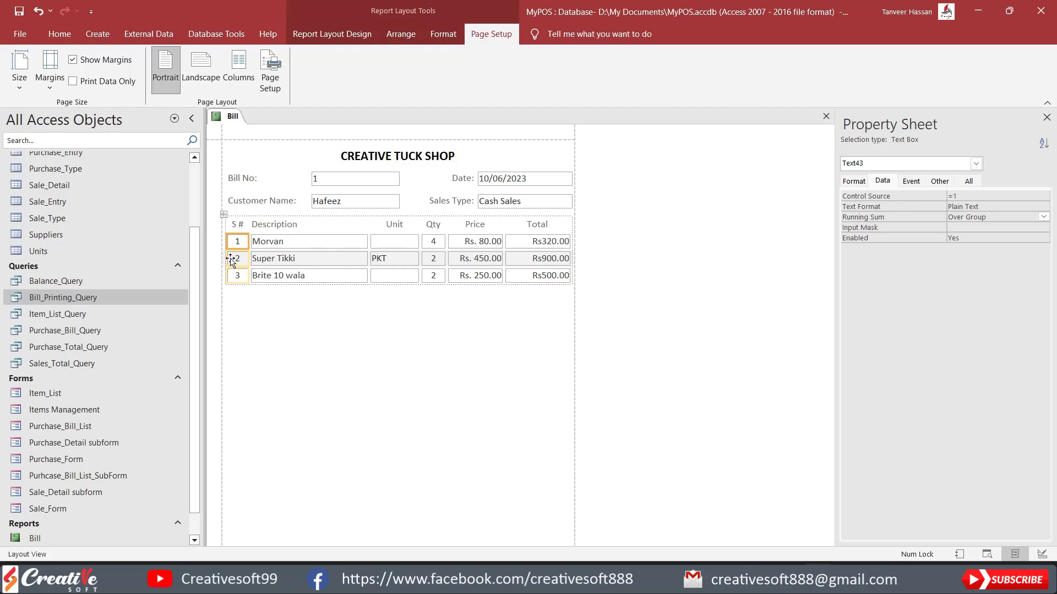
Step: Set the Detail section's alternate row color to No Color in Design View and check the rows in Layout View
{"action": "left_click", "coordinate": [321, 34]}
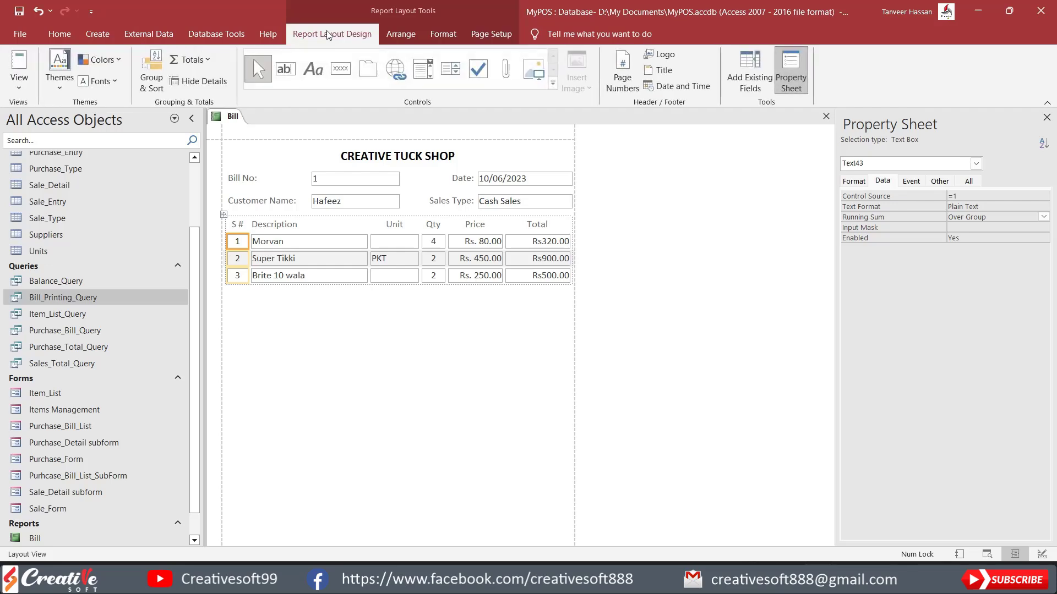
{"action": "left_click", "coordinate": [20, 81]}
{"action": "left_click", "coordinate": [57, 187]}
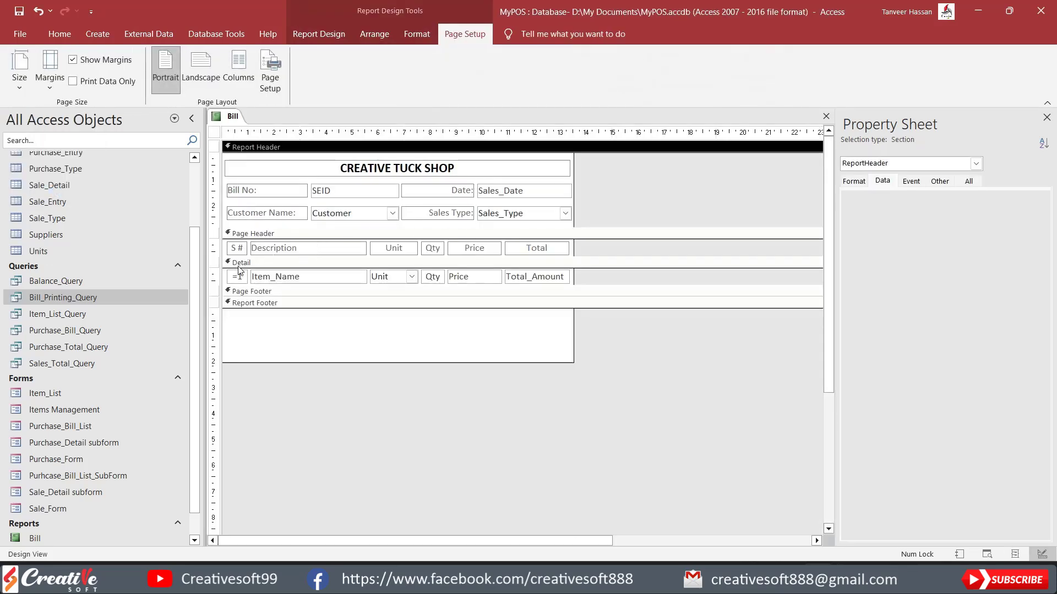
{"action": "left_click", "coordinate": [394, 264]}
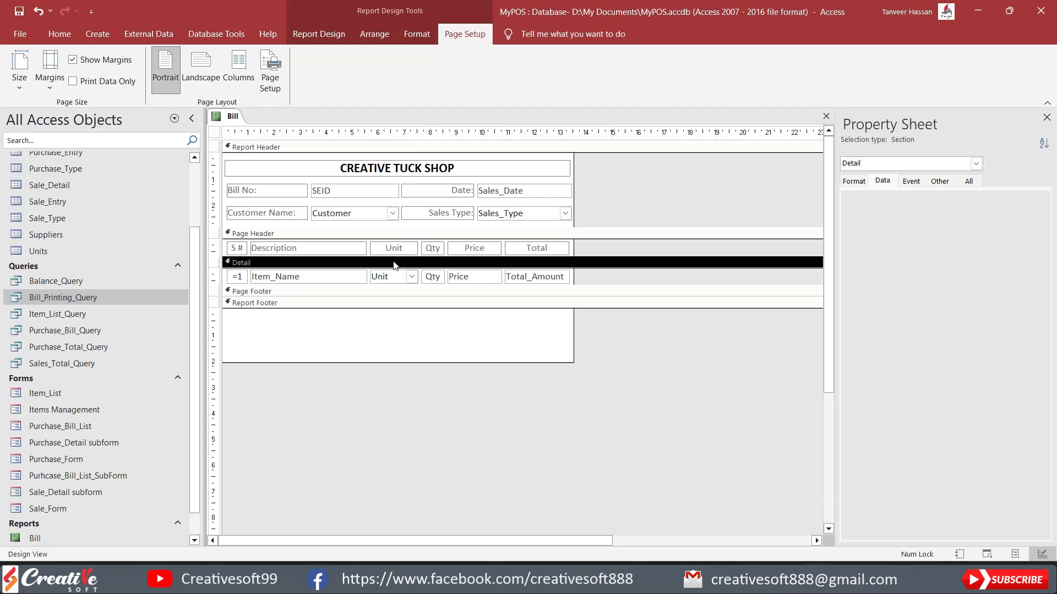
{"action": "left_click", "coordinate": [417, 34]}
{"action": "left_click", "coordinate": [457, 84]}
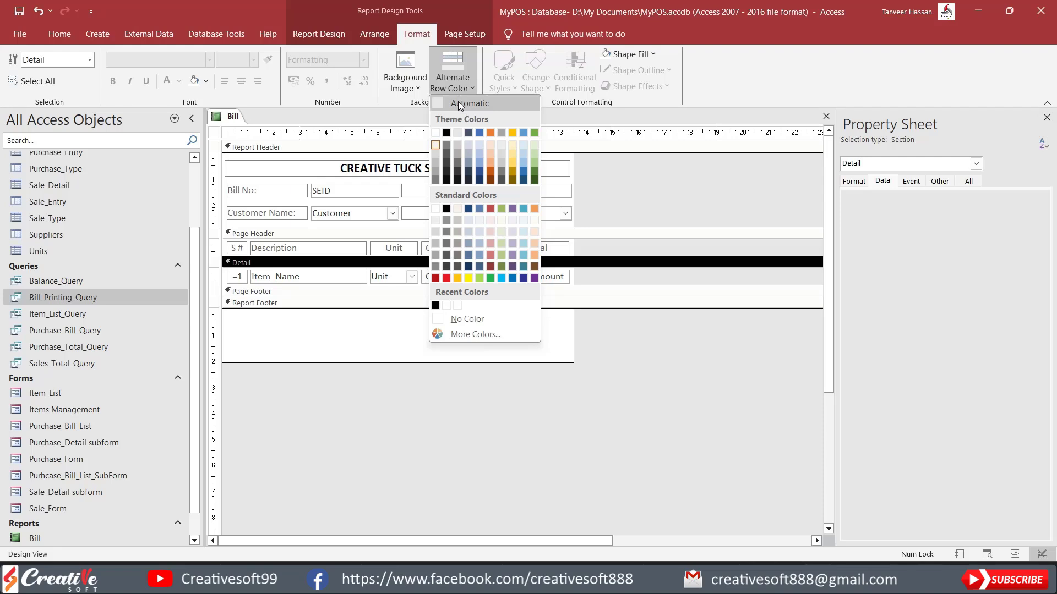
{"action": "left_click", "coordinate": [460, 321]}
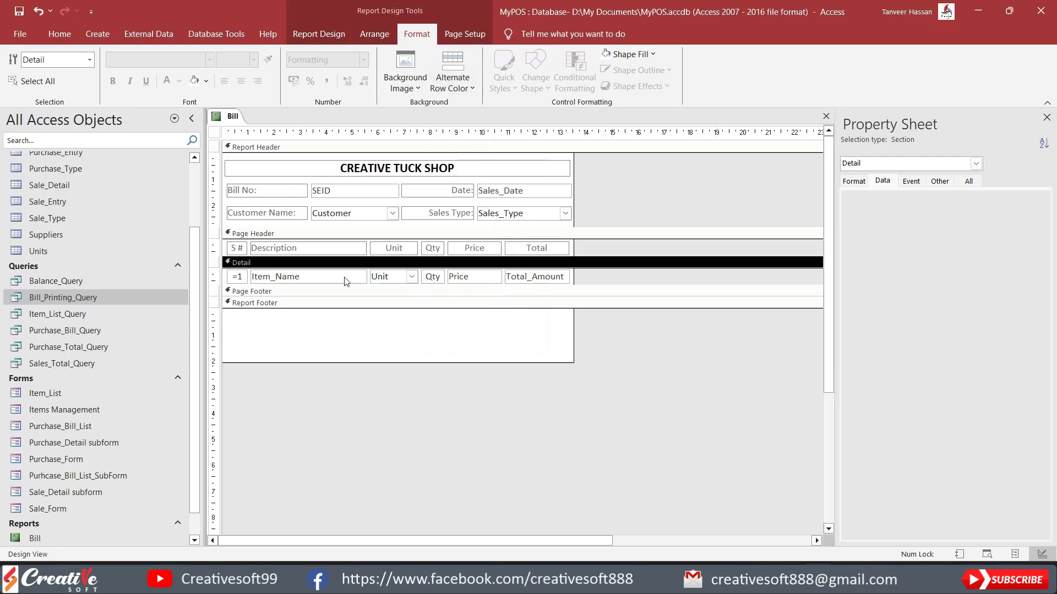
{"action": "left_click", "coordinate": [319, 34]}
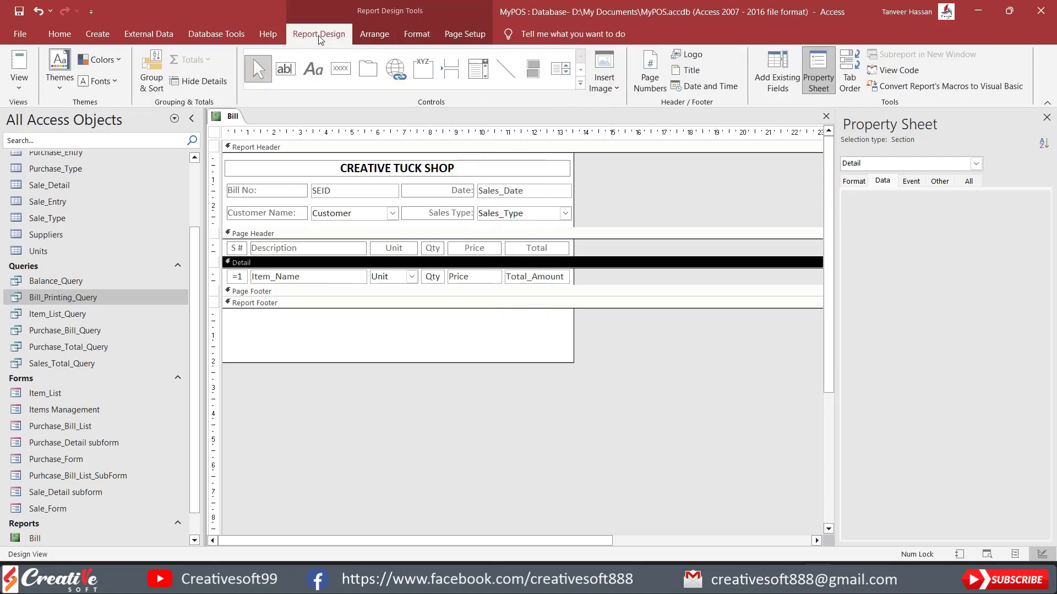
{"action": "left_click", "coordinate": [20, 82]}
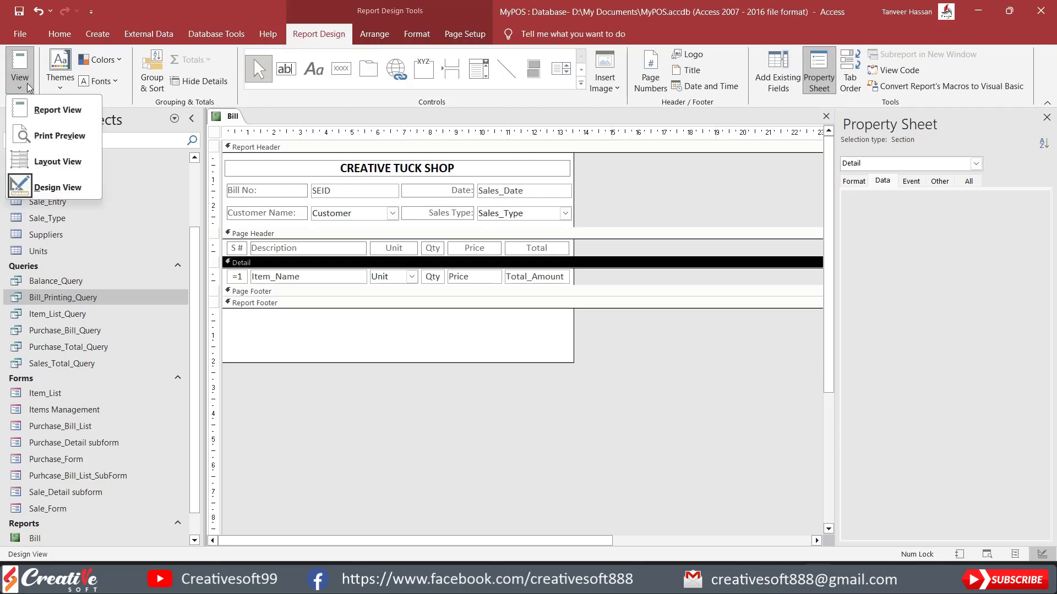
{"action": "left_click", "coordinate": [39, 160]}
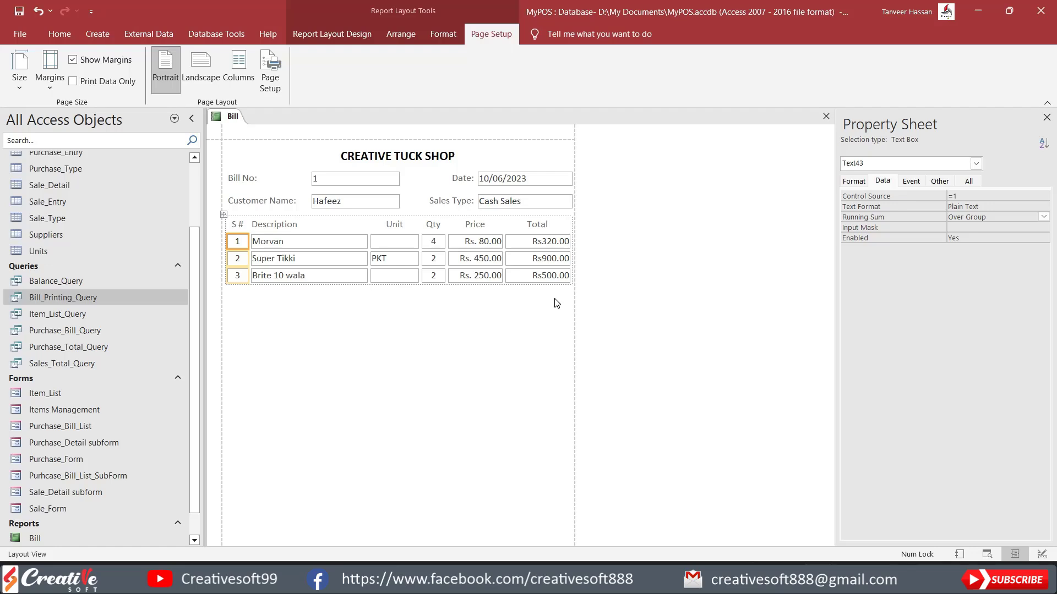
Step: Return to Design View and enlarge the Report Footer section to about 2.8 cm high
{"action": "left_click", "coordinate": [333, 34]}
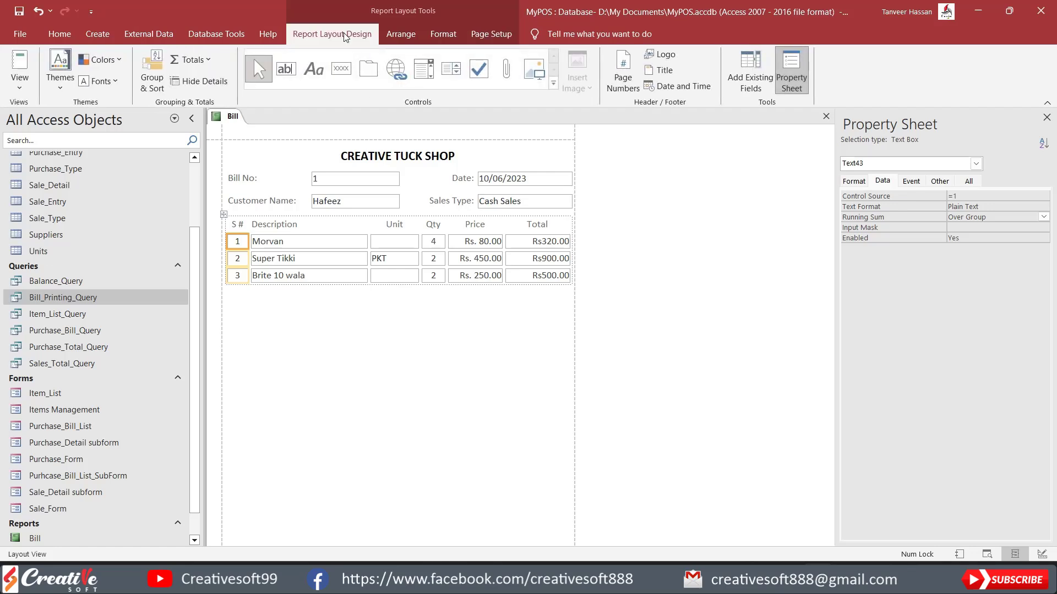
{"action": "left_click", "coordinate": [32, 80]}
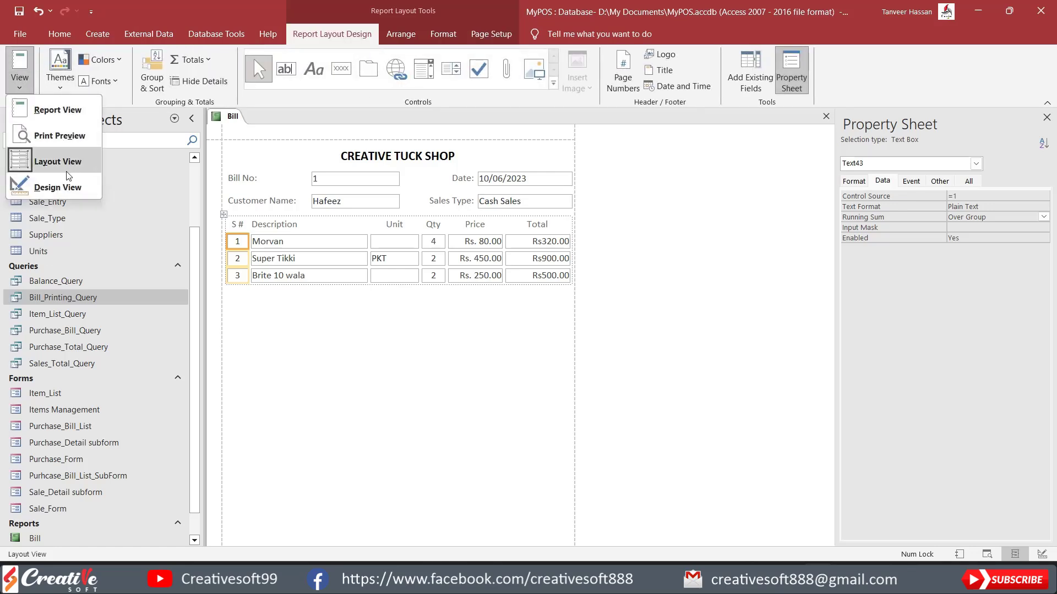
{"action": "left_click", "coordinate": [50, 185]}
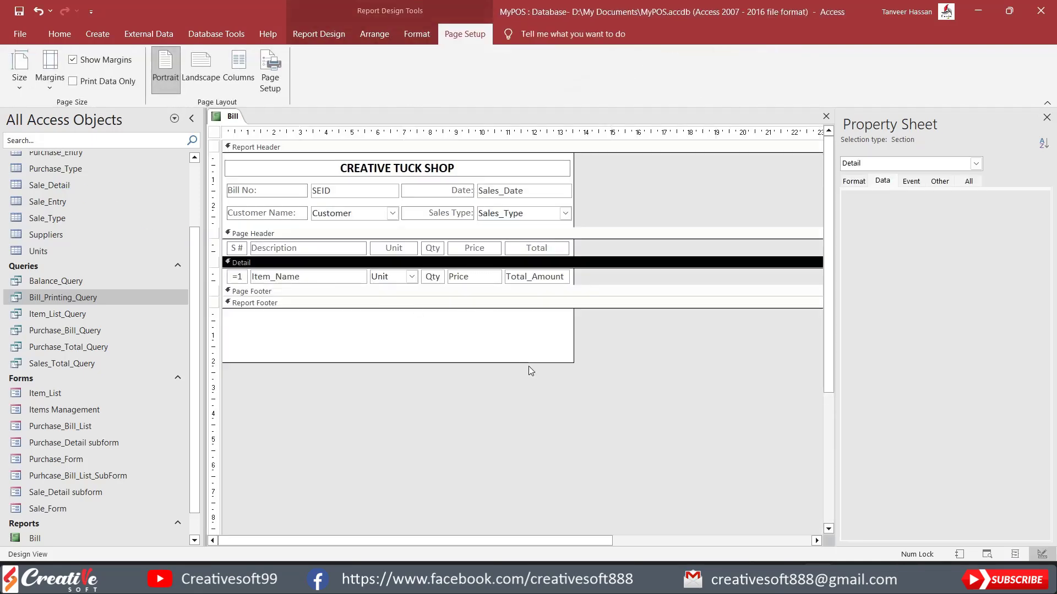
{"action": "left_click_drag", "start_coordinate": [528, 364], "coordinate": [530, 383]}
Step: Add the existing fields Total_Bill, Discount, Final_Amount, Cash_Paid and Balance to the Report Footer, beneath the Price and Total columns
{"action": "left_click", "coordinate": [318, 34]}
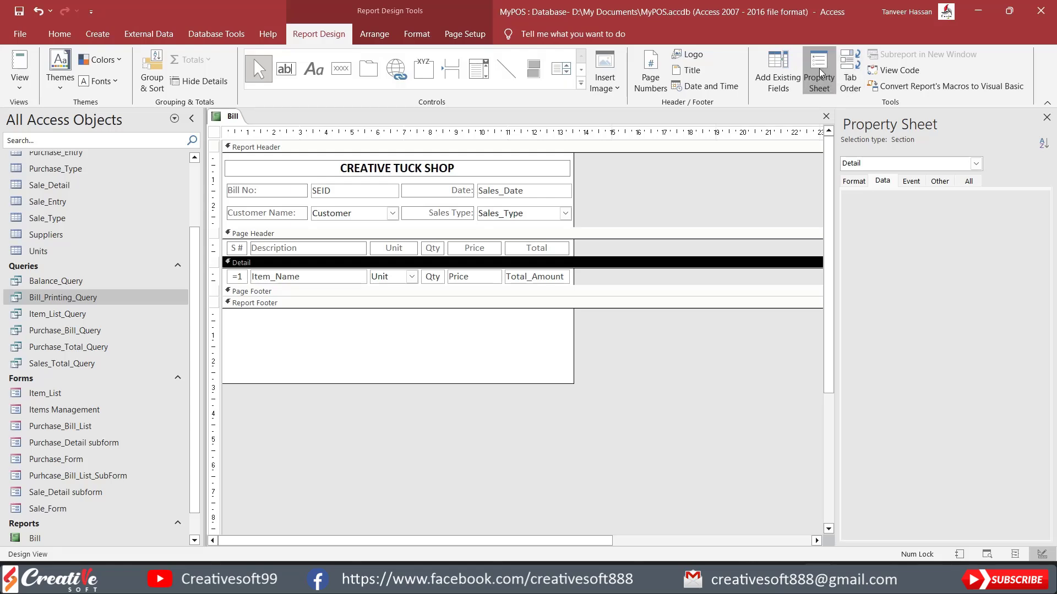
{"action": "left_click", "coordinate": [776, 74]}
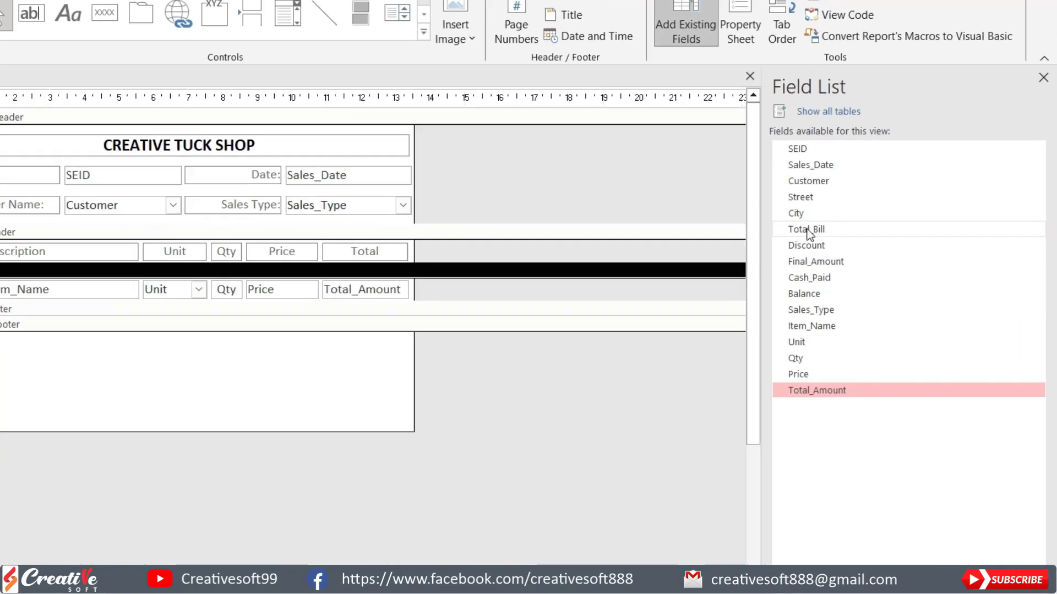
{"action": "left_click", "coordinate": [868, 232]}
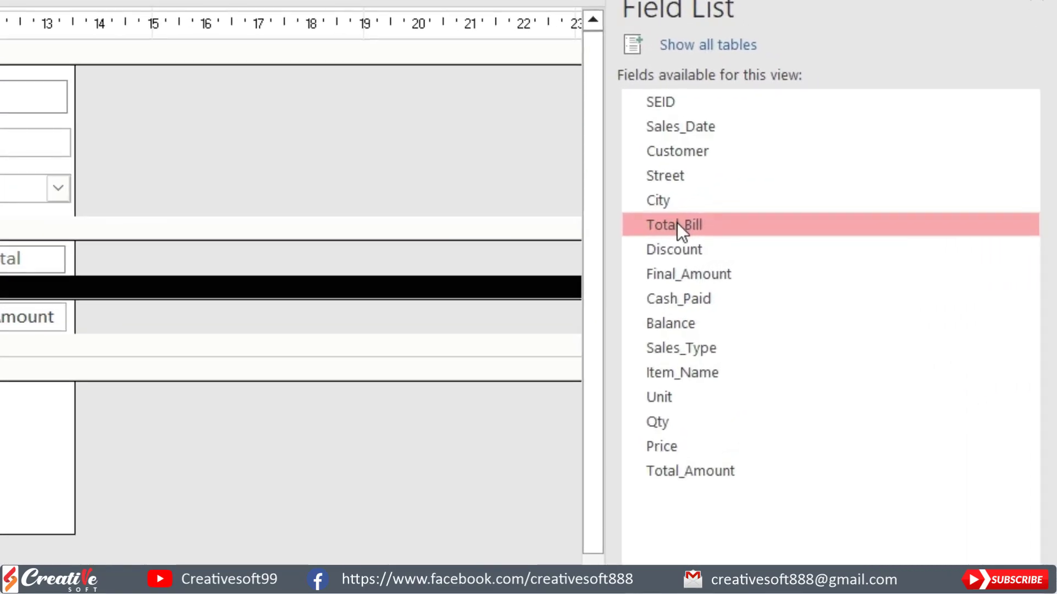
{"action": "left_click", "coordinate": [678, 258], "text": "ctrl"}
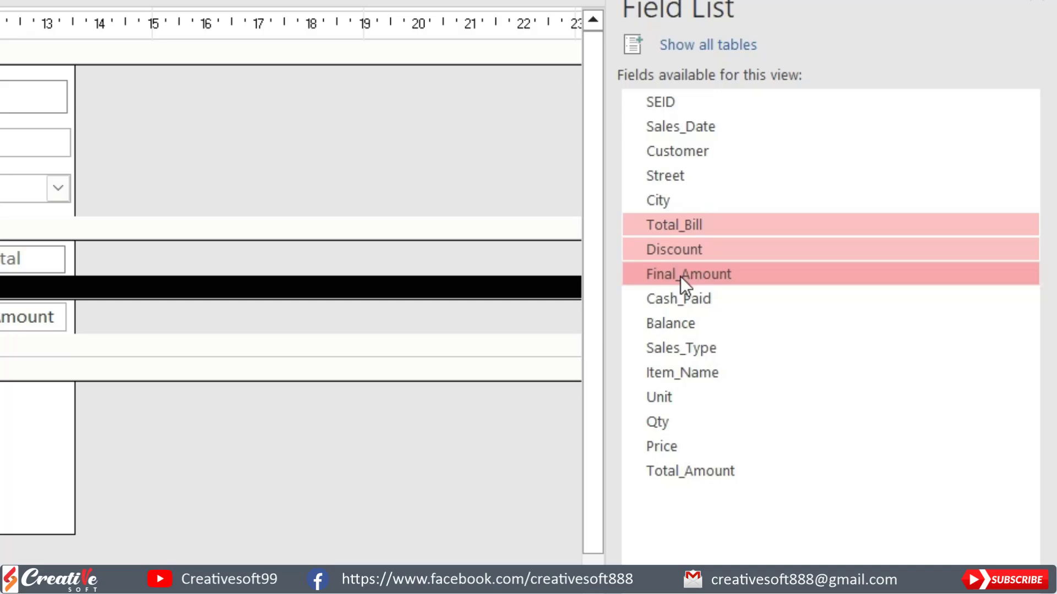
{"action": "left_click", "coordinate": [679, 299], "text": "ctrl"}
{"action": "left_click", "coordinate": [686, 323], "text": "ctrl"}
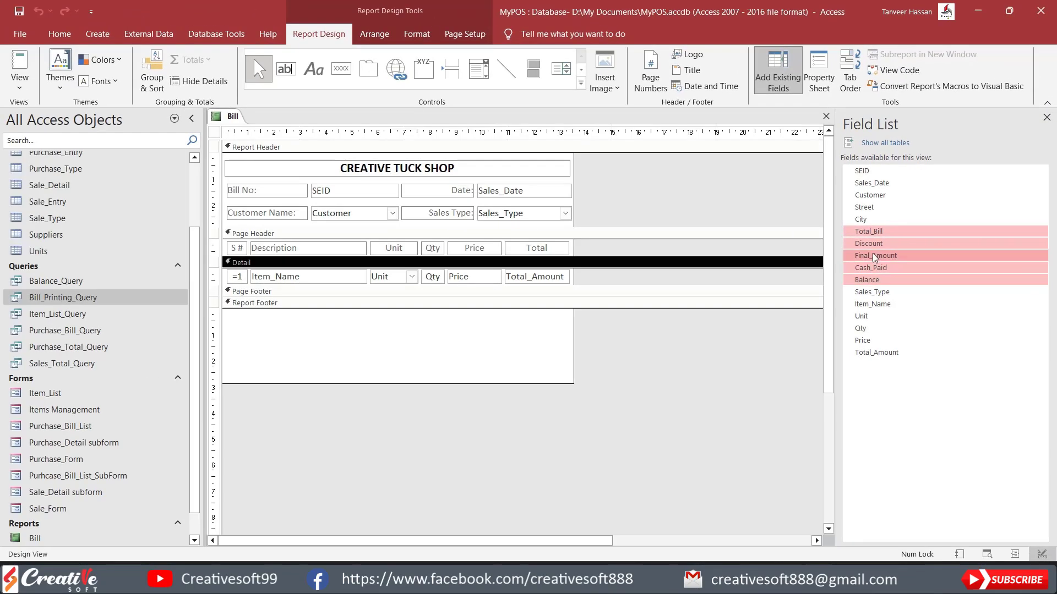
{"action": "left_click_drag", "start_coordinate": [875, 257], "coordinate": [490, 313]}
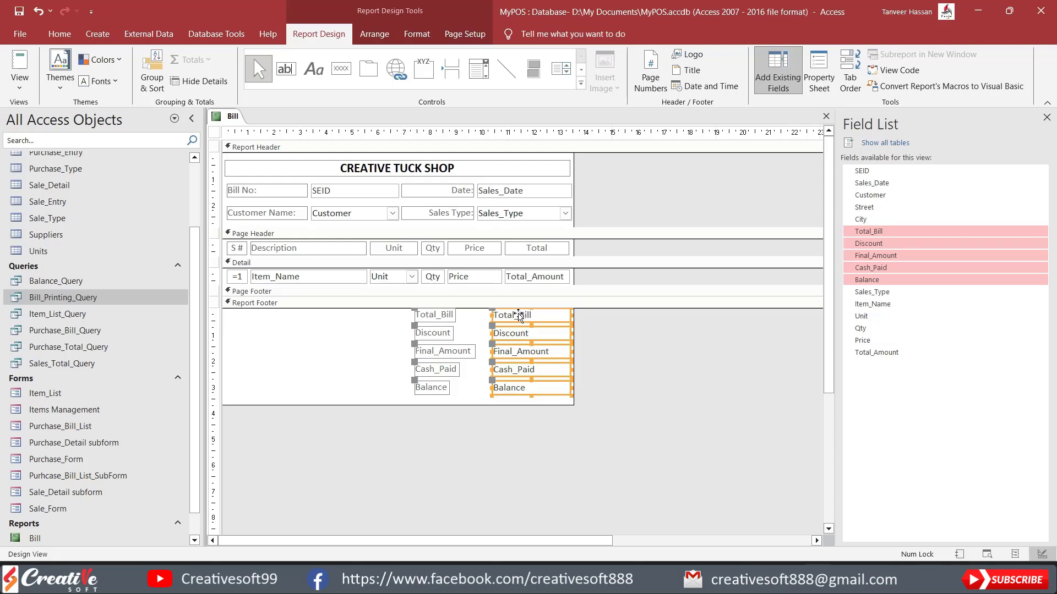
Step: Widen the Total_Bill label up to its text box and size all five footer labels to the widest one
{"action": "left_click", "coordinate": [432, 314]}
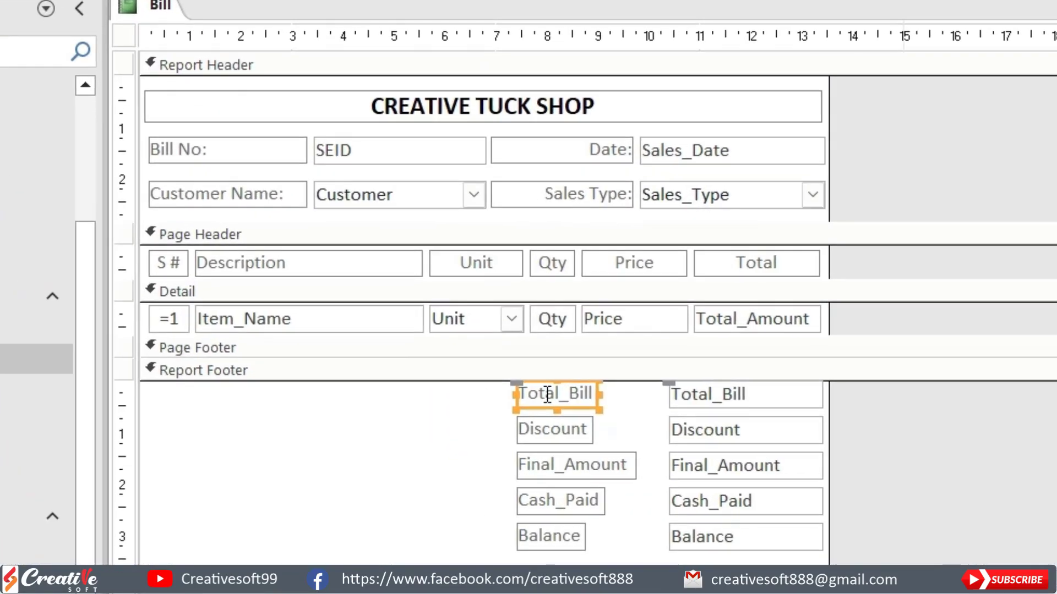
{"action": "left_click_drag", "start_coordinate": [600, 394], "coordinate": [665, 397]}
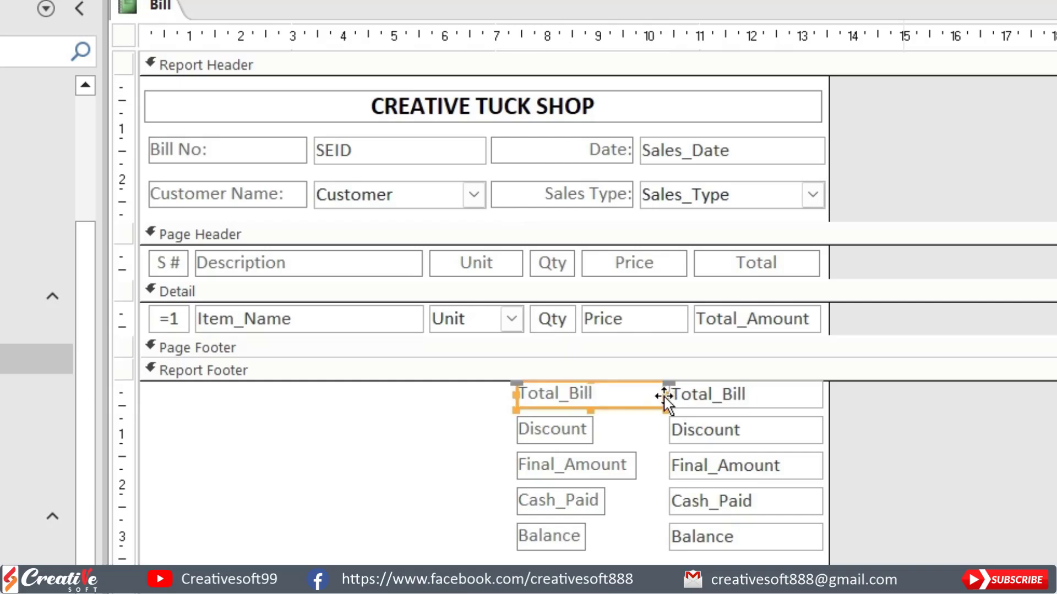
{"action": "left_click", "coordinate": [553, 432], "text": "shift"}
{"action": "left_click", "coordinate": [572, 468], "text": "shift"}
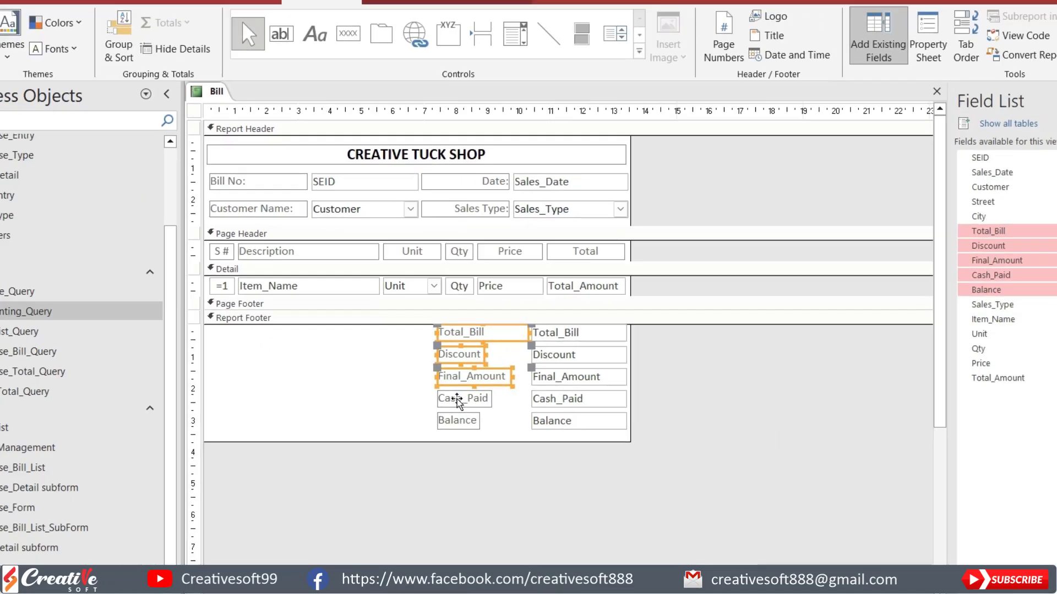
{"action": "left_click", "coordinate": [562, 501], "text": "shift"}
{"action": "left_click", "coordinate": [552, 541], "text": "shift"}
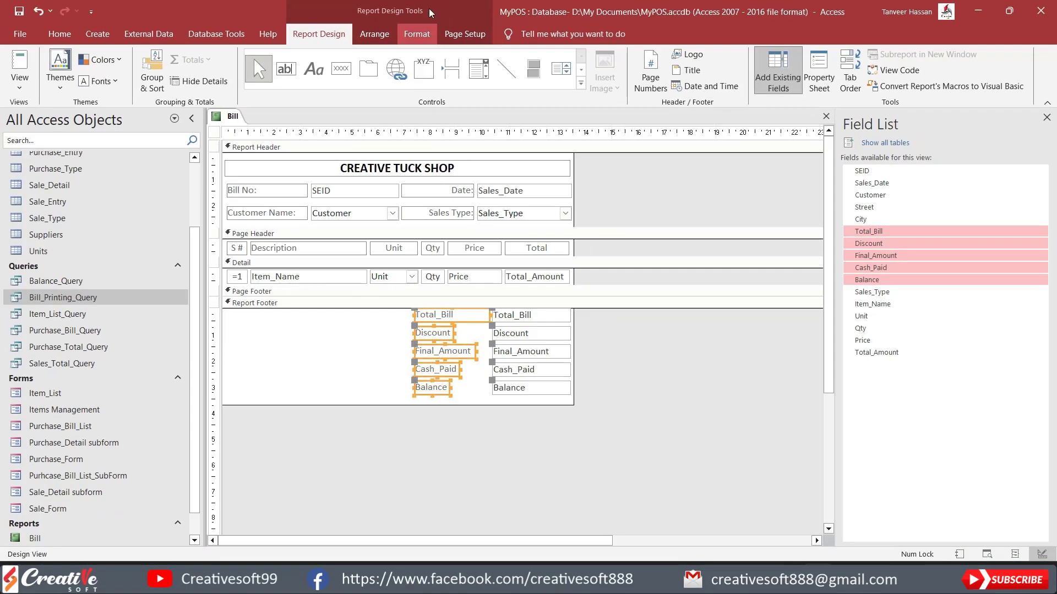
{"action": "left_click", "coordinate": [375, 34]}
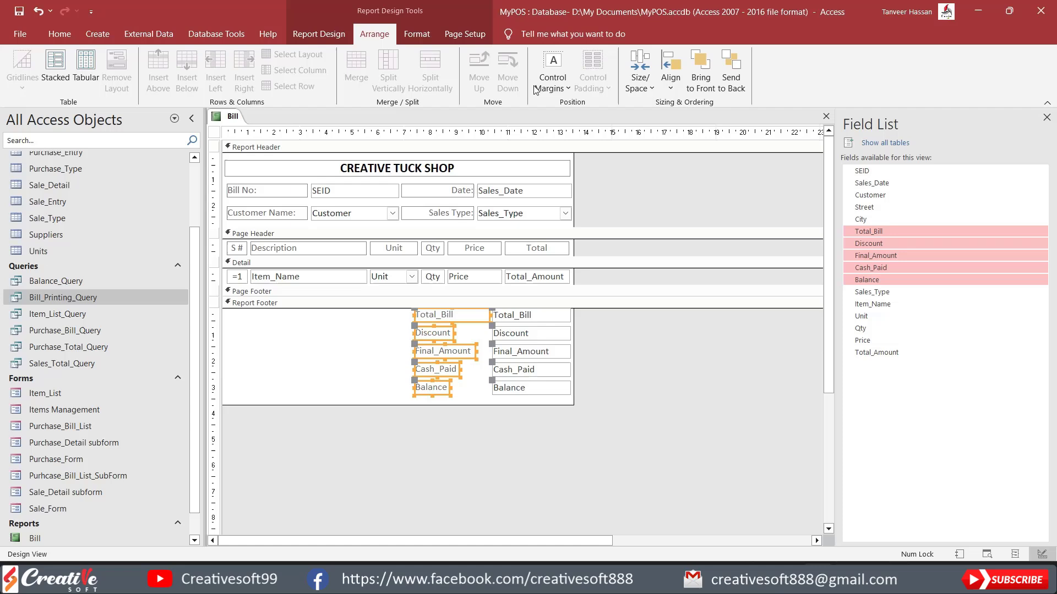
{"action": "left_click", "coordinate": [639, 82]}
{"action": "left_click", "coordinate": [673, 188]}
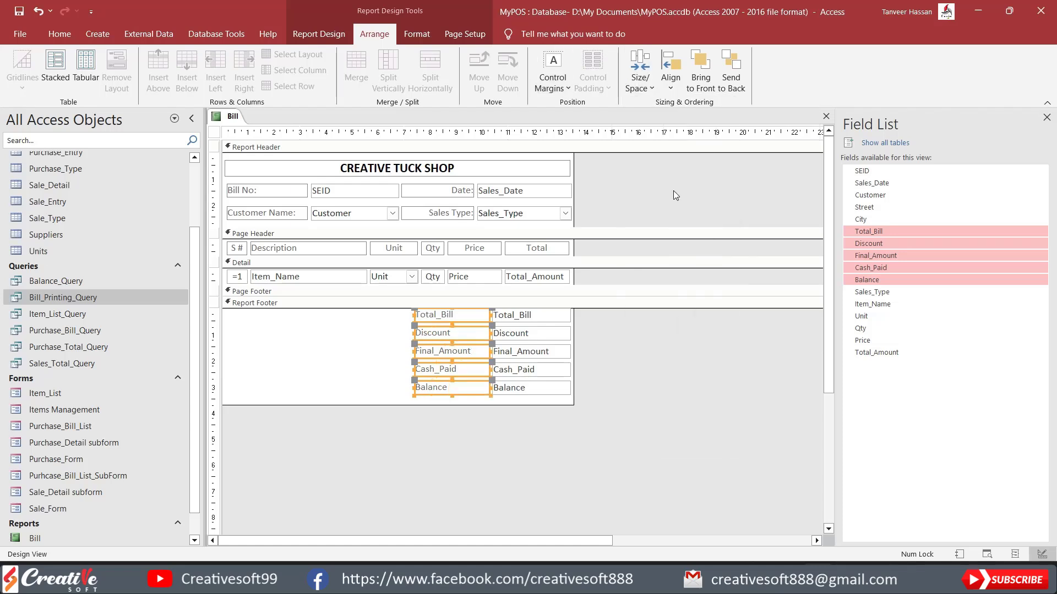
{"action": "left_click", "coordinate": [618, 351]}
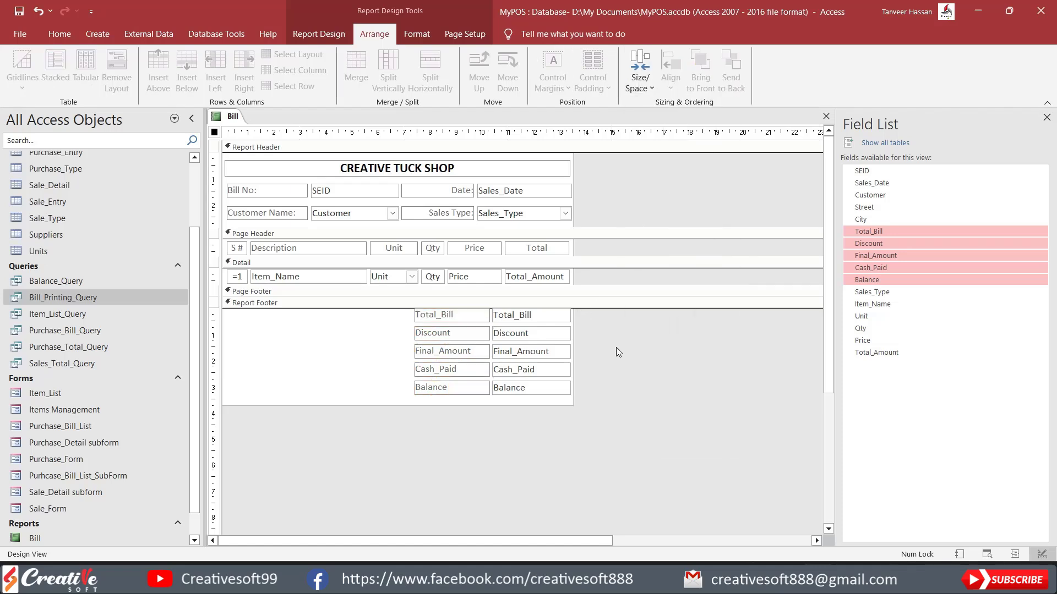
Step: Right-align the text of the five footer text boxes from Total_Bill to Balance
{"action": "left_click", "coordinate": [529, 315]}
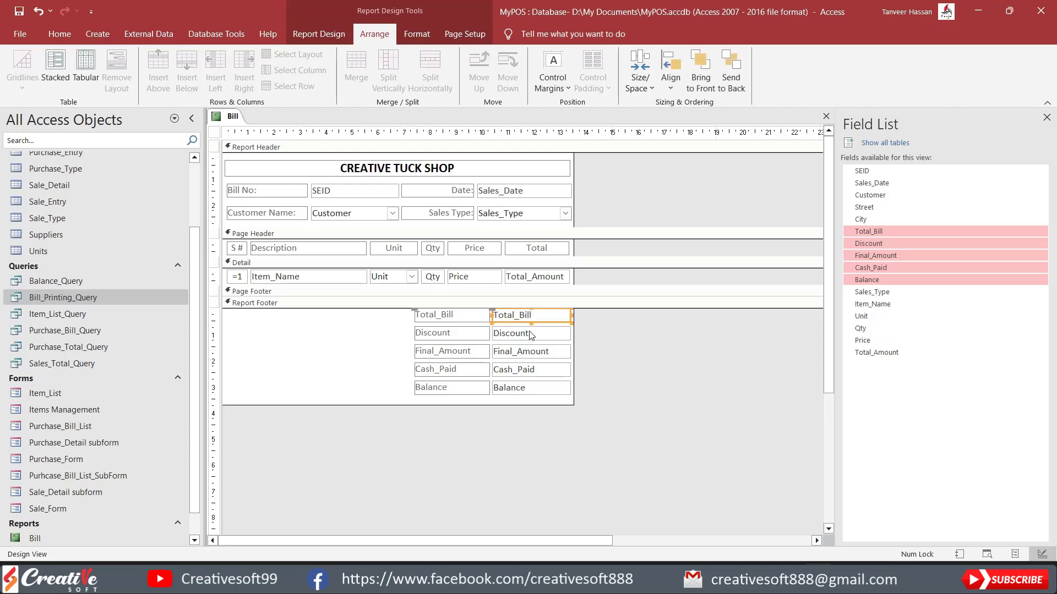
{"action": "left_click", "coordinate": [529, 335], "text": "shift"}
{"action": "left_click", "coordinate": [528, 352], "text": "shift"}
{"action": "left_click", "coordinate": [526, 372], "text": "shift"}
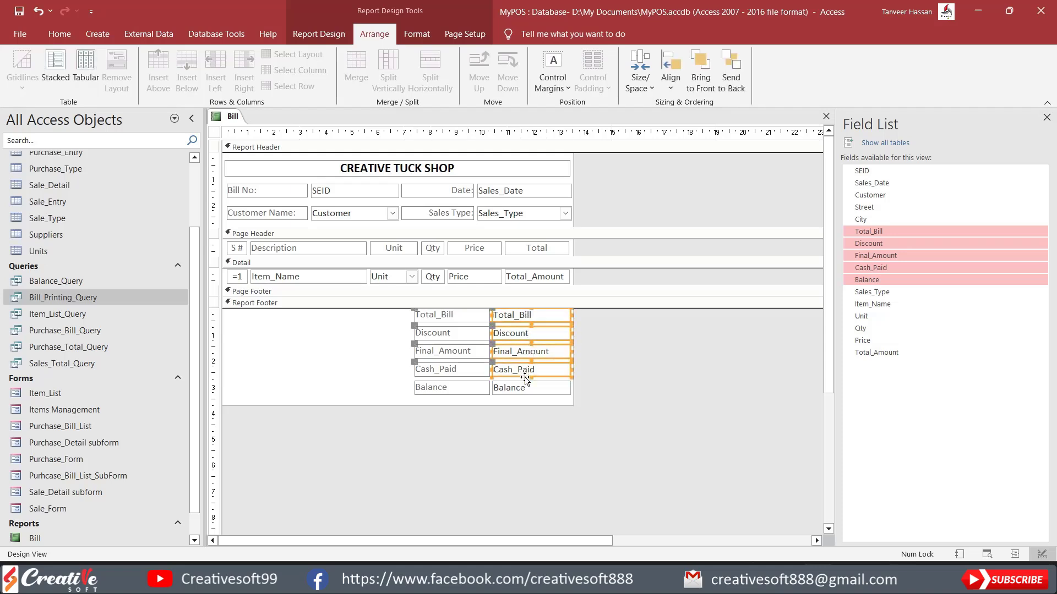
{"action": "left_click", "coordinate": [525, 391], "text": "shift"}
{"action": "left_click", "coordinate": [416, 33]}
{"action": "left_click", "coordinate": [257, 81]}
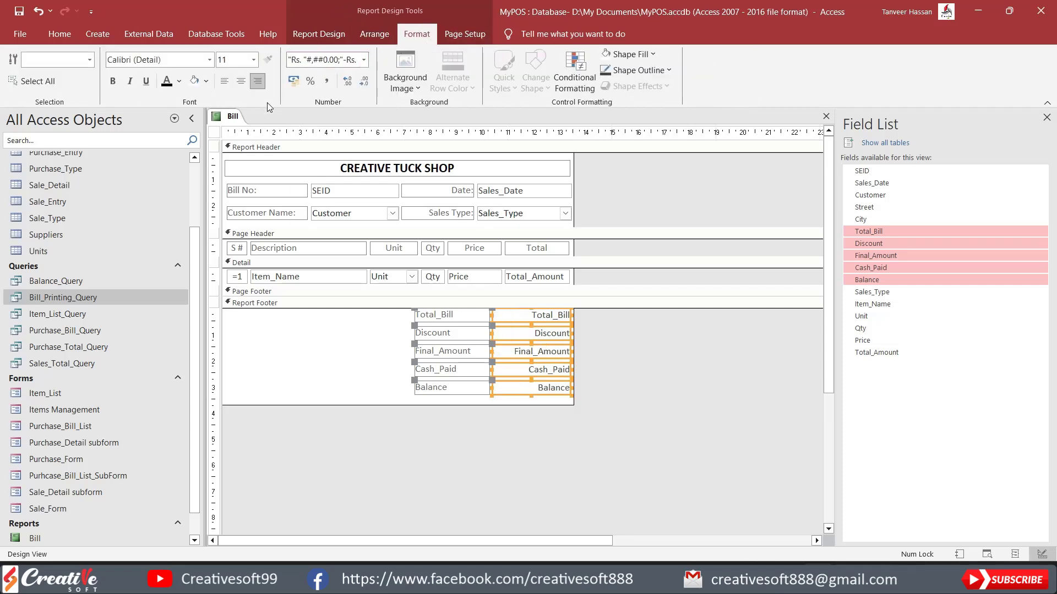
{"action": "left_click", "coordinate": [637, 371]}
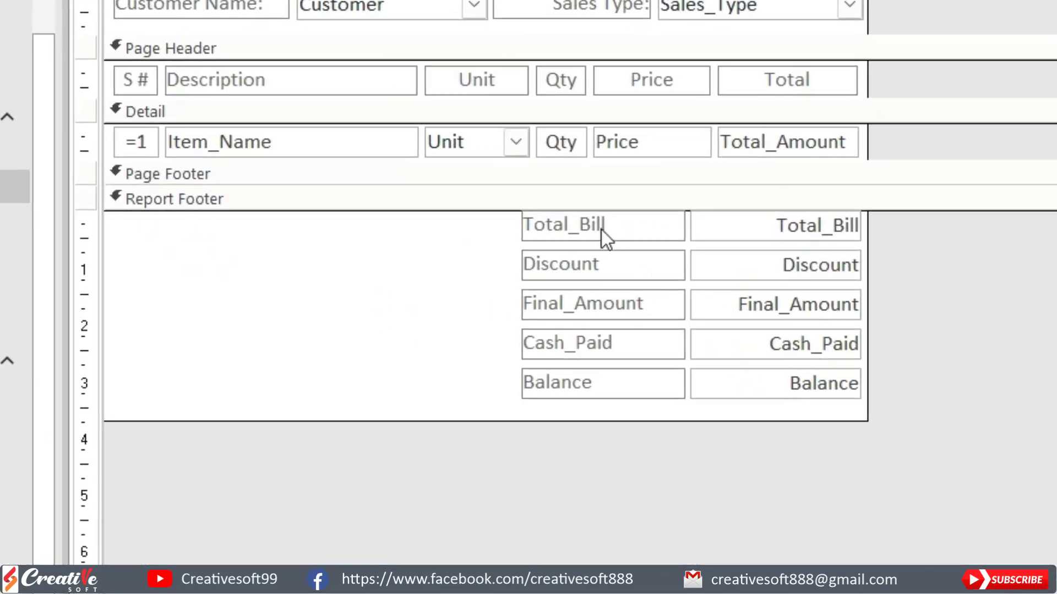
Step: Right-align the five footer labels and trim the Report Footer's height slightly below the Balance row
{"action": "left_click", "coordinate": [600, 230]}
{"action": "left_click", "coordinate": [596, 267], "text": "shift"}
{"action": "left_click", "coordinate": [593, 305], "text": "shift"}
{"action": "left_click", "coordinate": [591, 344], "text": "shift"}
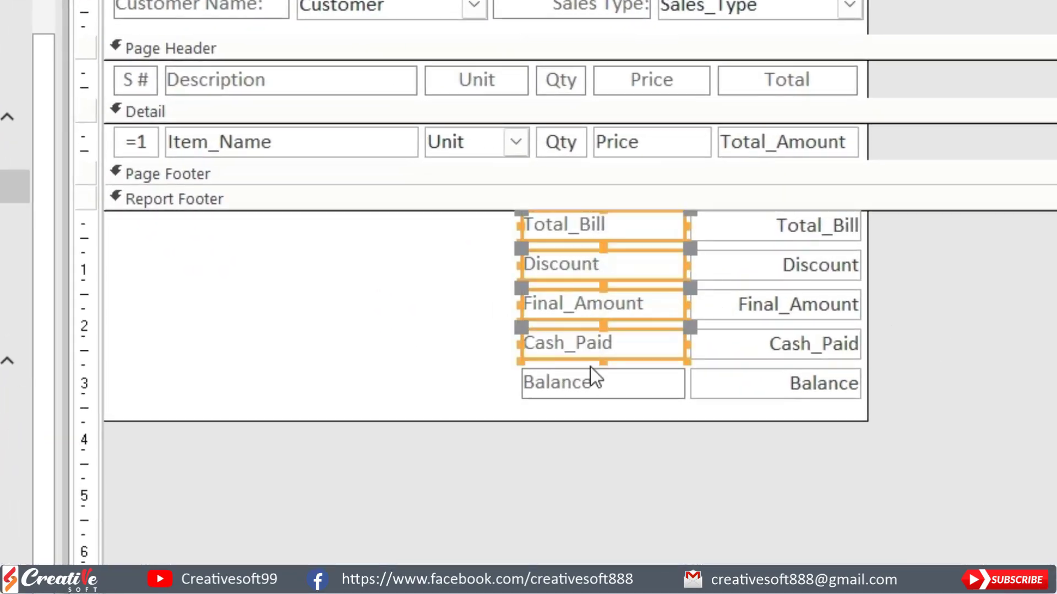
{"action": "left_click", "coordinate": [591, 380], "text": "shift"}
{"action": "left_click", "coordinate": [342, 123]}
{"action": "left_click", "coordinate": [379, 308]}
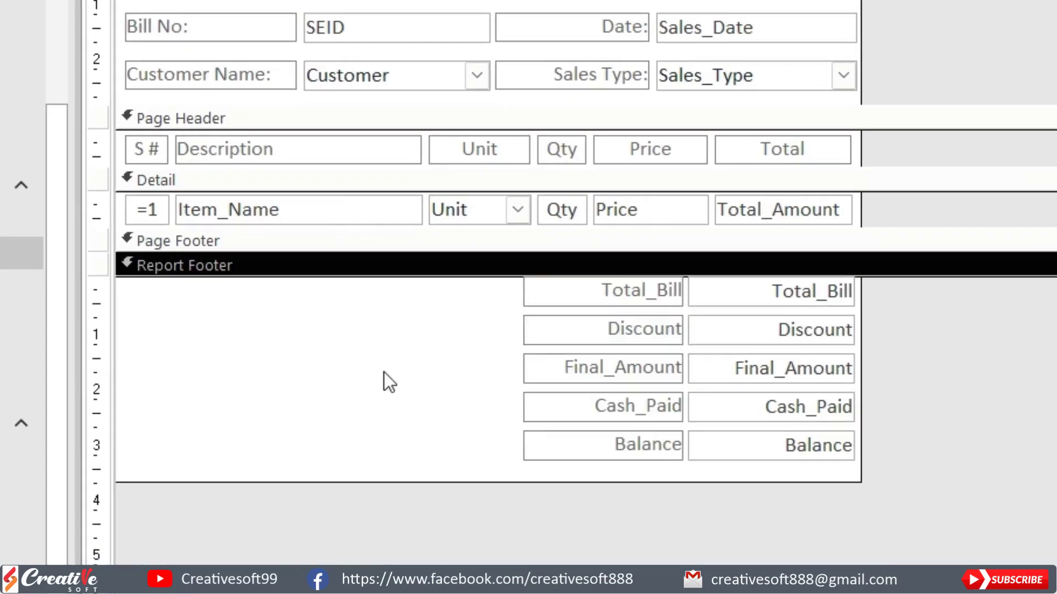
{"action": "left_click_drag", "start_coordinate": [391, 481], "coordinate": [395, 471]}
Step: Check the footer totals beneath the item table in Layout View and return to Design View
{"action": "left_click", "coordinate": [321, 34]}
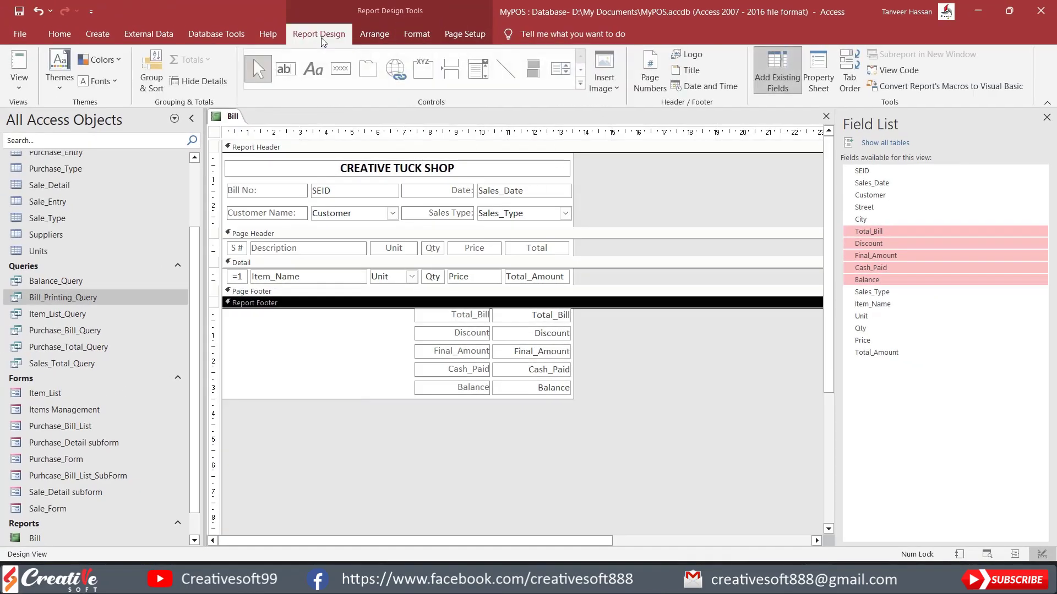
{"action": "left_click", "coordinate": [20, 82]}
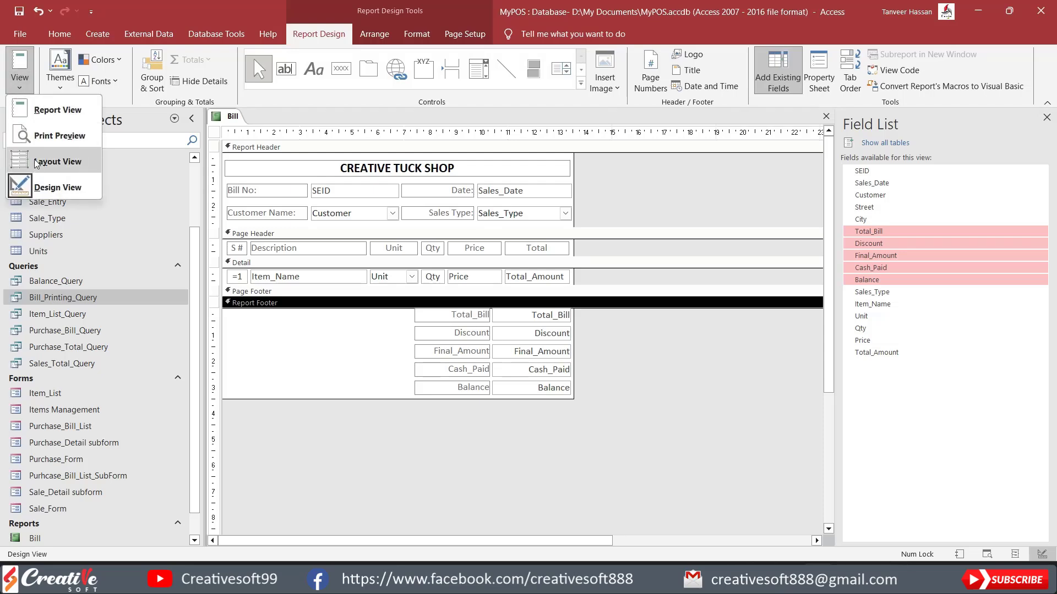
{"action": "left_click", "coordinate": [35, 161]}
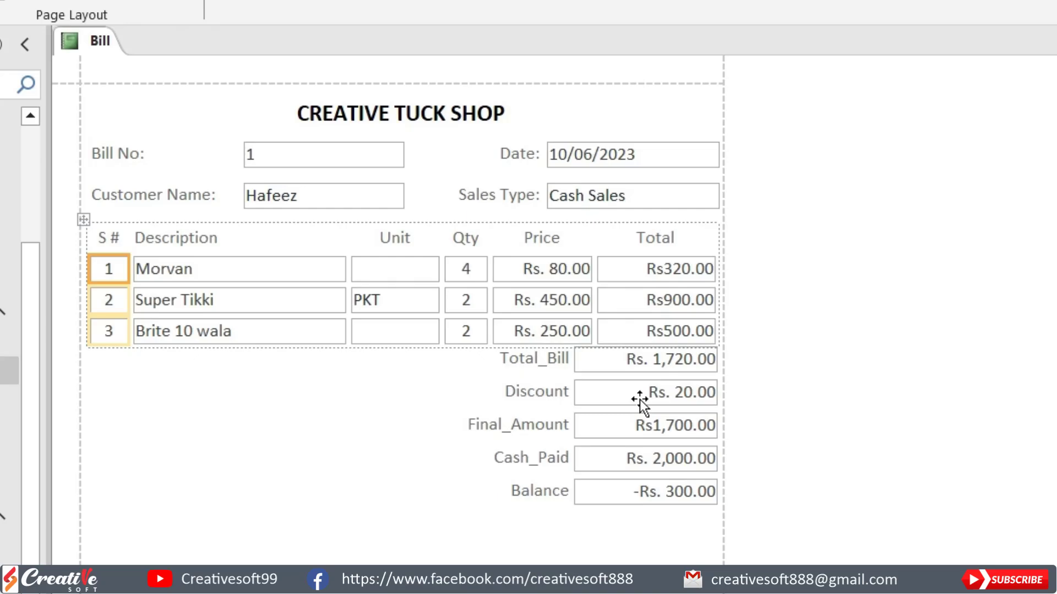
{"action": "right_click", "coordinate": [540, 94]}
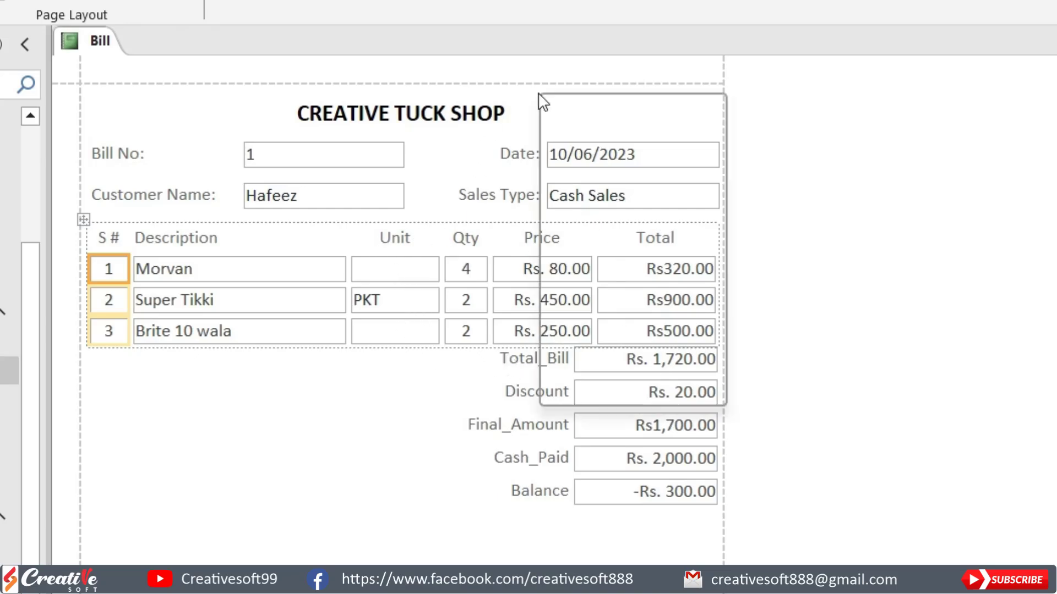
{"action": "left_click", "coordinate": [588, 172]}
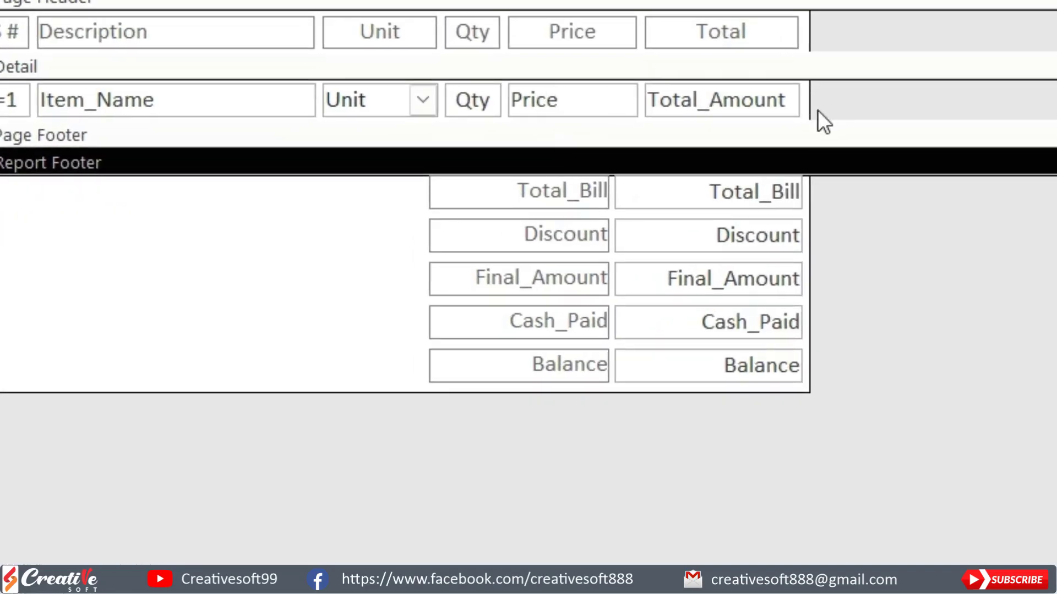
Step: Nudge all five footer labels and text boxes slightly down to leave a gap at the top of the Report Footer
{"action": "left_click_drag", "start_coordinate": [365, 182], "coordinate": [835, 403]}
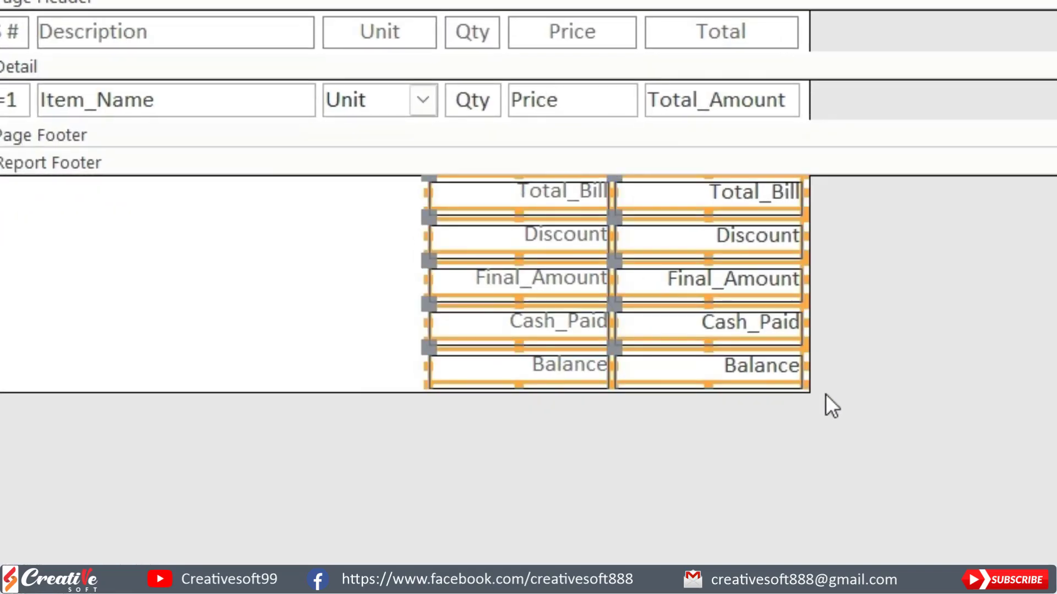
{"action": "key", "text": "Down"}
{"action": "left_click", "coordinate": [825, 394]}
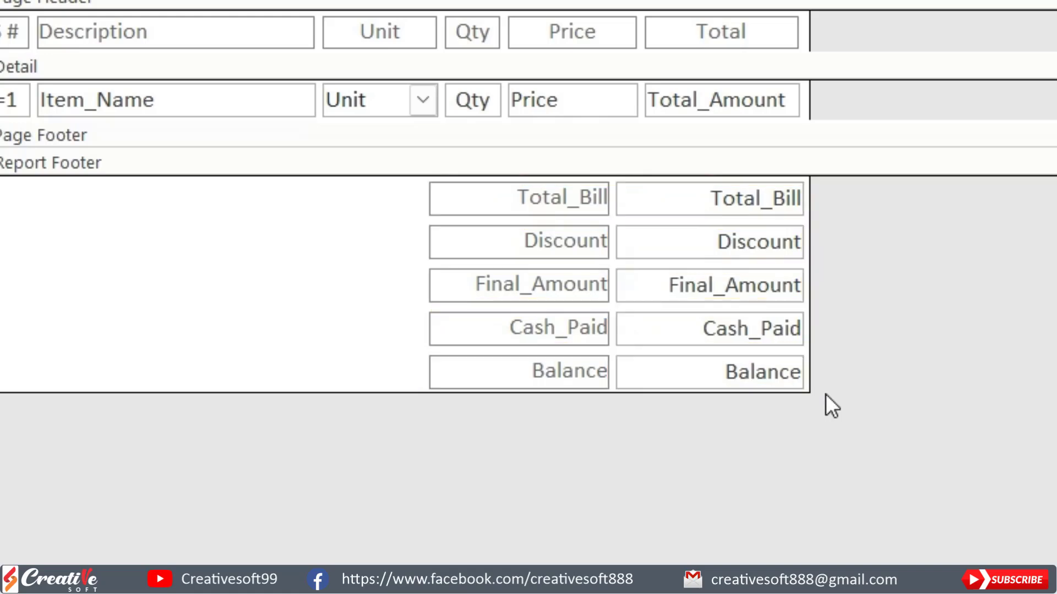
Step: Nudge the Discount and Final_Amount rows up, each with its label, to sit close beneath the row above
{"action": "left_click", "coordinate": [590, 240]}
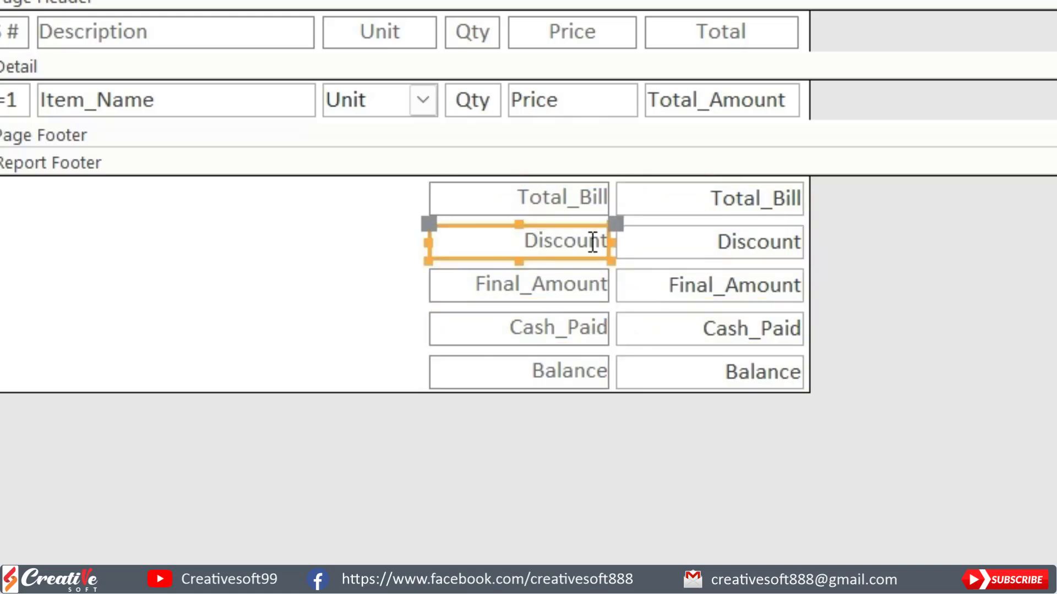
{"action": "left_click", "coordinate": [695, 240], "text": "shift"}
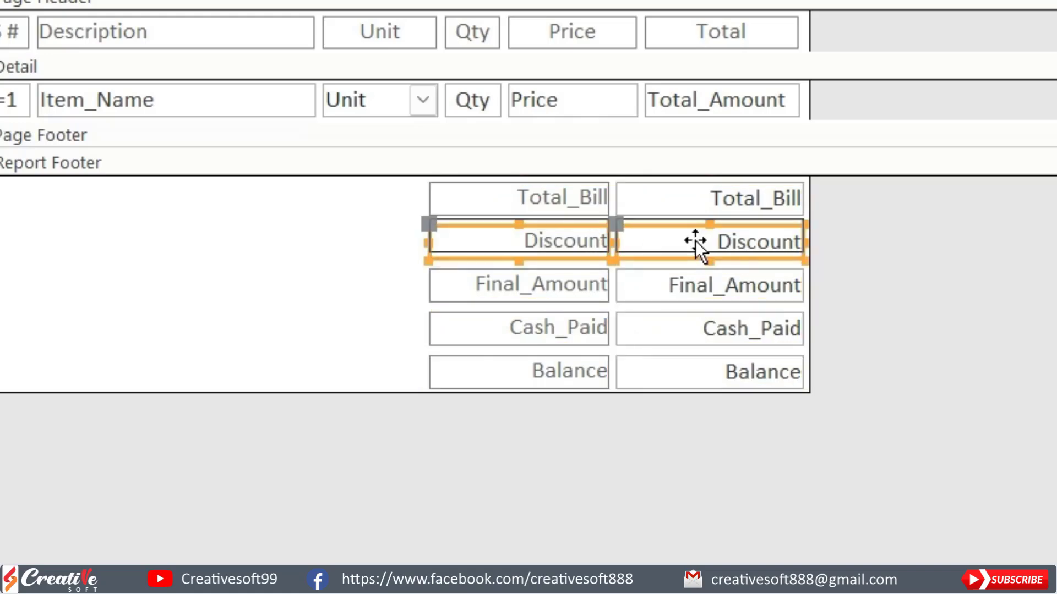
{"action": "key", "text": "Up"}
{"action": "key", "text": "Up"}
{"action": "key", "text": "Down"}
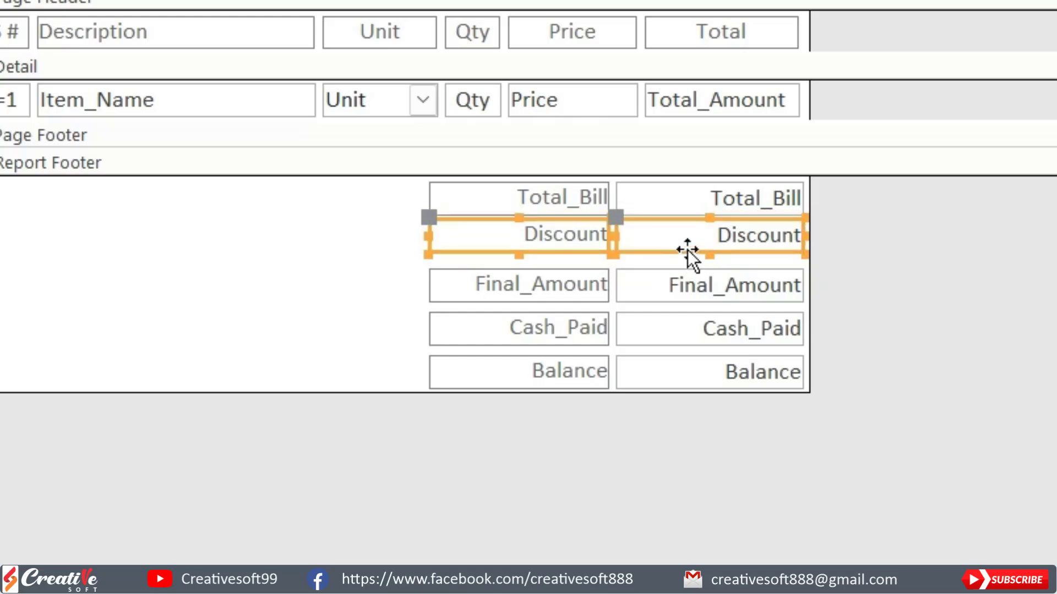
{"action": "left_click", "coordinate": [544, 279]}
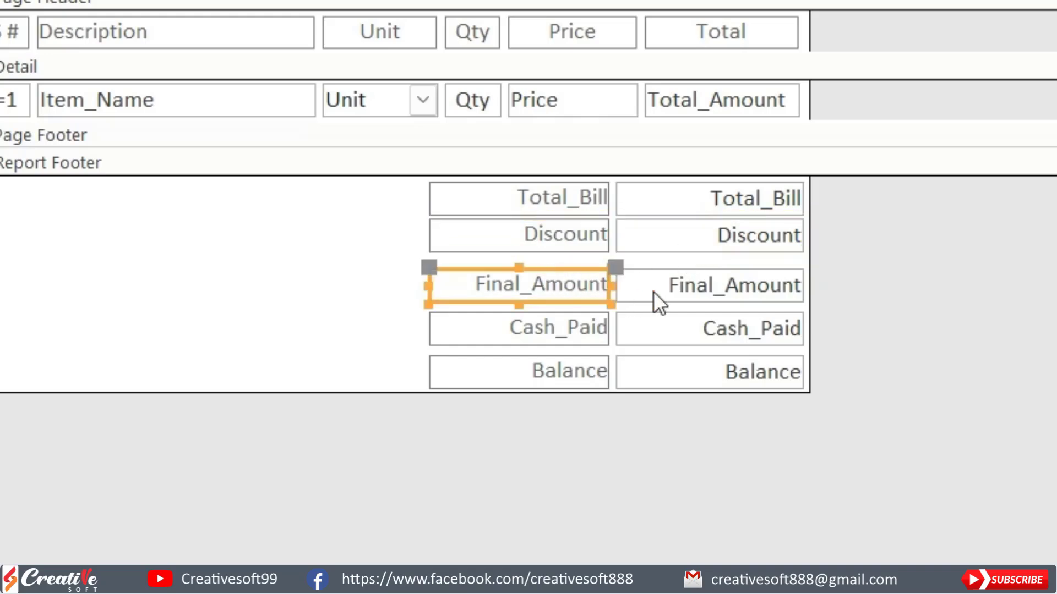
{"action": "left_click", "coordinate": [732, 287], "text": "shift"}
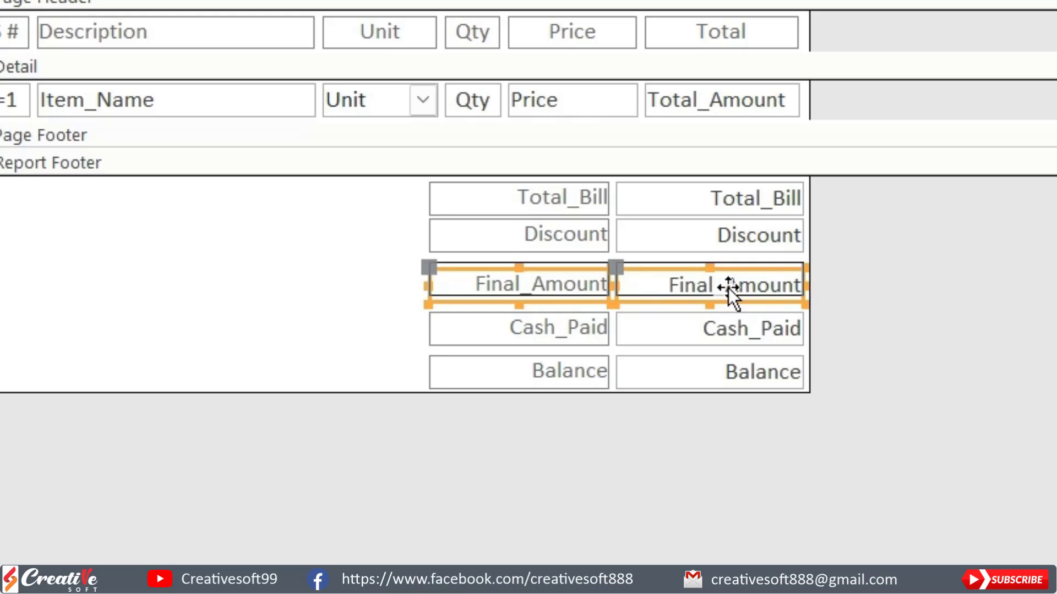
{"action": "key", "text": "Up"}
{"action": "key", "text": "Up"}
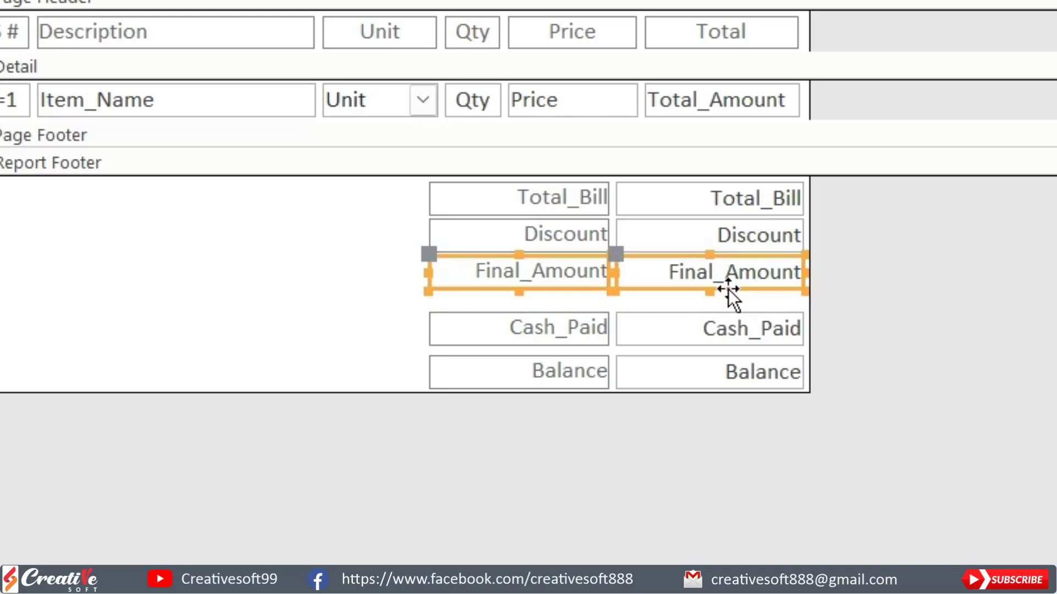
Step: Nudge the Cash_Paid and Balance rows up with their labels to match the tight spacing of the other footer rows
{"action": "left_click", "coordinate": [537, 322]}
{"action": "left_click", "coordinate": [701, 339], "text": "shift"}
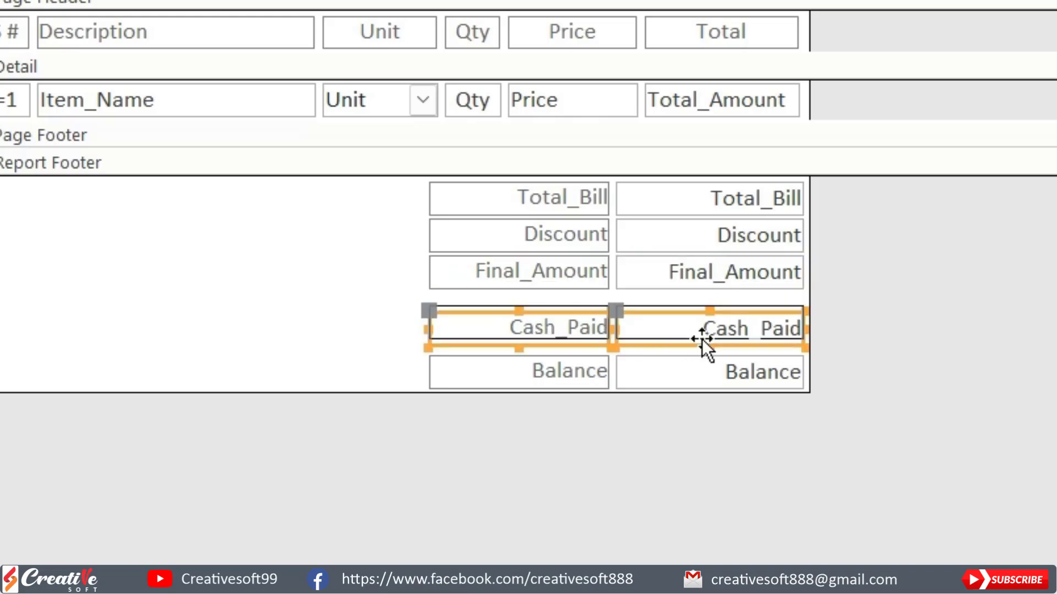
{"action": "key", "text": "Up"}
{"action": "key", "text": "Up"}
{"action": "key", "text": "Up"}
{"action": "left_click", "coordinate": [516, 368]}
{"action": "left_click", "coordinate": [695, 368], "text": "shift"}
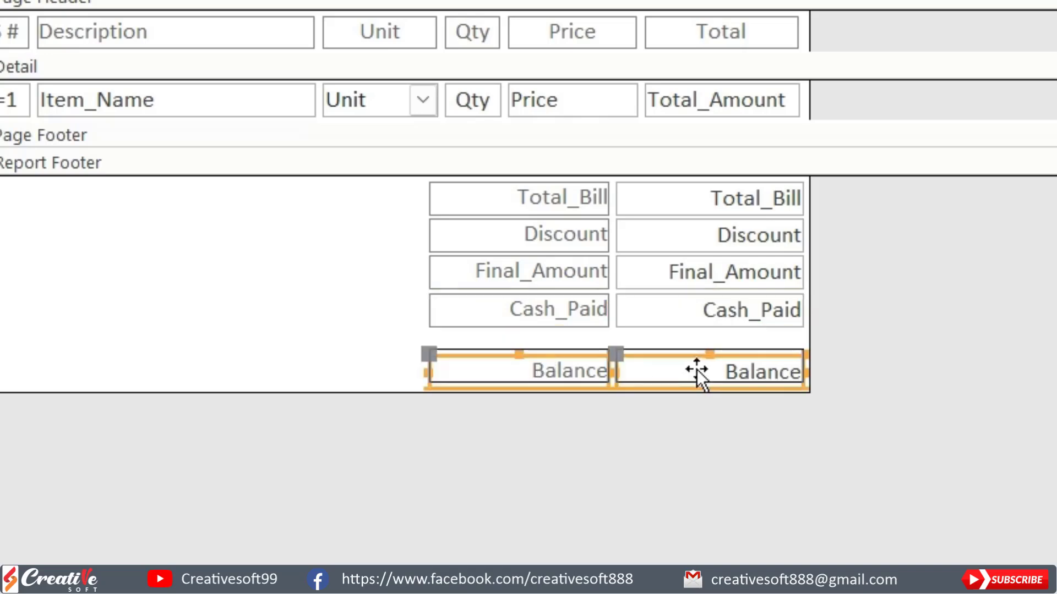
{"action": "key", "text": "Up"}
{"action": "key", "text": "Up"}
{"action": "key", "text": "Up"}
{"action": "key", "text": "Up"}
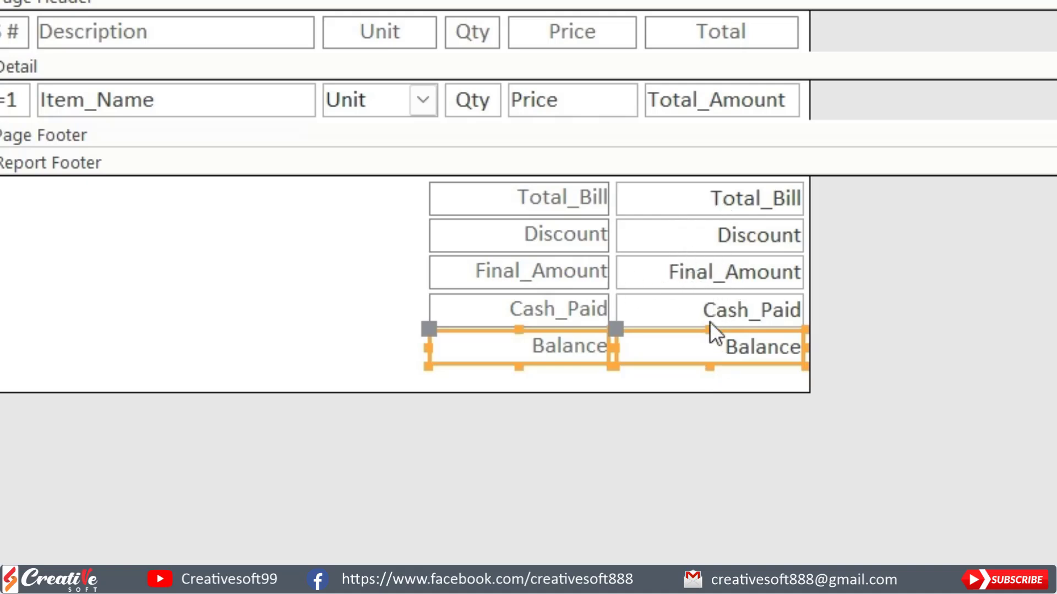
Step: Extend the Report Footer to about 4 cm tall and place a copy of the CREATIVE TUCK SHOP title label beneath the Balance row
{"action": "left_click_drag", "start_coordinate": [670, 392], "coordinate": [669, 426]}
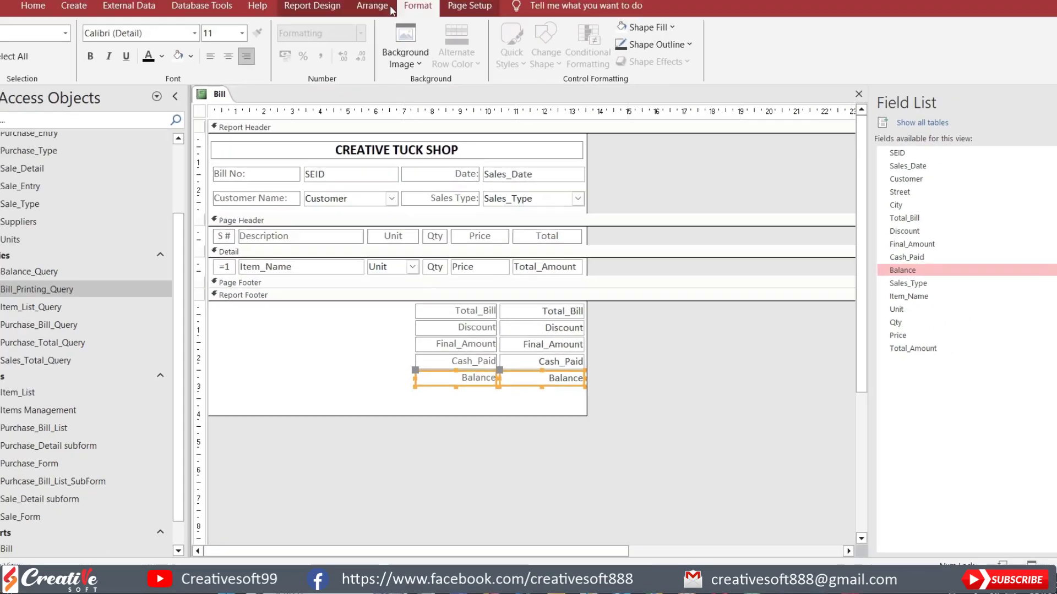
{"action": "left_click", "coordinate": [365, 35]}
{"action": "left_click", "coordinate": [325, 38]}
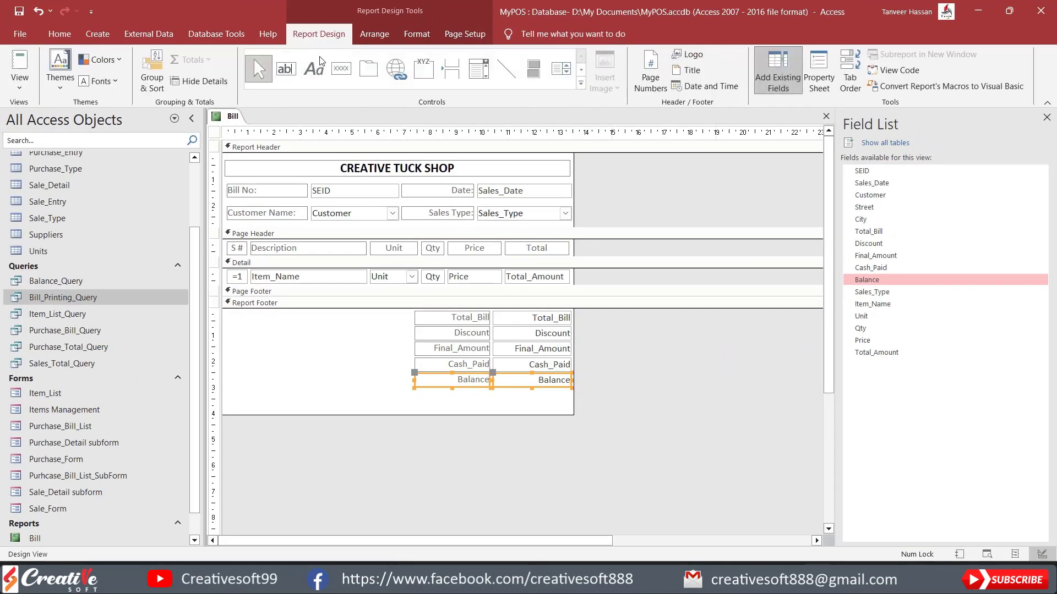
{"action": "left_click", "coordinate": [313, 68]}
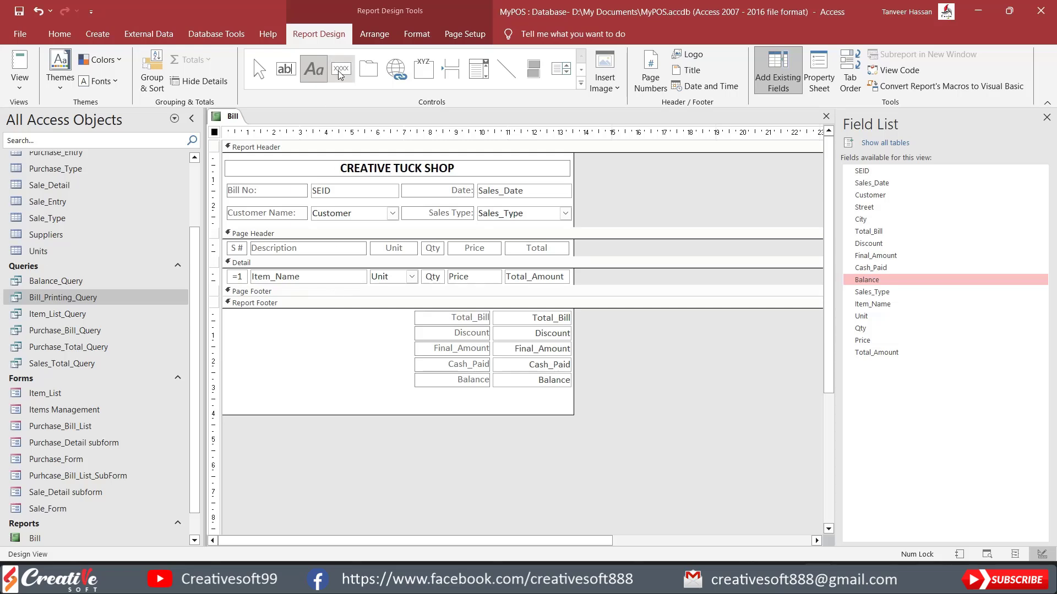
{"action": "left_click", "coordinate": [393, 167]}
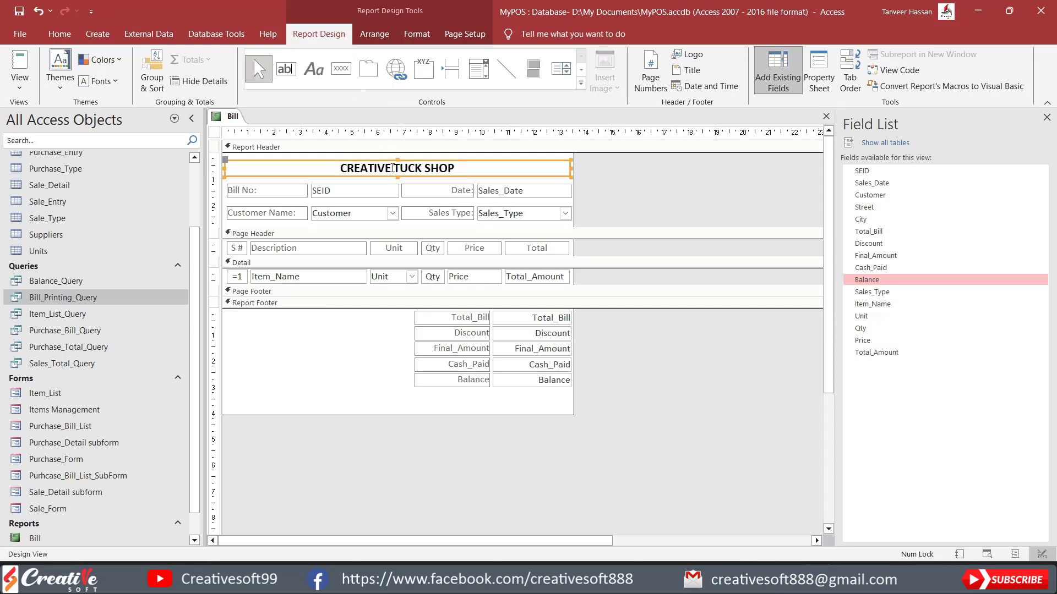
{"action": "left_click", "coordinate": [374, 301]}
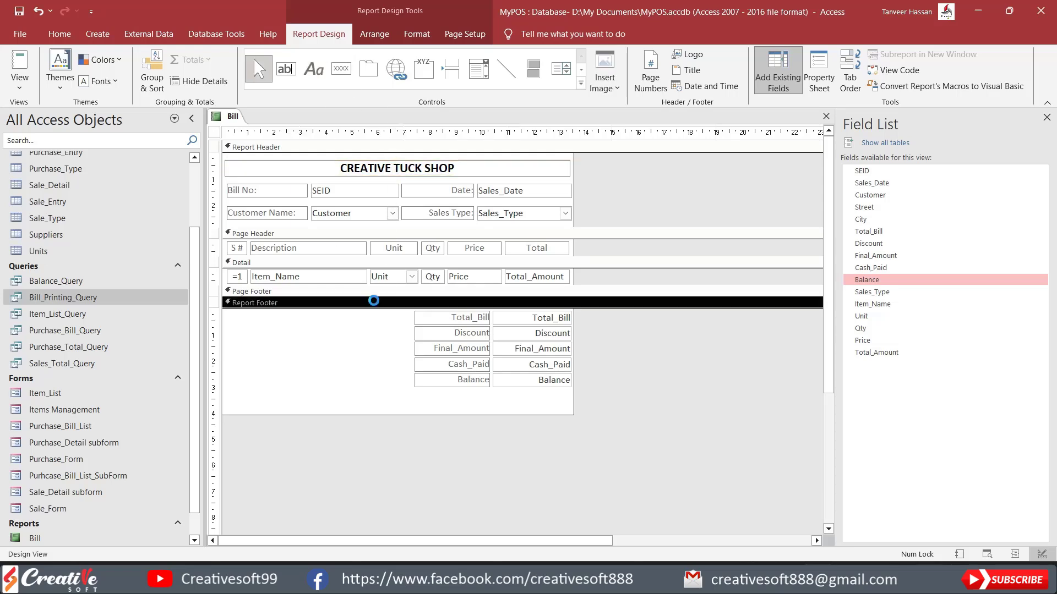
{"action": "key", "text": "ctrl+v"}
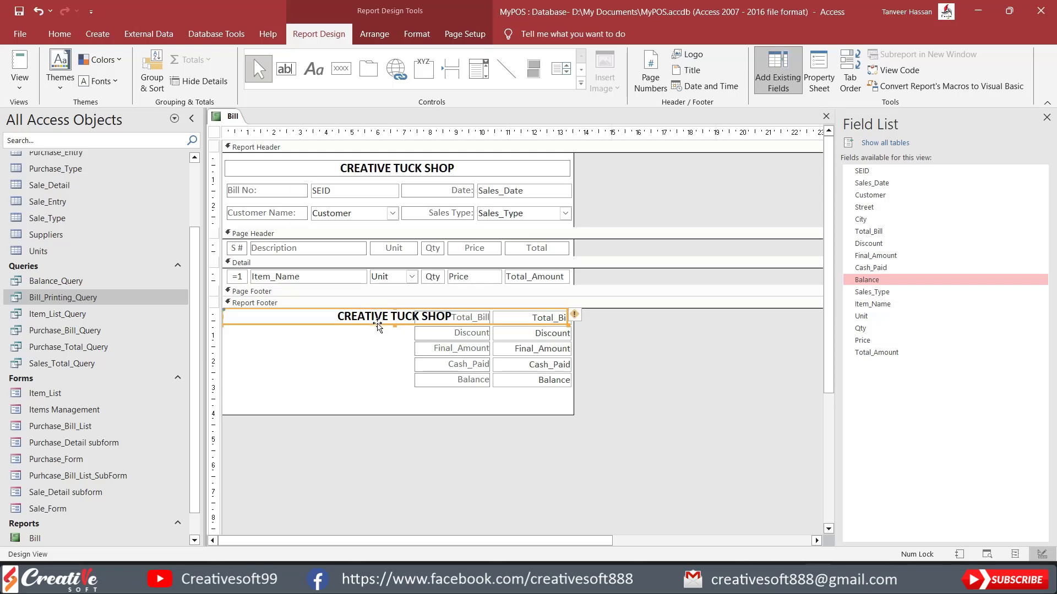
{"action": "left_click_drag", "start_coordinate": [378, 323], "coordinate": [383, 412]}
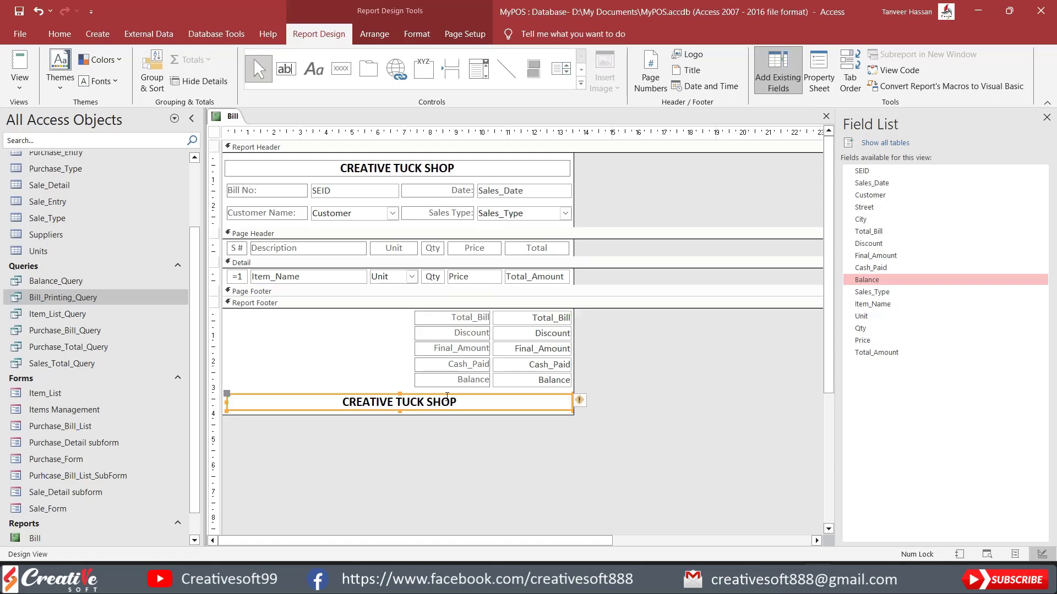
Step: Change the text of the copied footer label to "Thanks for Purchase" and select the label
{"action": "left_click", "coordinate": [384, 407]}
{"action": "left_click_drag", "start_coordinate": [456, 402], "coordinate": [343, 402]}
{"action": "type", "text": "T"}
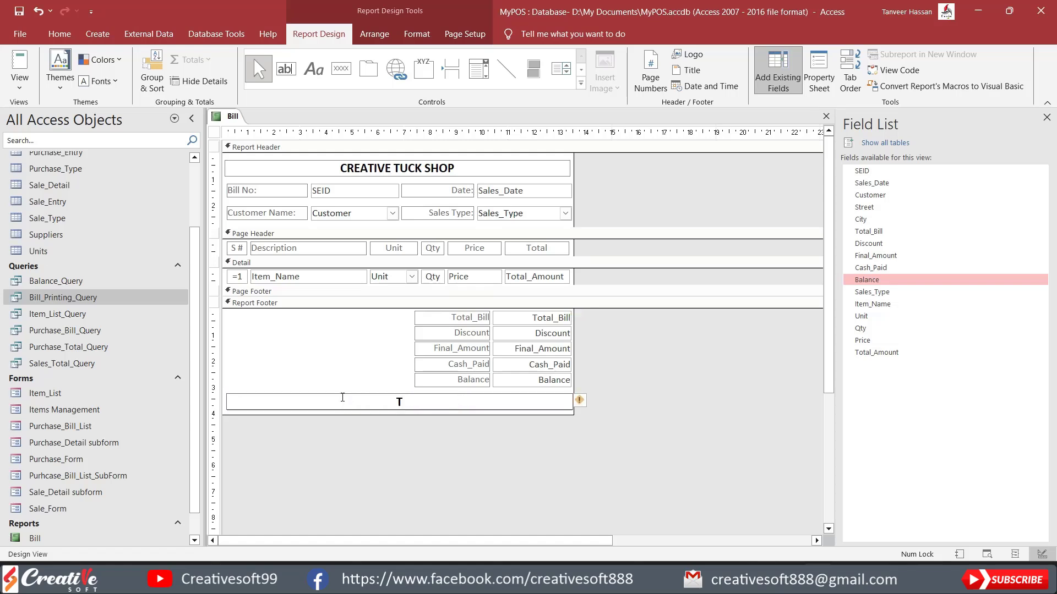
{"action": "type", "text": "hanks for Purchase"}
{"action": "left_click", "coordinate": [647, 375]}
{"action": "left_click", "coordinate": [387, 399]}
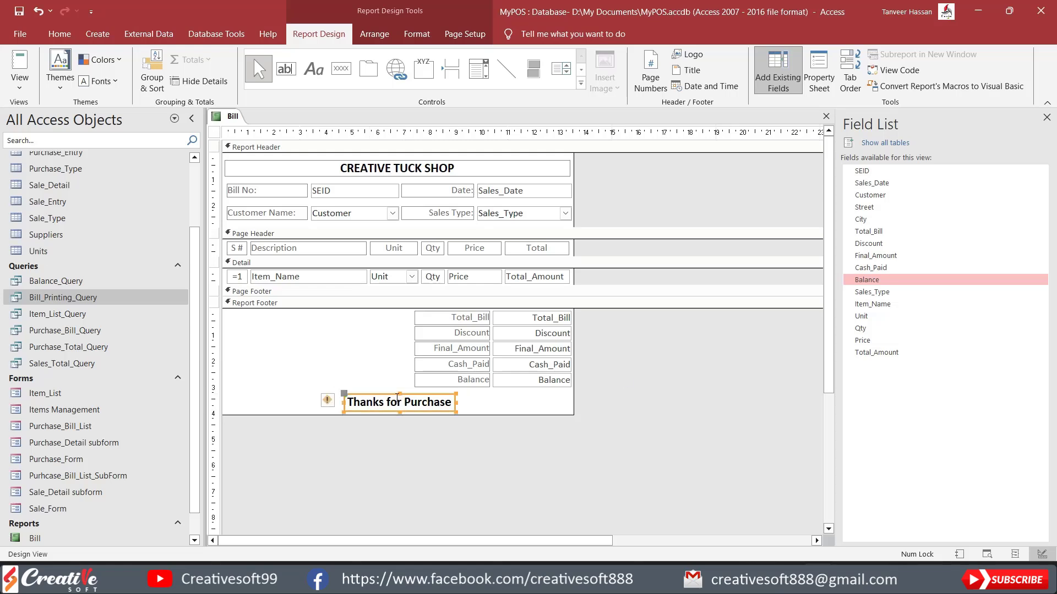
Step: Format the "Thanks for Purchase" label as 12 pt italic without bold
{"action": "left_click", "coordinate": [417, 34]}
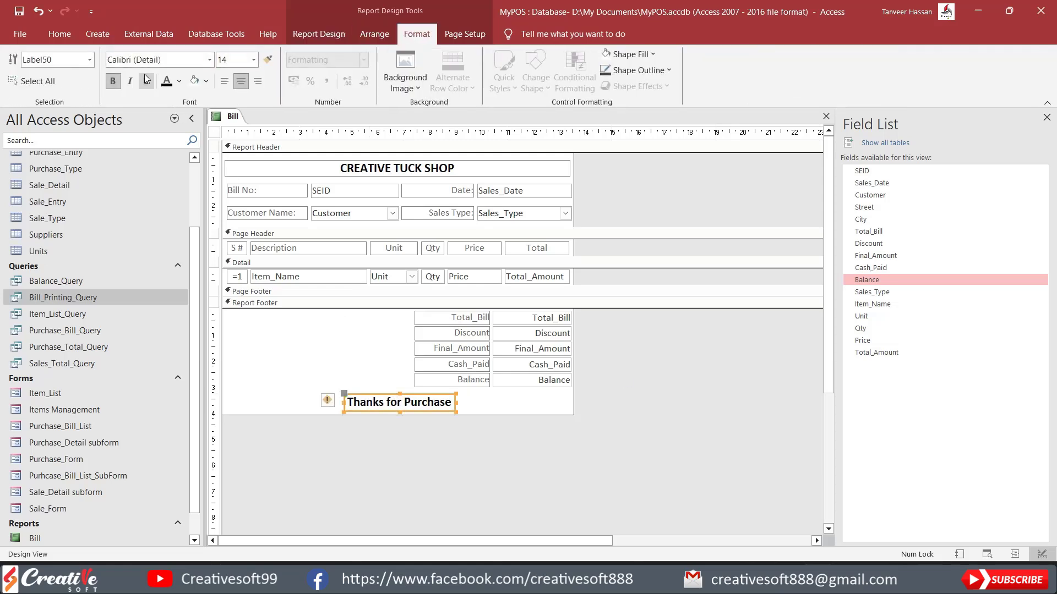
{"action": "left_click", "coordinate": [115, 80]}
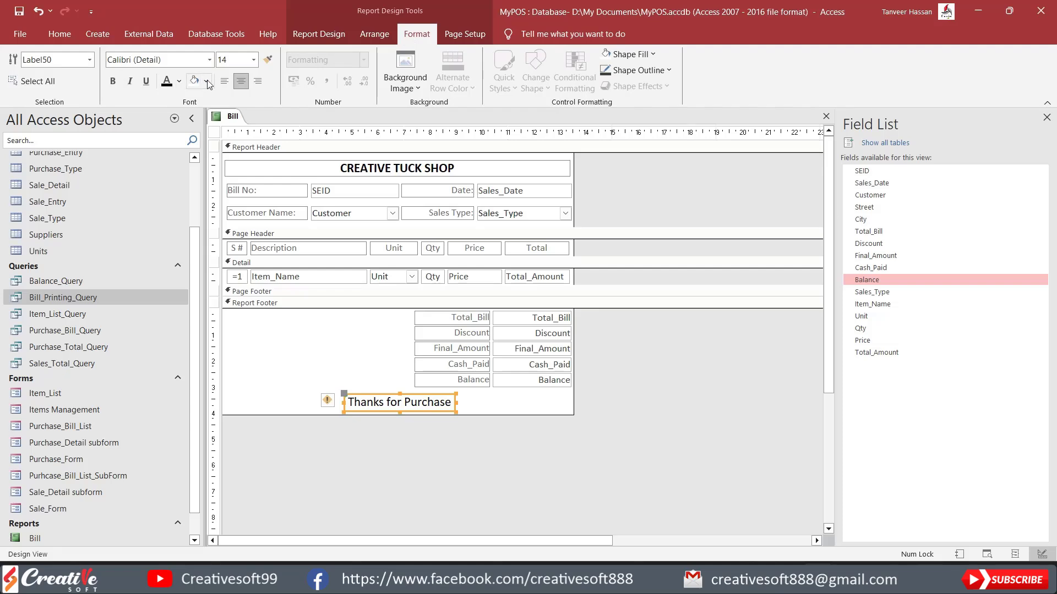
{"action": "left_click", "coordinate": [254, 60]}
{"action": "left_click", "coordinate": [253, 61]}
{"action": "left_click", "coordinate": [226, 132]}
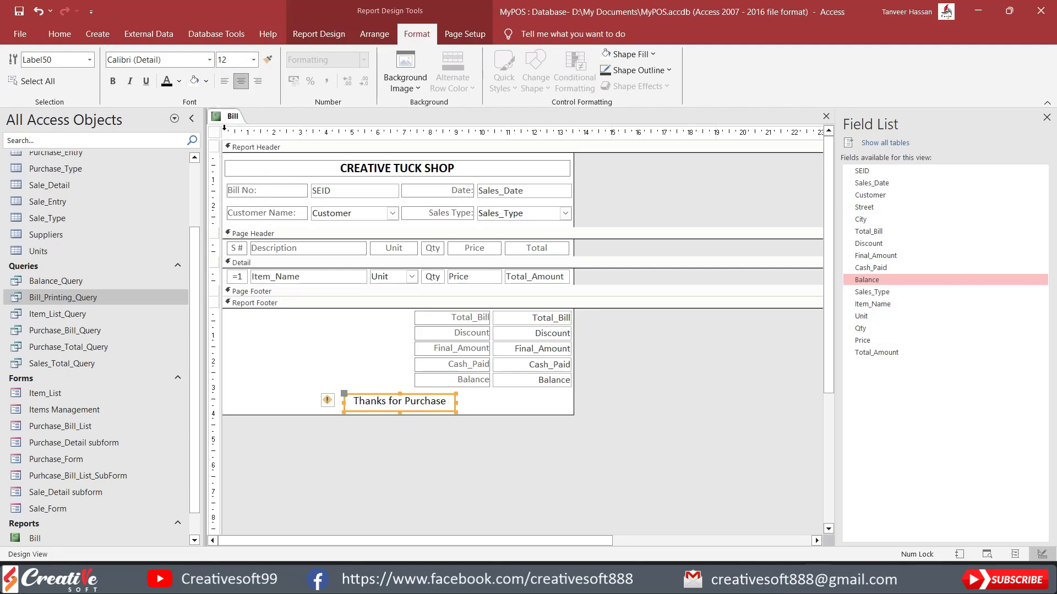
{"action": "left_click", "coordinate": [130, 81]}
{"action": "left_click", "coordinate": [632, 397]}
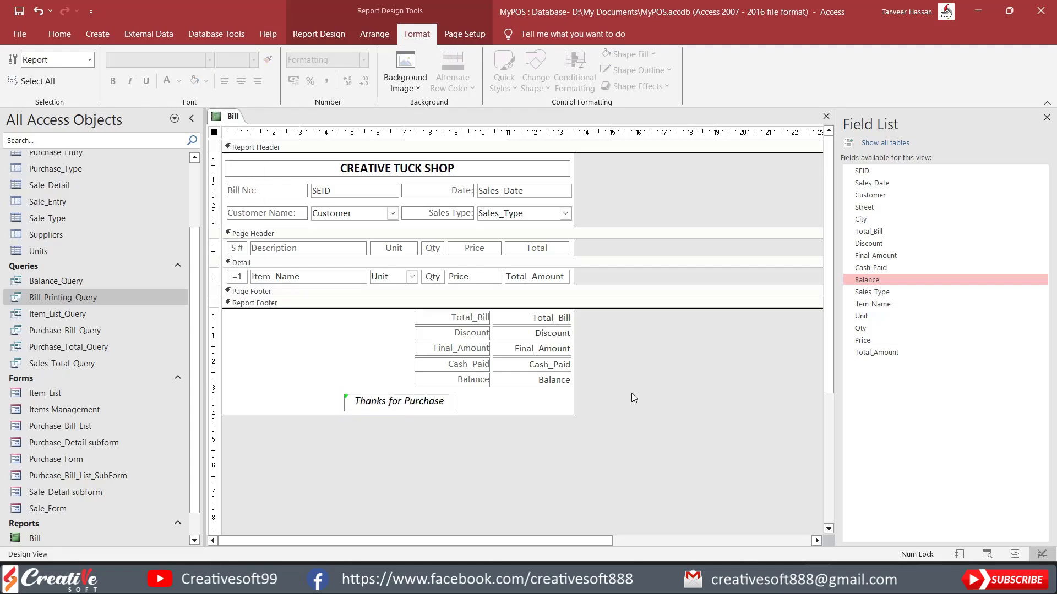
Step: Make the outline of the "Thanks for Purchase" label transparent
{"action": "left_click", "coordinate": [437, 404]}
{"action": "left_click", "coordinate": [465, 34]}
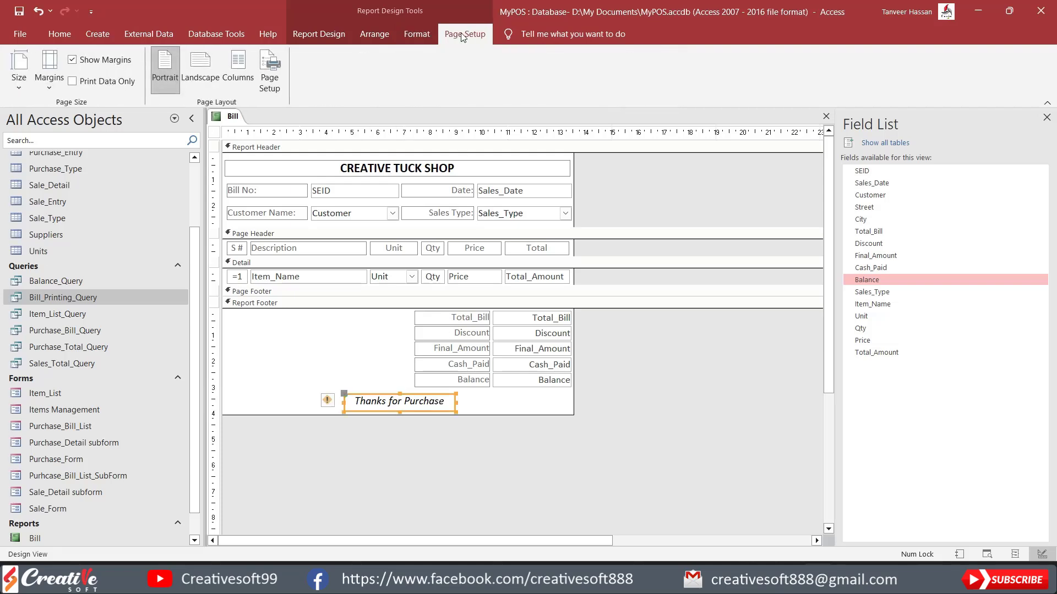
{"action": "left_click", "coordinate": [416, 34]}
{"action": "left_click", "coordinate": [629, 54]}
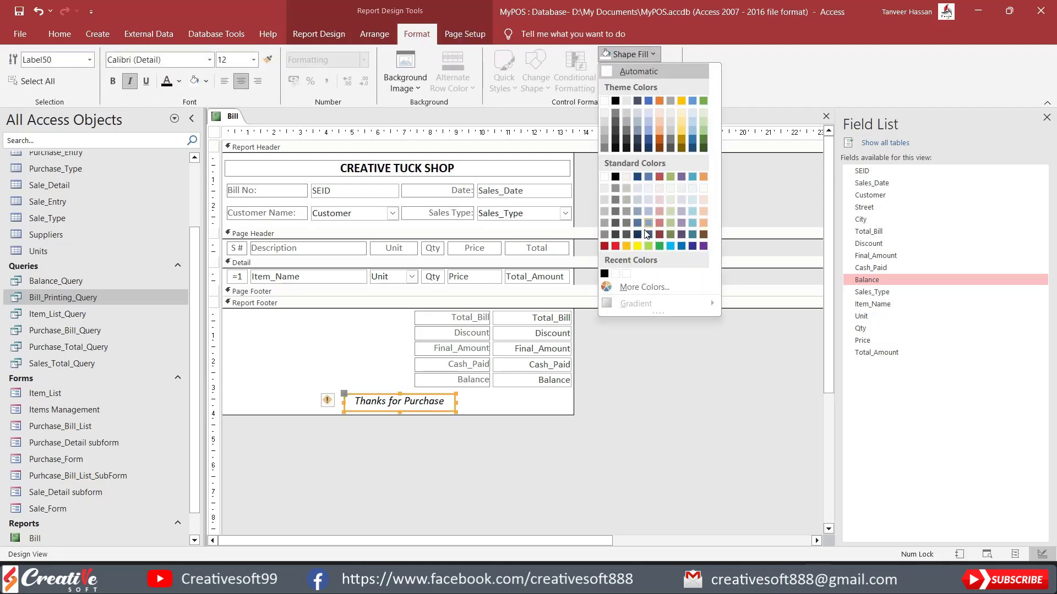
{"action": "left_click", "coordinate": [629, 54]}
{"action": "left_click", "coordinate": [627, 70]}
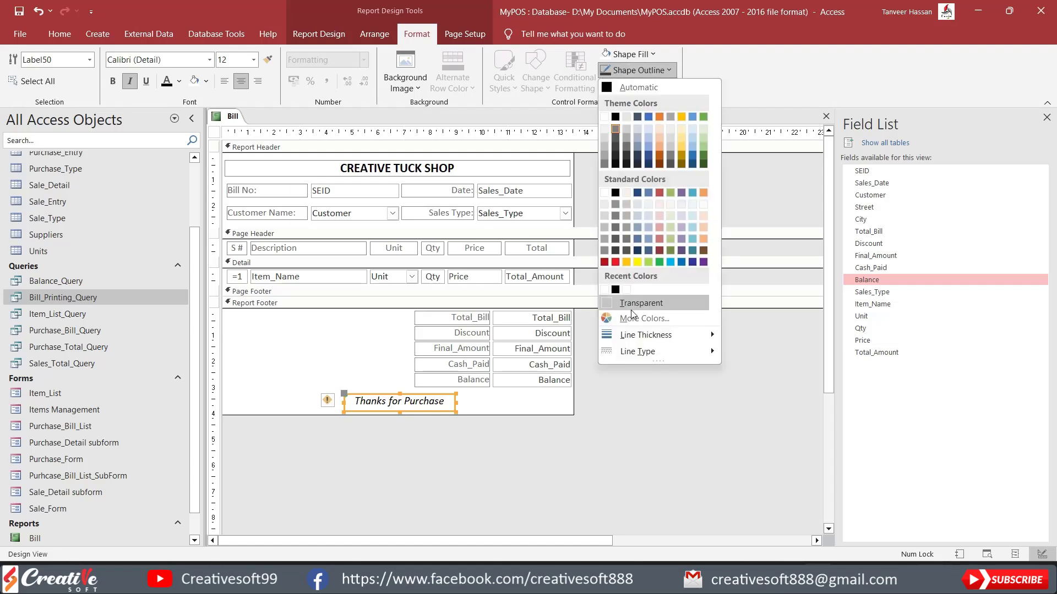
{"action": "left_click", "coordinate": [634, 303]}
{"action": "left_click", "coordinate": [635, 53]}
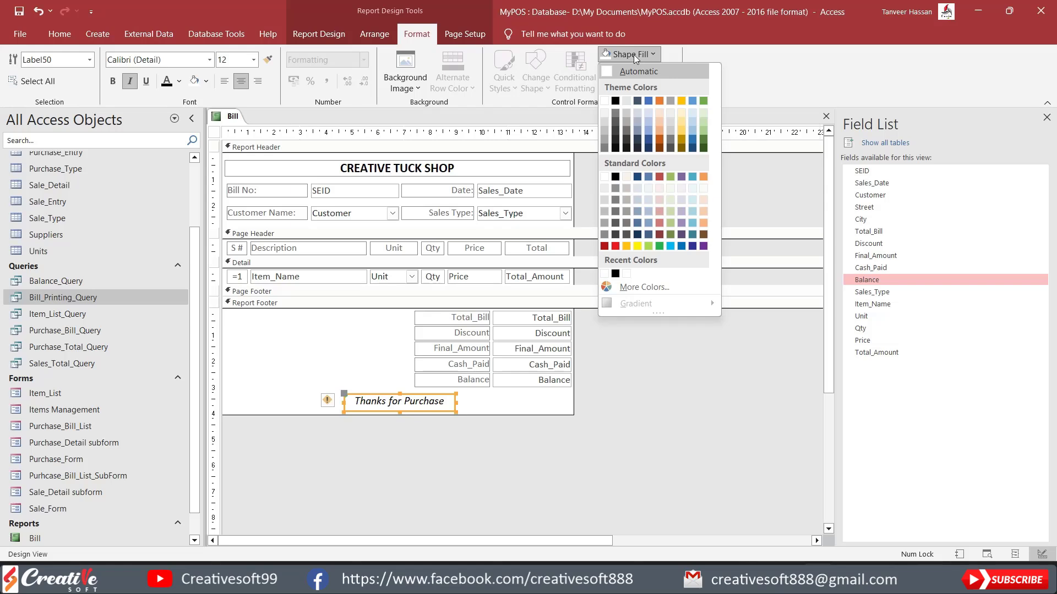
{"action": "left_click", "coordinate": [633, 55]}
{"action": "left_click", "coordinate": [320, 360]}
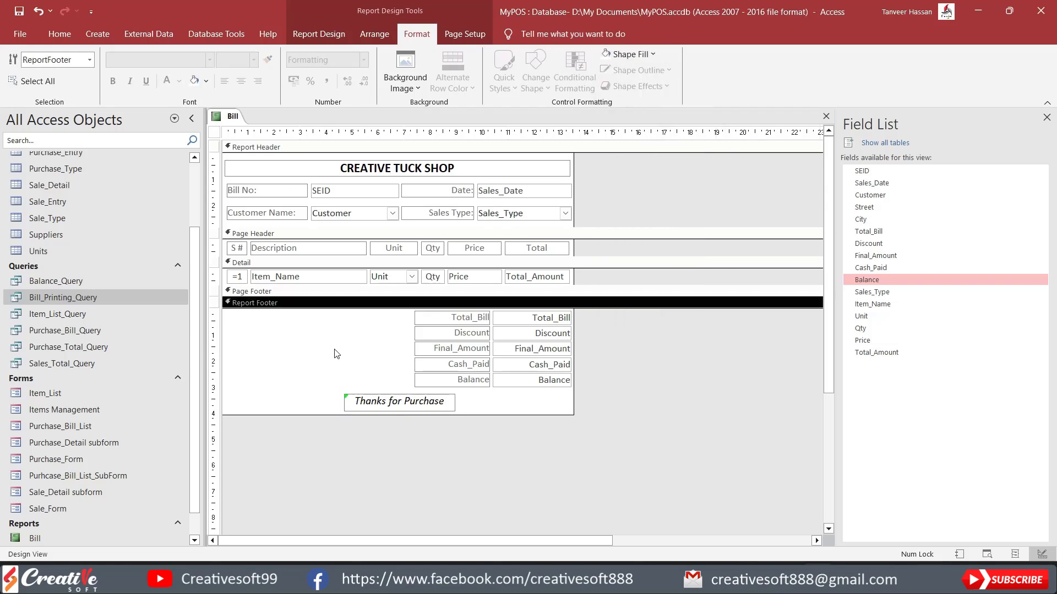
Step: Check the finished bill in Layout View, then close the report and save its changes
{"action": "left_click", "coordinate": [319, 33]}
{"action": "left_click", "coordinate": [19, 80]}
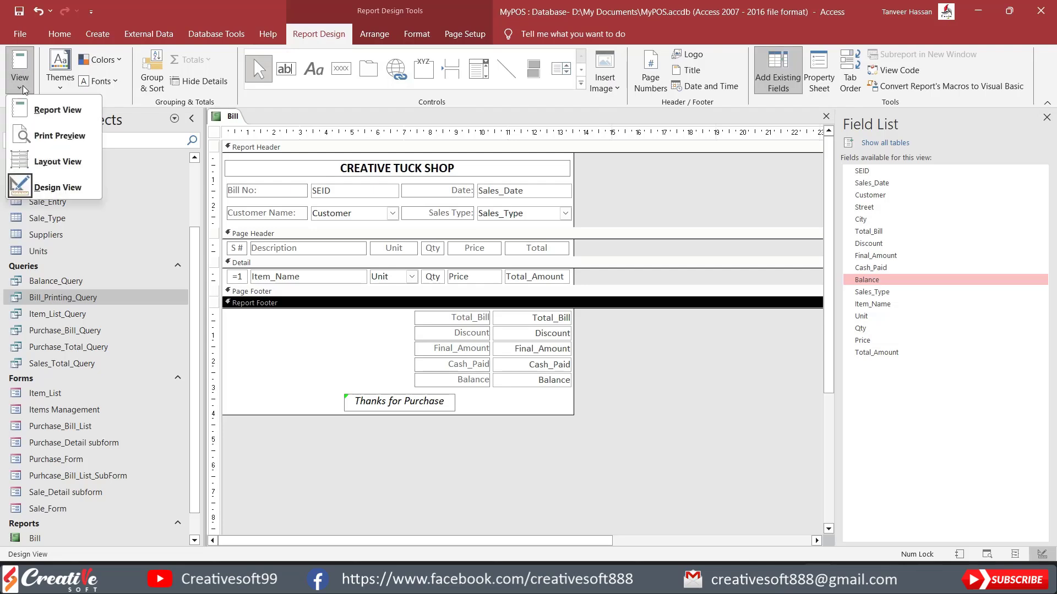
{"action": "left_click", "coordinate": [55, 162]}
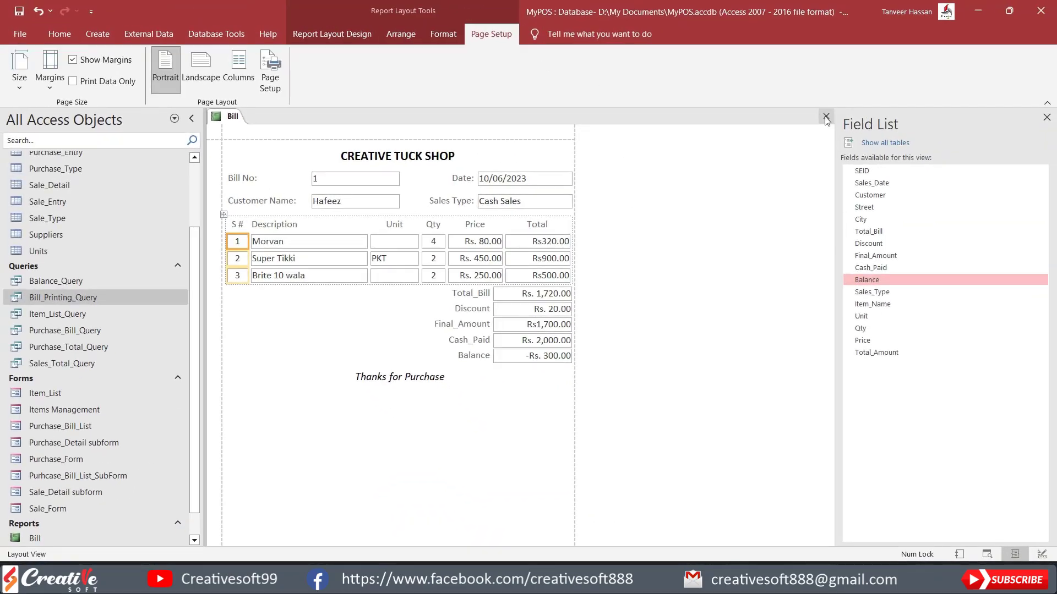
{"action": "left_click", "coordinate": [826, 118]}
{"action": "left_click", "coordinate": [491, 325]}
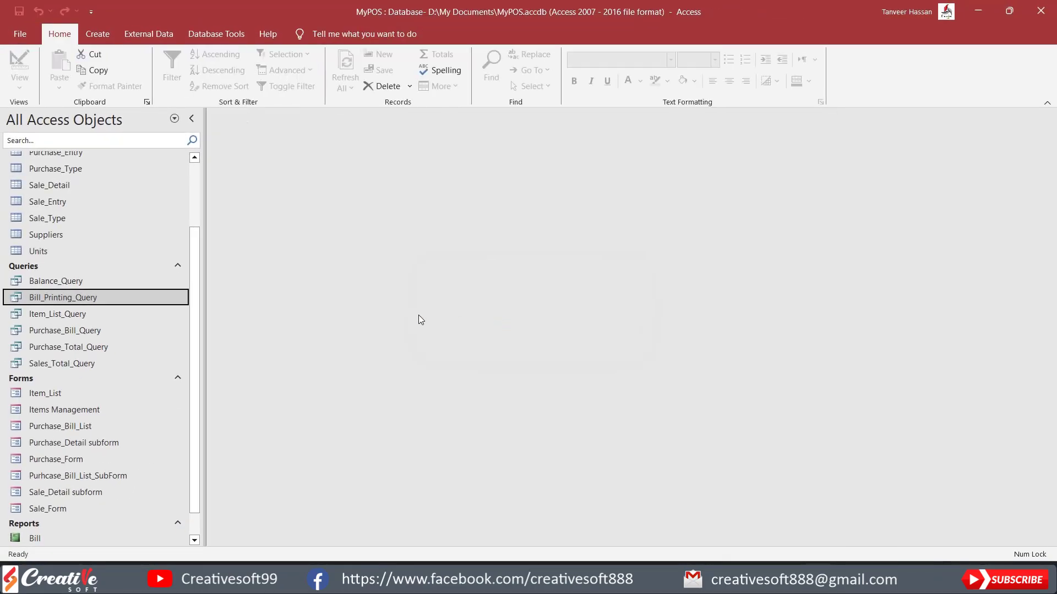
Step: Open the saved Bill report and check its full page in Print Preview
{"action": "scroll", "coordinate": [51, 510], "scroll_direction": "down", "scroll_amount": 1}
{"action": "double_click", "coordinate": [46, 509]}
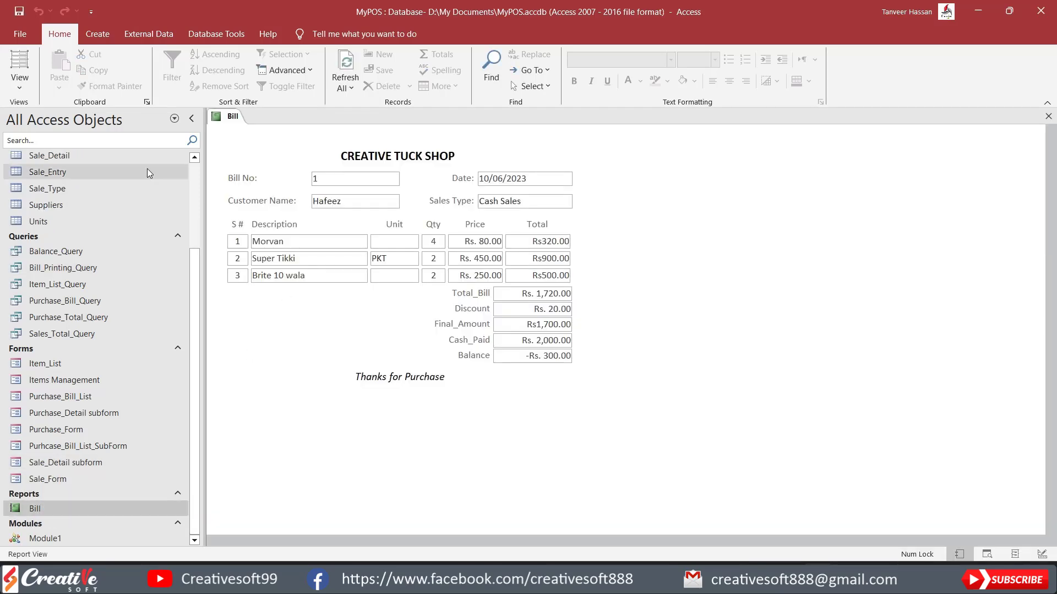
{"action": "left_click", "coordinate": [25, 86]}
{"action": "left_click", "coordinate": [55, 135]}
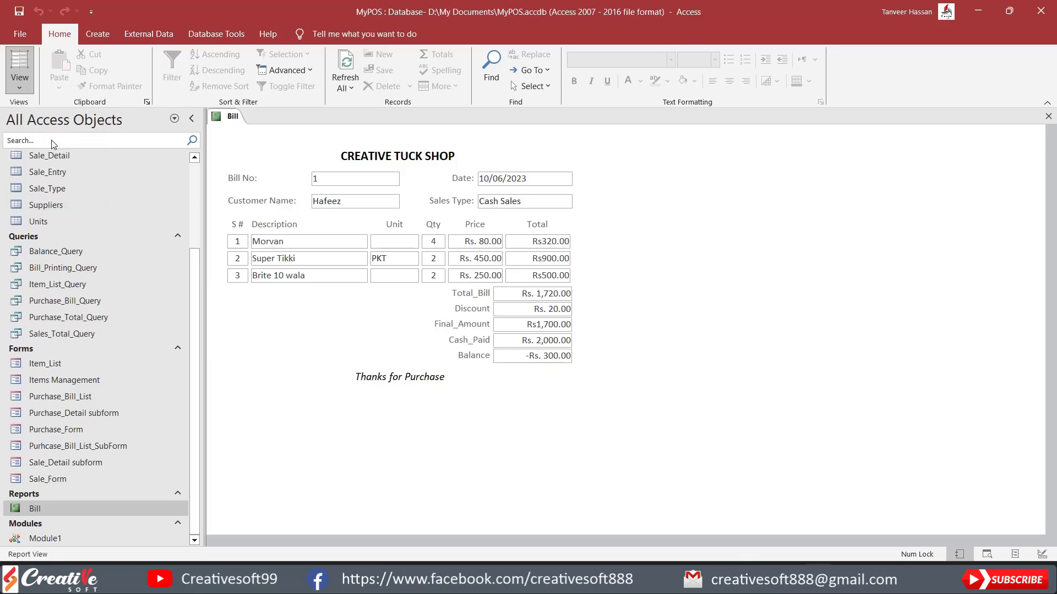
{"action": "left_click", "coordinate": [515, 237]}
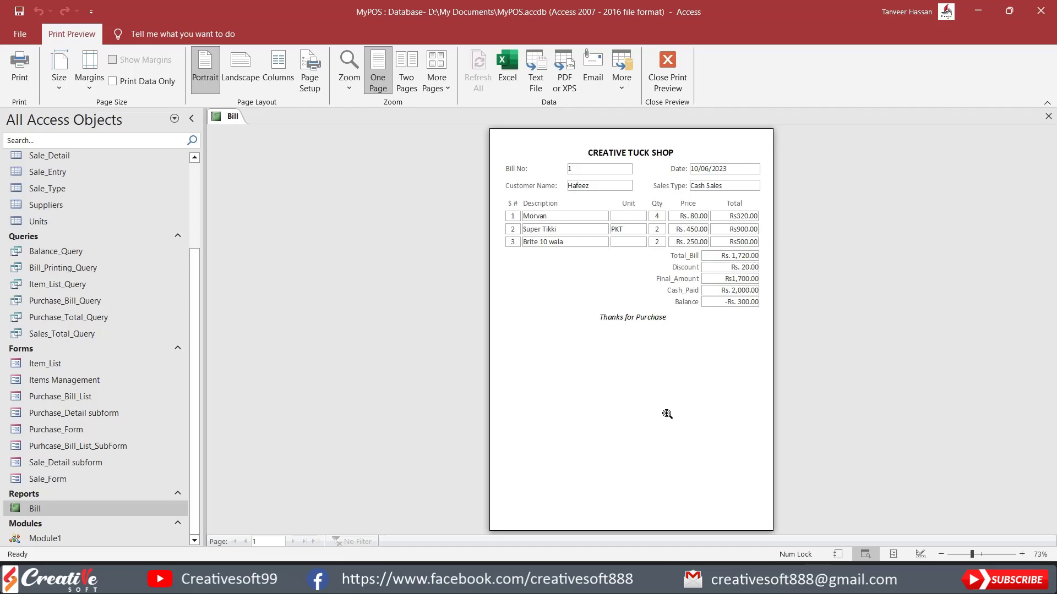
Step: Return the Bill report to Design View and set its Pop Up and Modal properties to Yes
{"action": "right_click", "coordinate": [626, 359]}
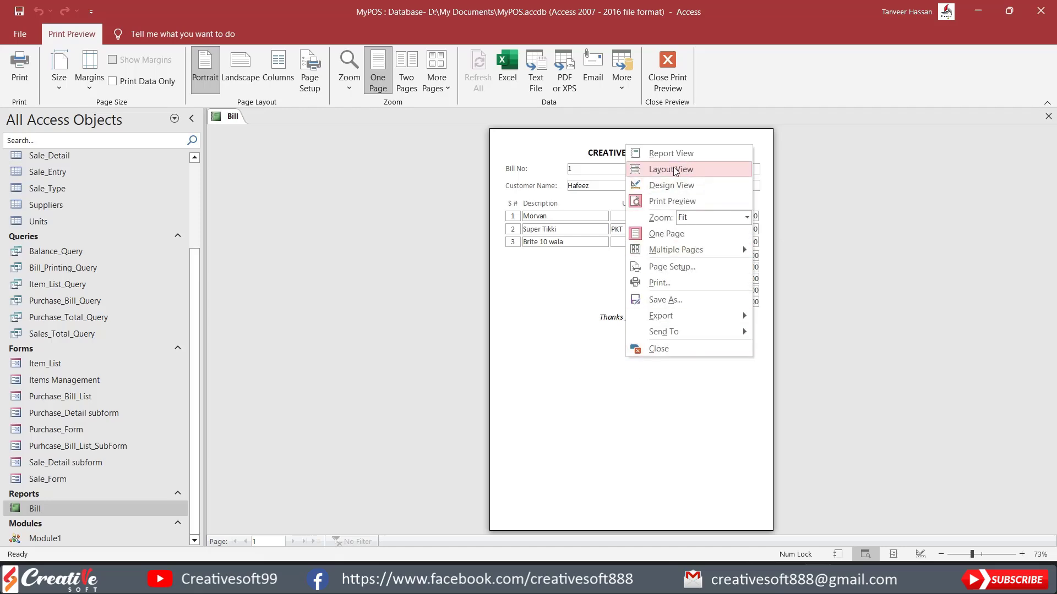
{"action": "left_click", "coordinate": [675, 185]}
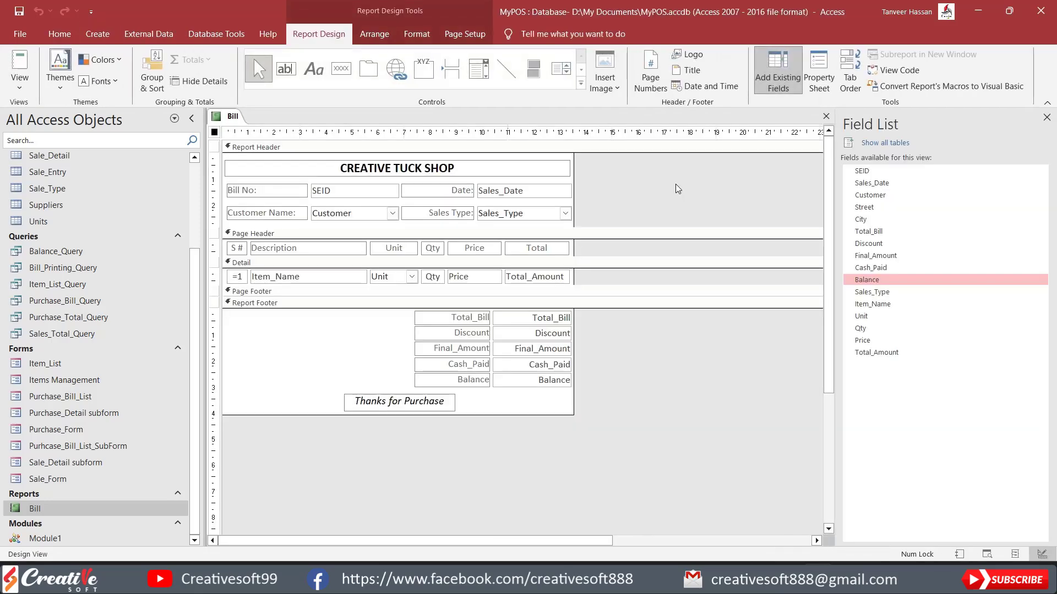
{"action": "left_click", "coordinate": [819, 67]}
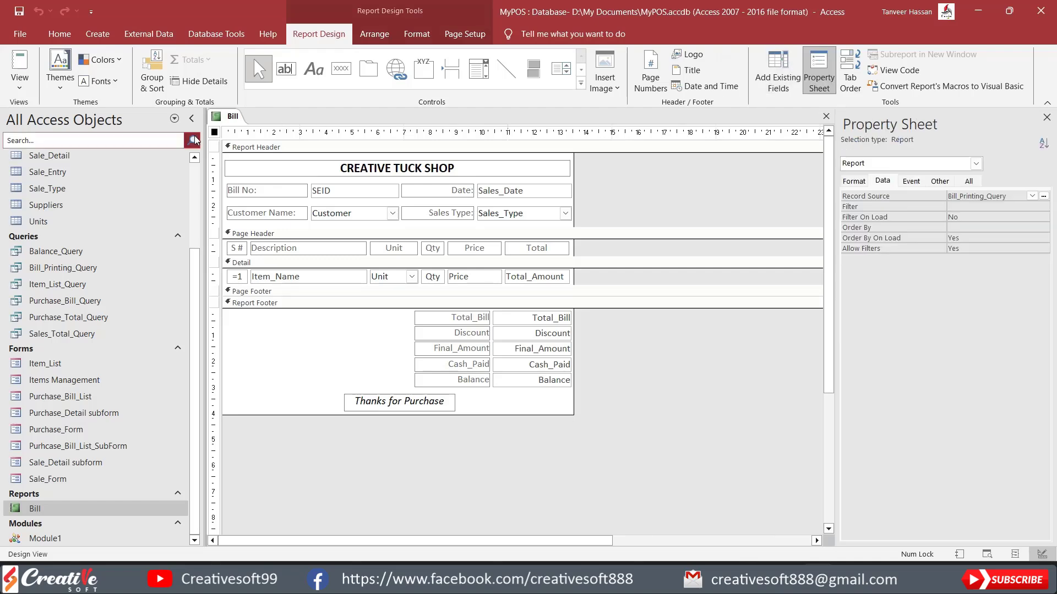
{"action": "left_click", "coordinate": [854, 181]}
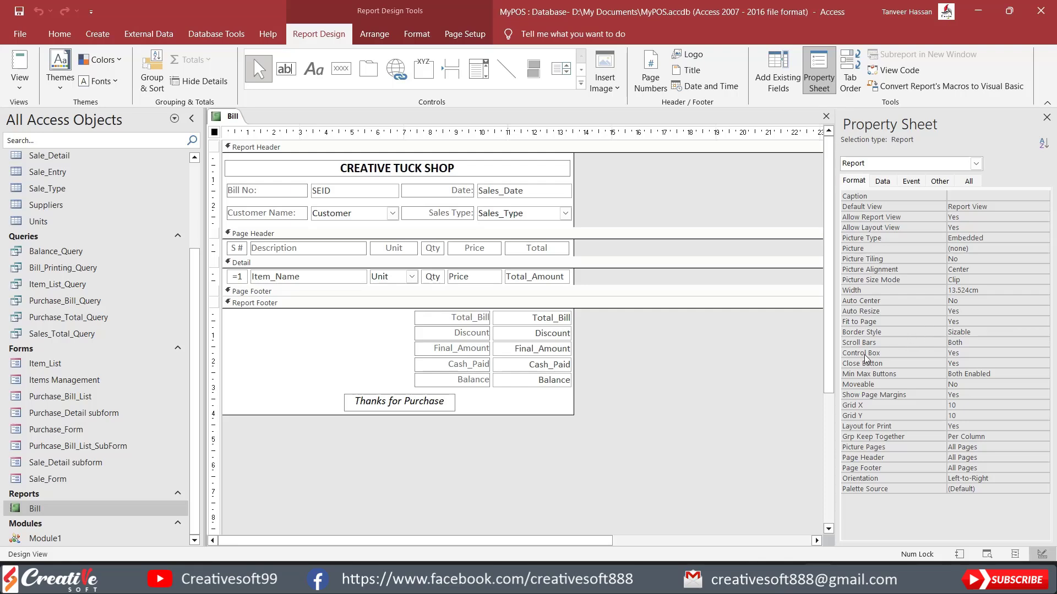
{"action": "left_click", "coordinate": [939, 181]}
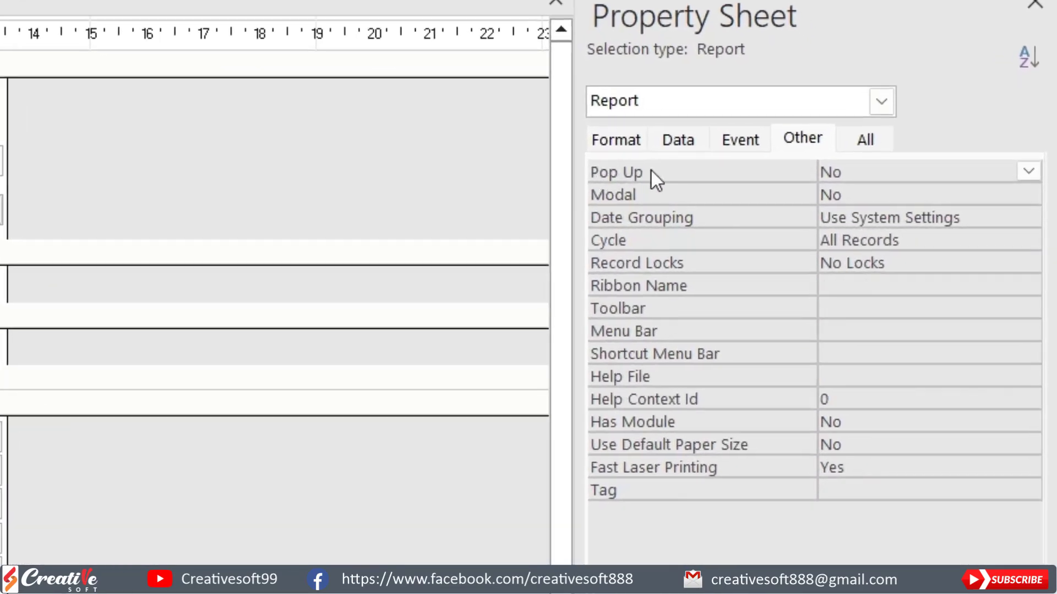
{"action": "double_click", "coordinate": [878, 173]}
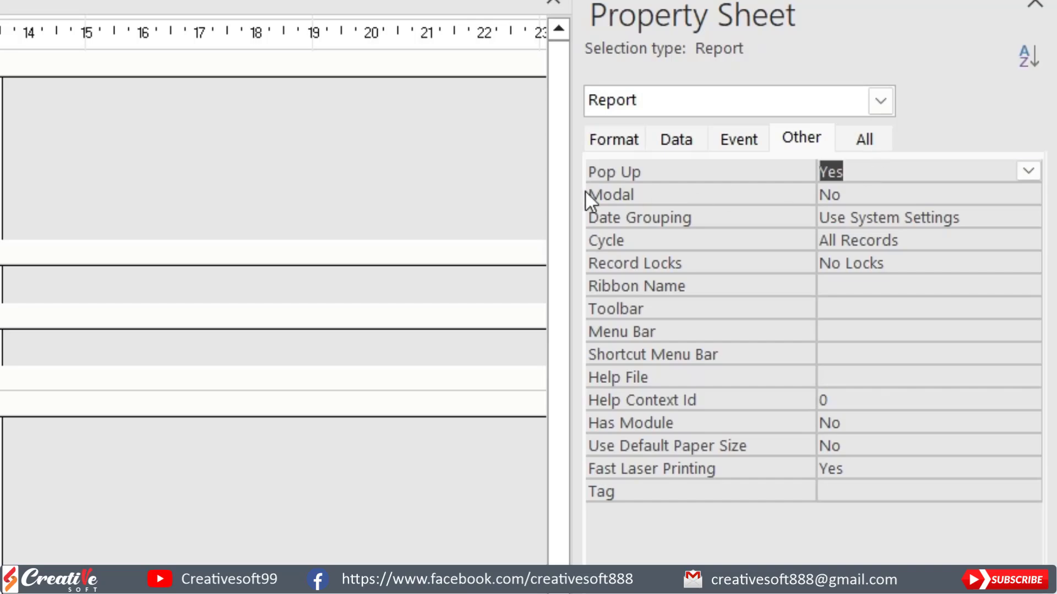
{"action": "left_click", "coordinate": [877, 195]}
{"action": "double_click", "coordinate": [877, 193]}
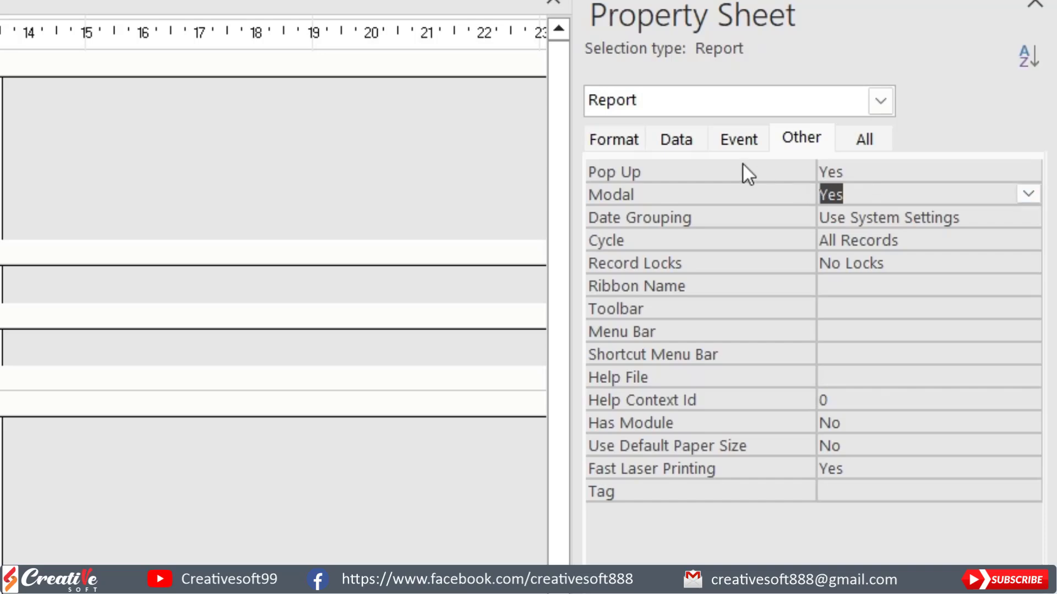
Step: Create an On Load event procedure for the Bill report with the Code Builder
{"action": "left_click", "coordinate": [732, 141]}
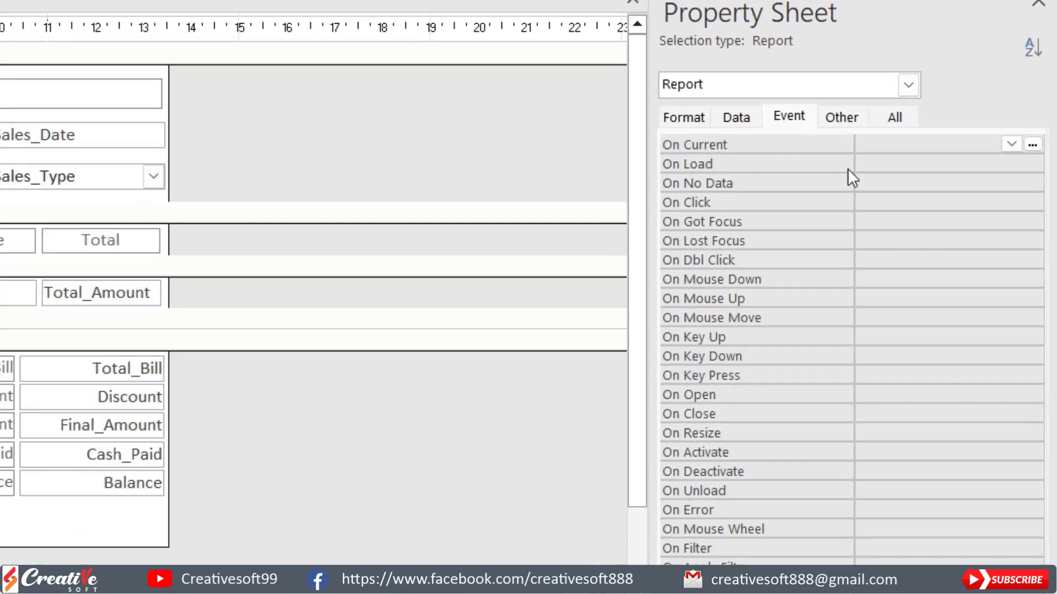
{"action": "left_click", "coordinate": [880, 164]}
{"action": "left_click", "coordinate": [1032, 164]}
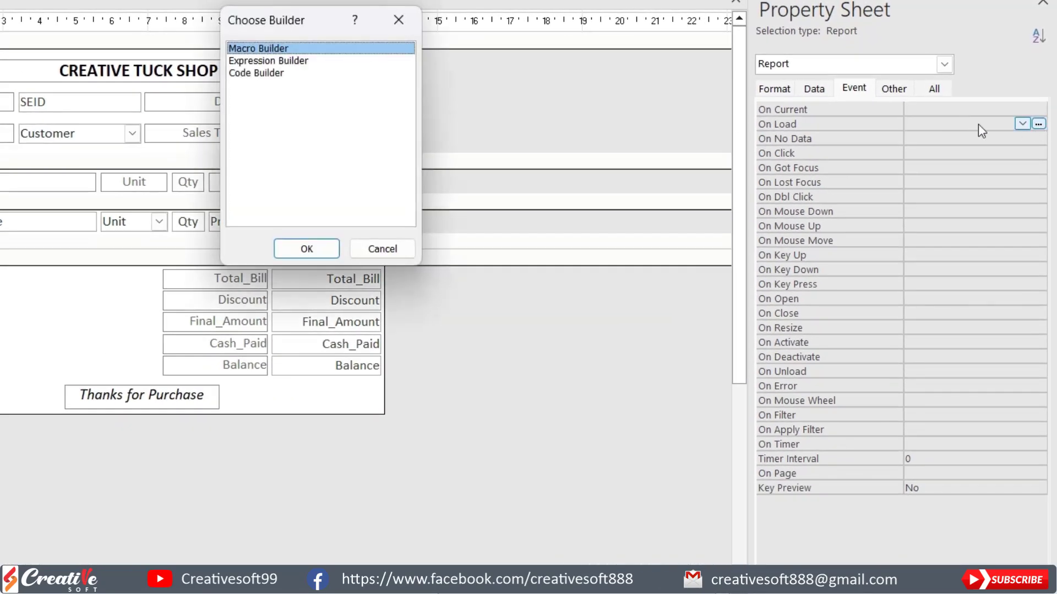
{"action": "left_click", "coordinate": [258, 73]}
{"action": "left_click", "coordinate": [306, 248]}
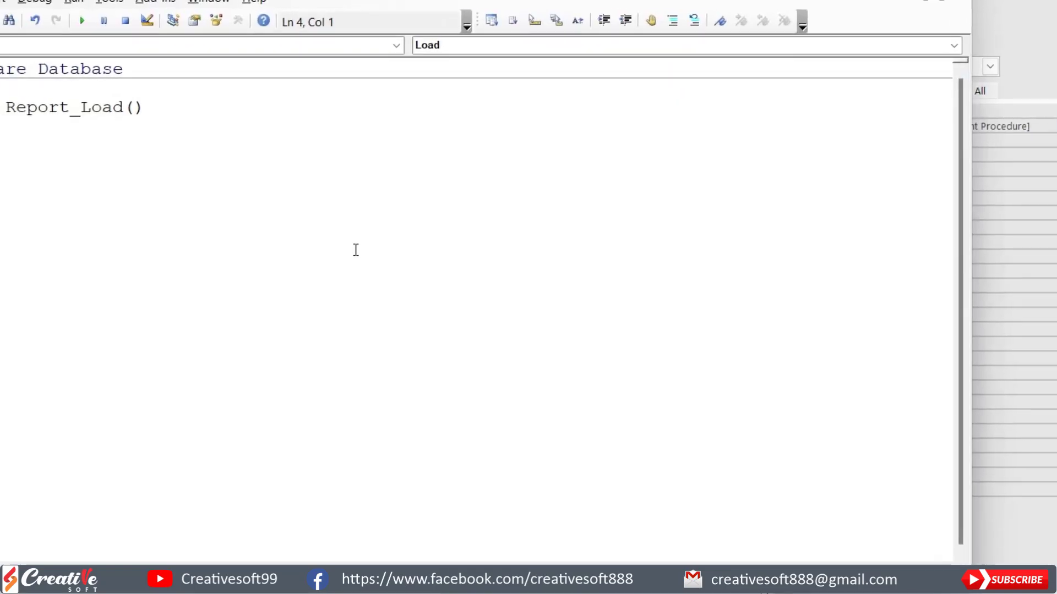
Step: Write docmd.Maximize in the Report_Load procedure, then close the code window and the Bill report, saving its changes
{"action": "type", "text": "doc"}
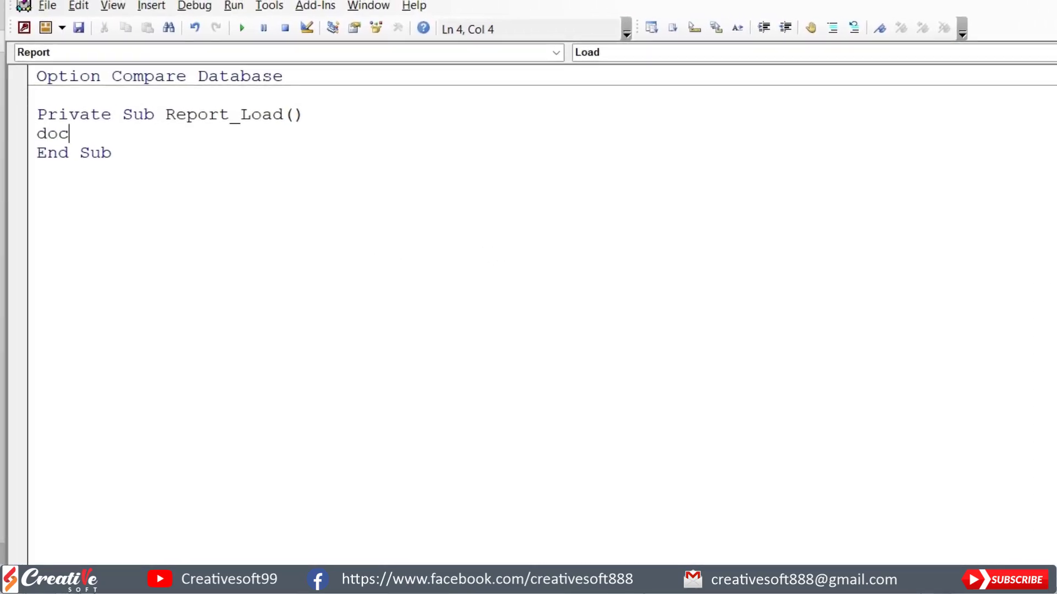
{"action": "type", "text": "md.ma"}
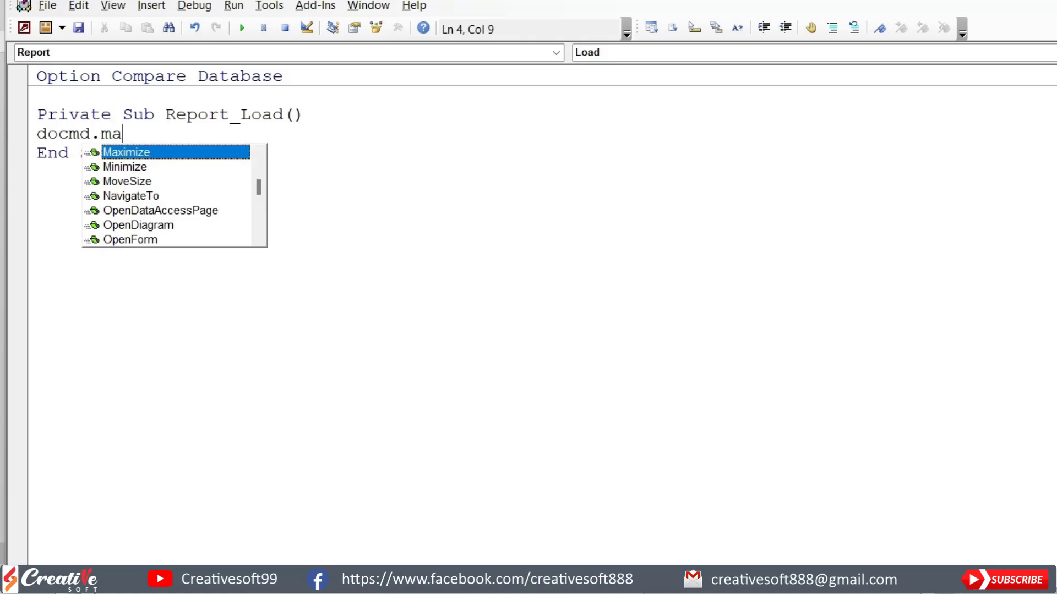
{"action": "key", "text": "space"}
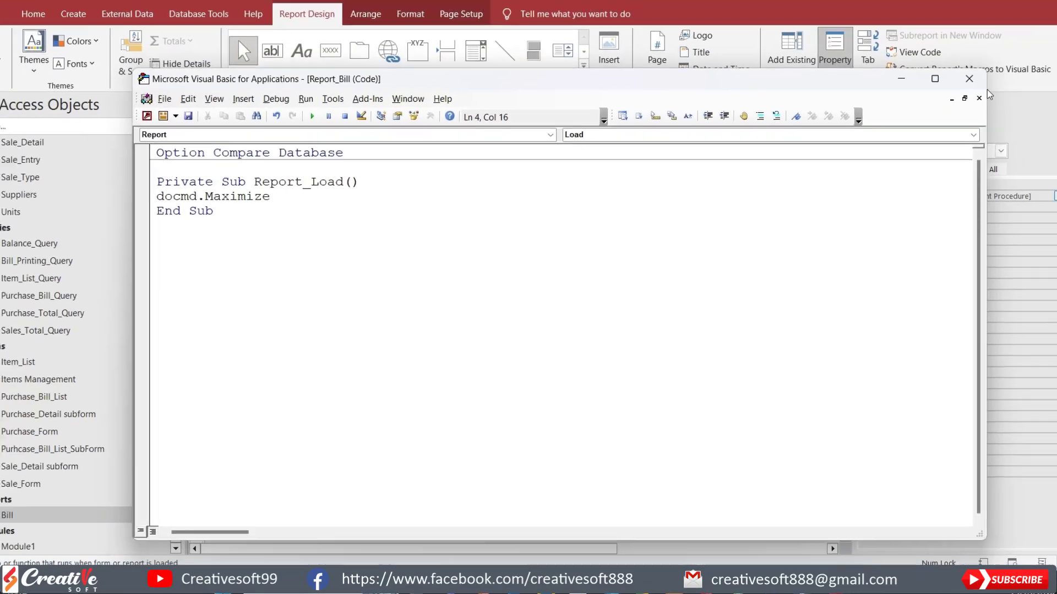
{"action": "left_click", "coordinate": [986, 82]}
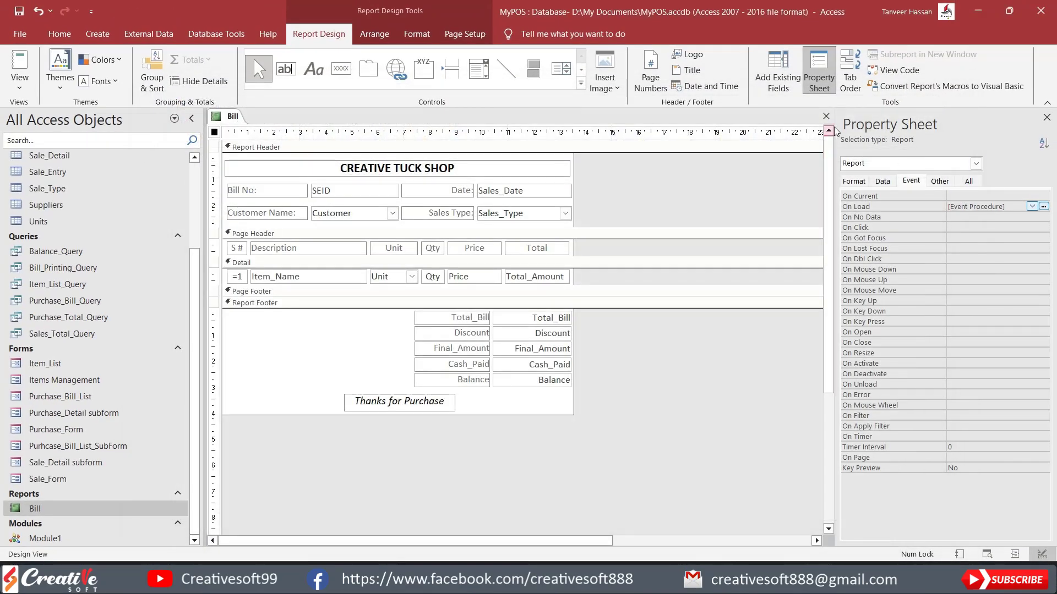
{"action": "left_click", "coordinate": [826, 116]}
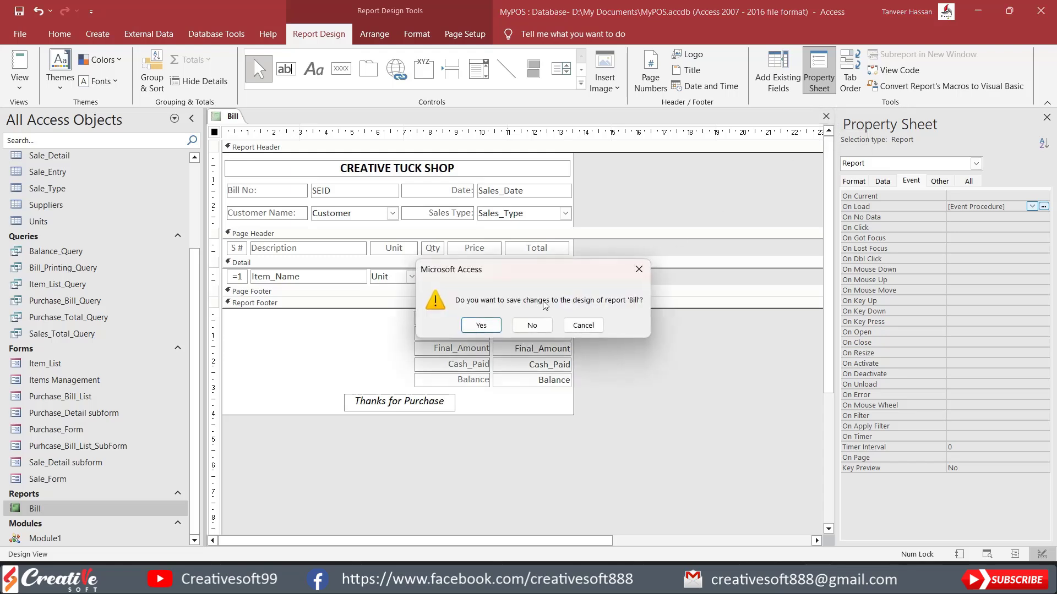
{"action": "left_click", "coordinate": [481, 325]}
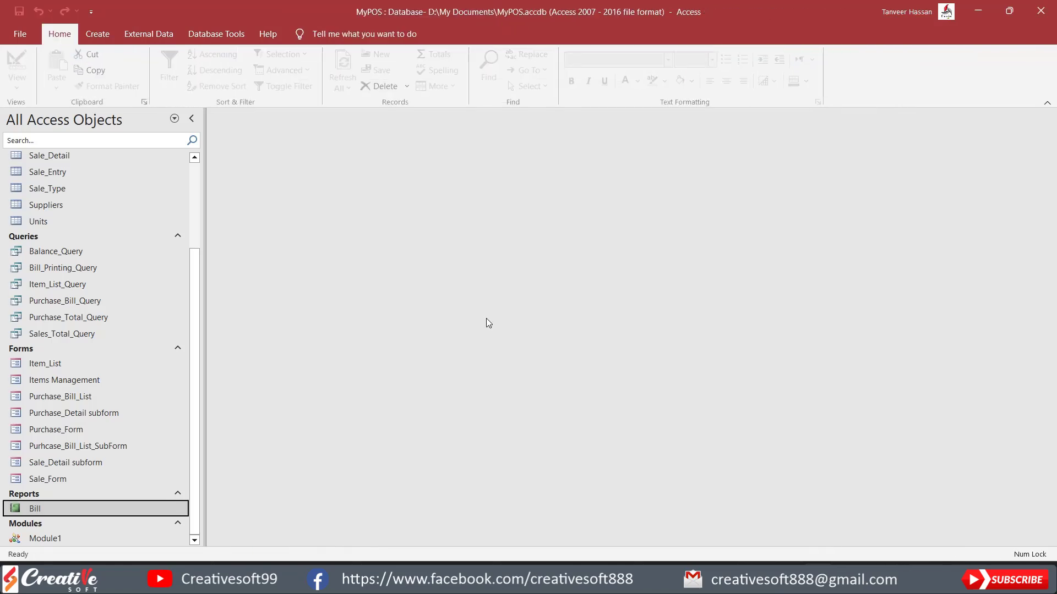
Step: Check the Bill report in Print Preview and the printers available for it, then cancel printing and close the report
{"action": "right_click", "coordinate": [47, 513]}
{"action": "left_click", "coordinate": [92, 478]}
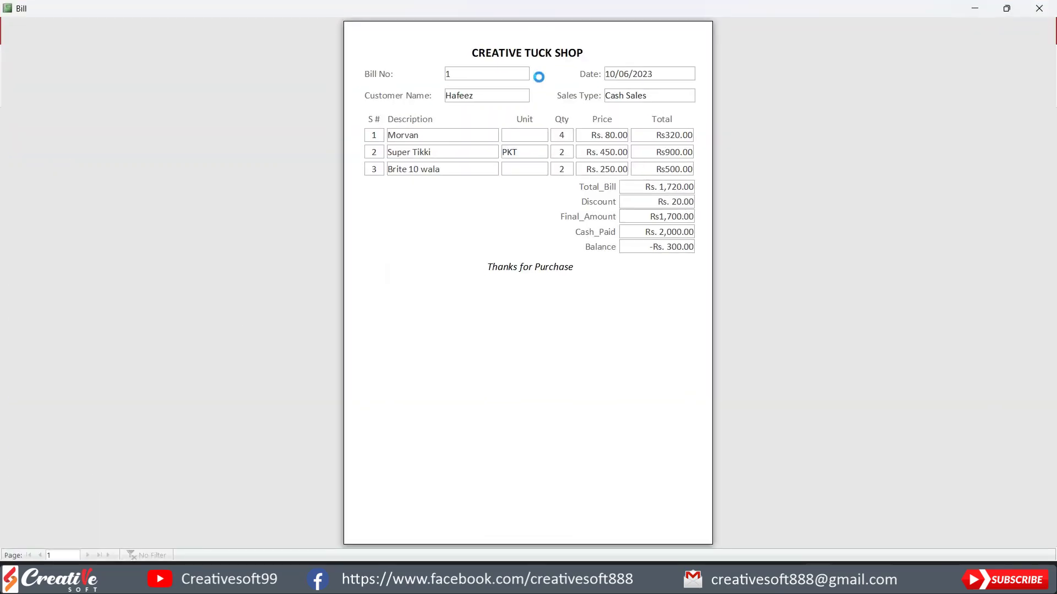
{"action": "key", "text": "ctrl+p"}
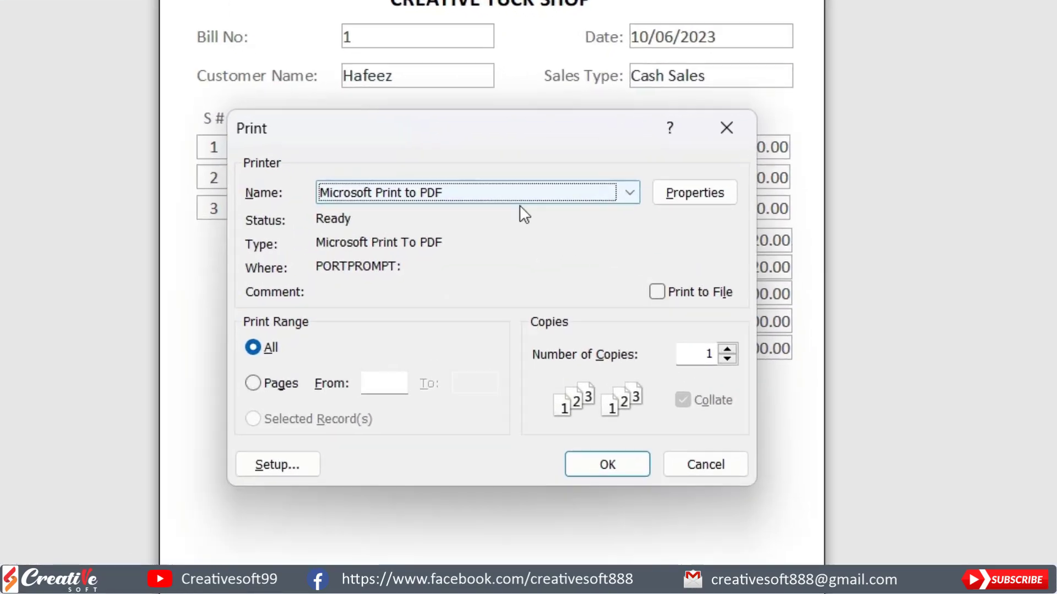
{"action": "left_click", "coordinate": [633, 197]}
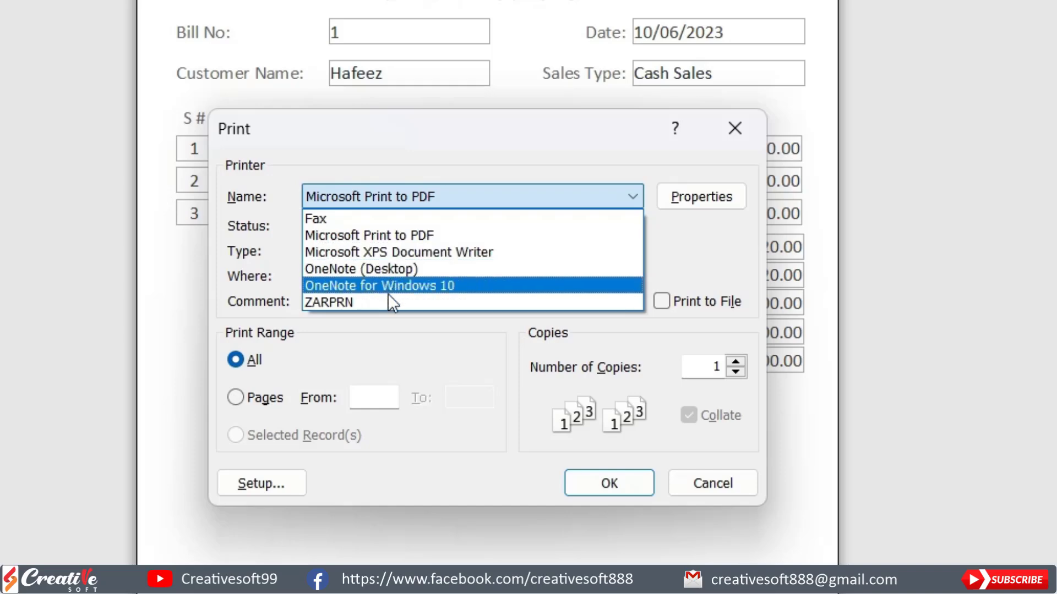
{"action": "left_click", "coordinate": [634, 195]}
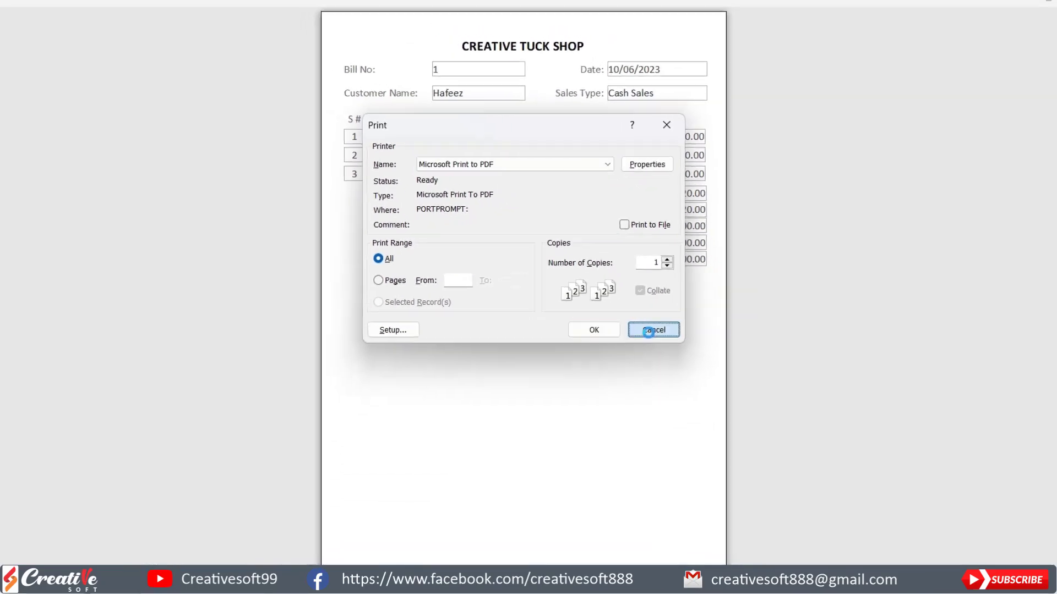
{"action": "left_click", "coordinate": [712, 483]}
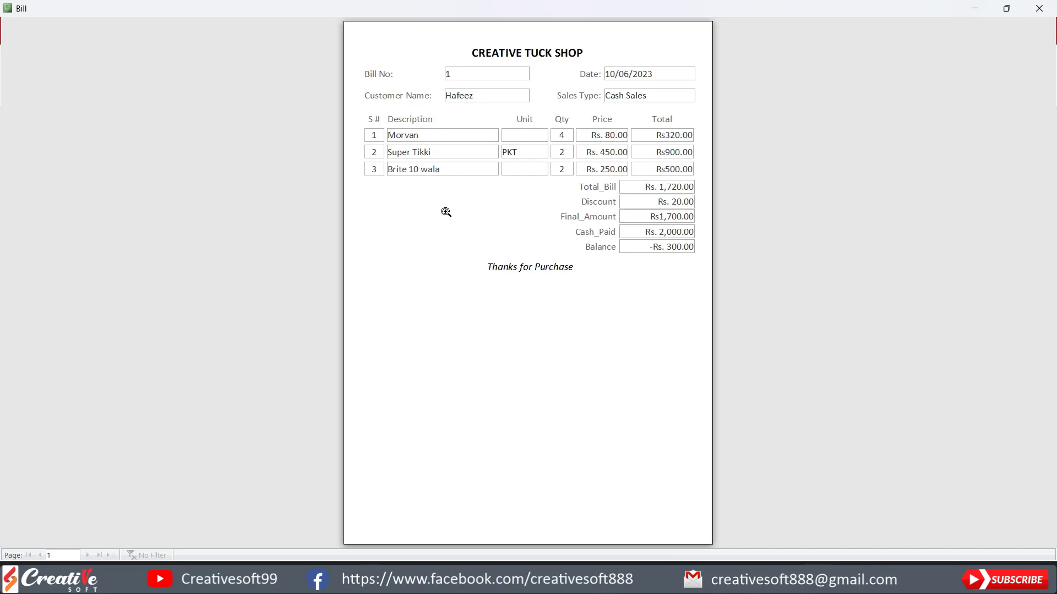
{"action": "left_click", "coordinate": [1042, 8]}
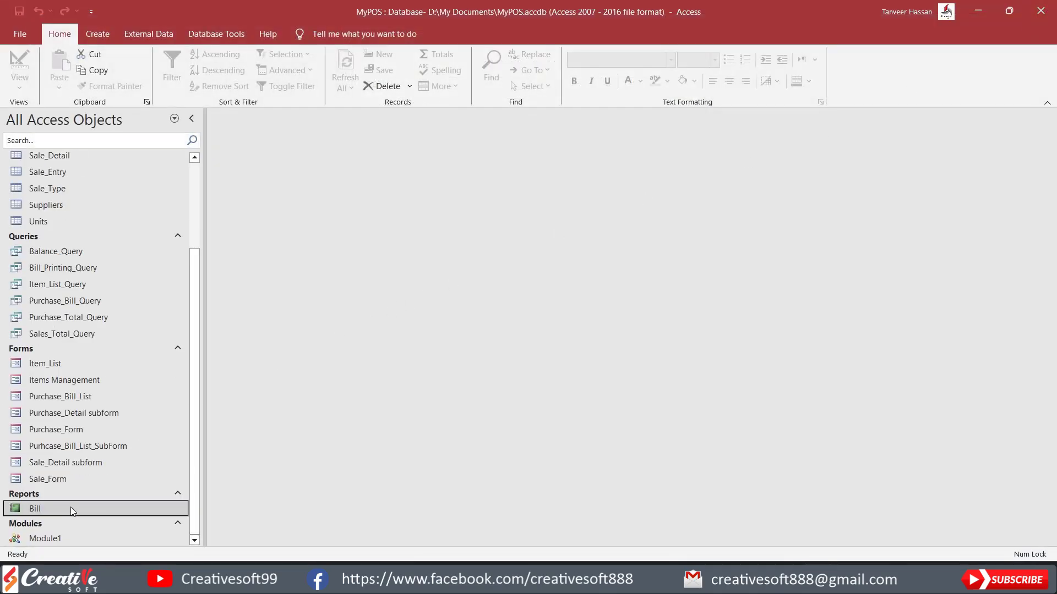
Step: Open Sale_Form in Design View, set its Navigation Buttons property to Yes, and close it with the changes saved
{"action": "double_click", "coordinate": [69, 479]}
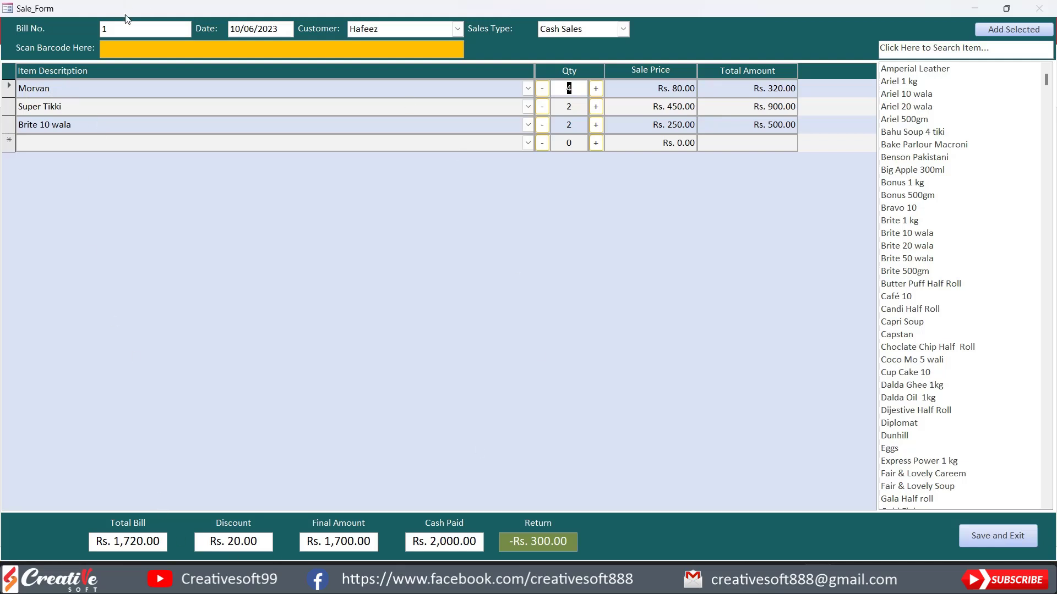
{"action": "right_click", "coordinate": [733, 29]}
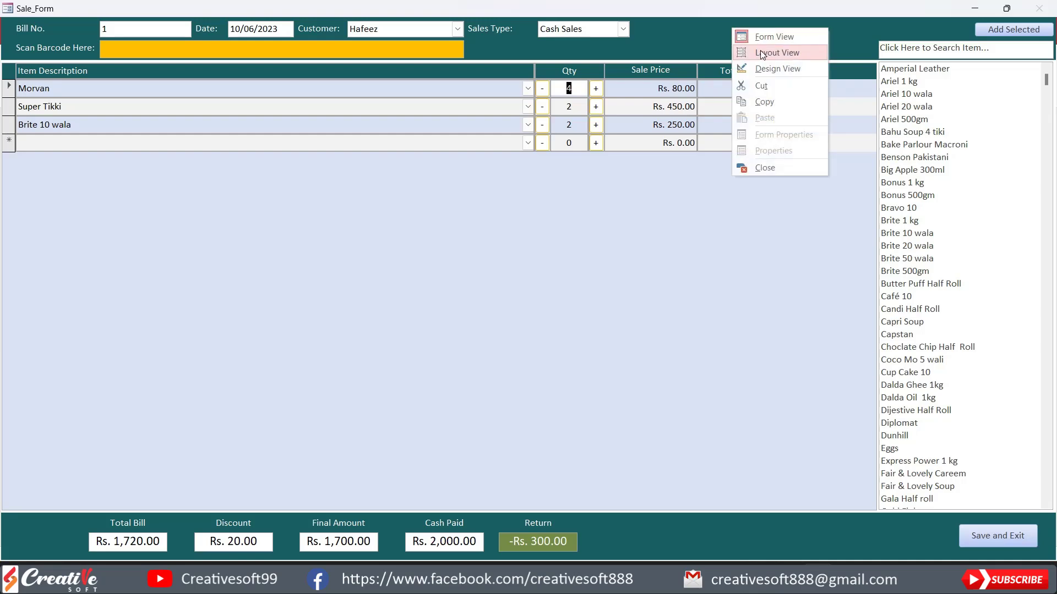
{"action": "left_click", "coordinate": [764, 70]}
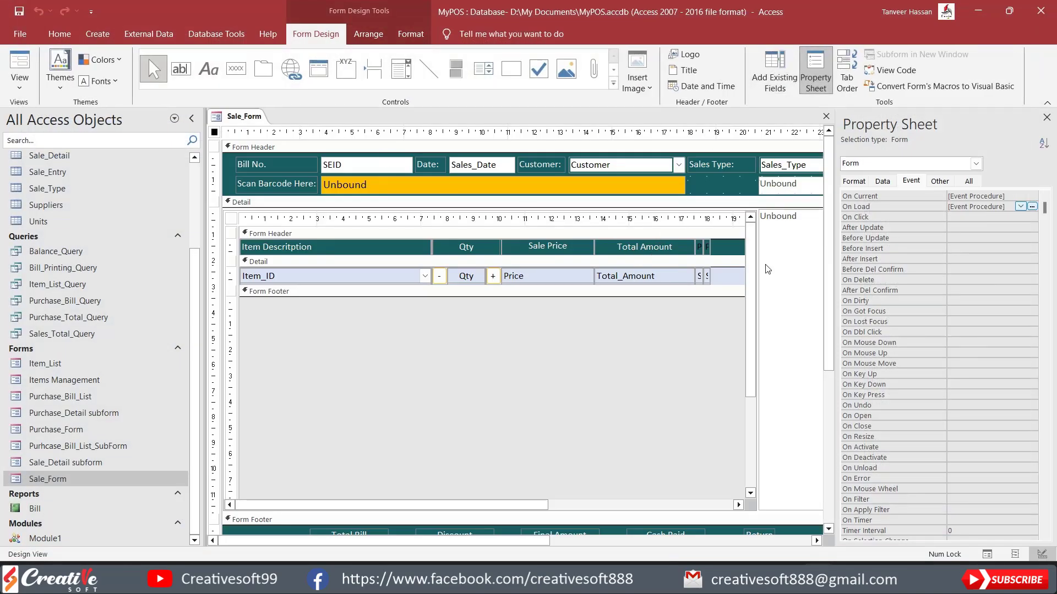
{"action": "left_click", "coordinate": [853, 182]}
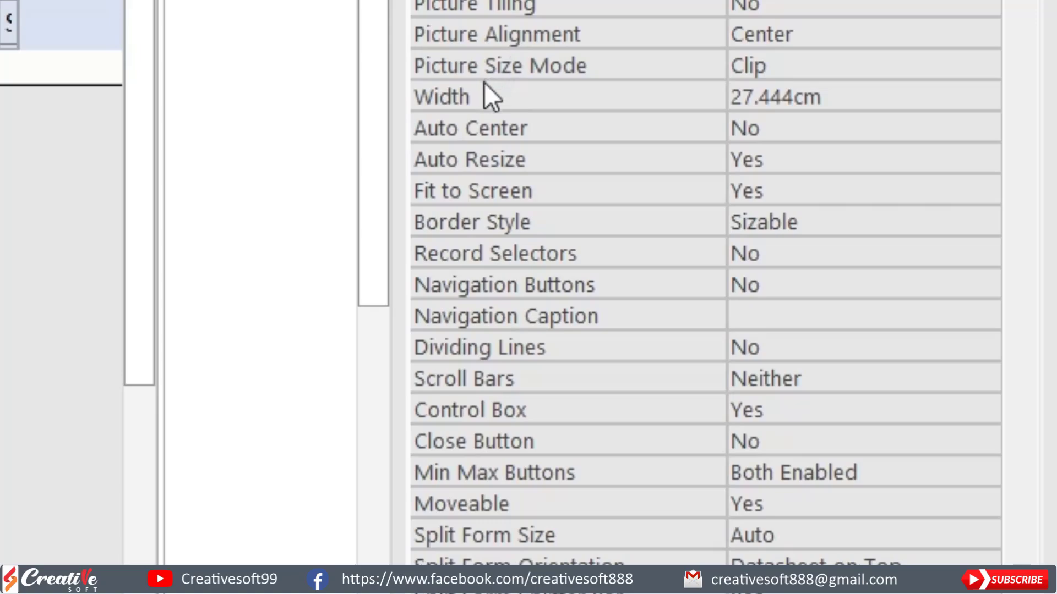
{"action": "double_click", "coordinate": [857, 285]}
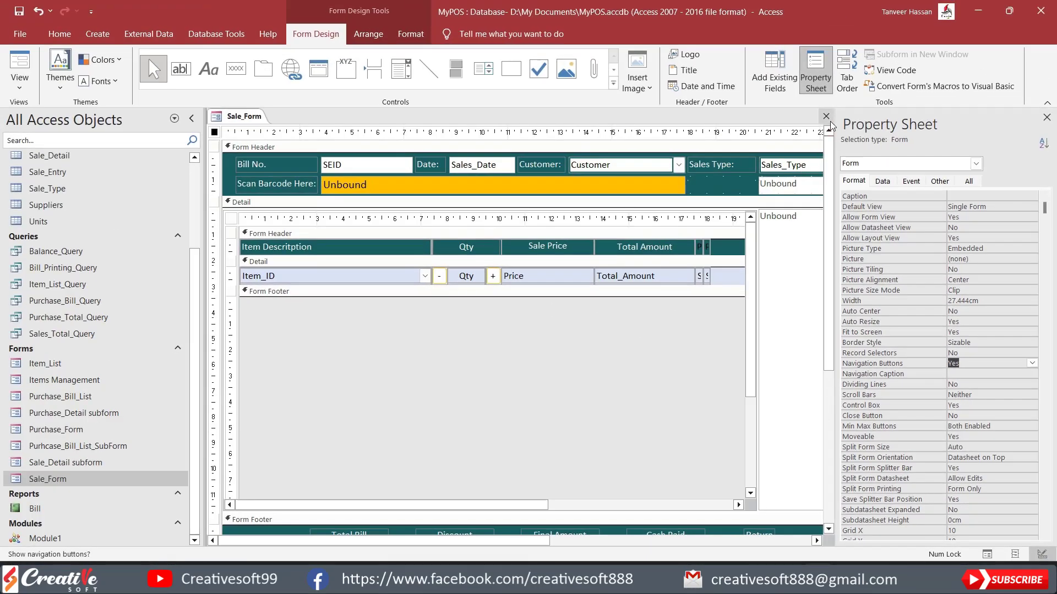
{"action": "left_click", "coordinate": [809, 96]}
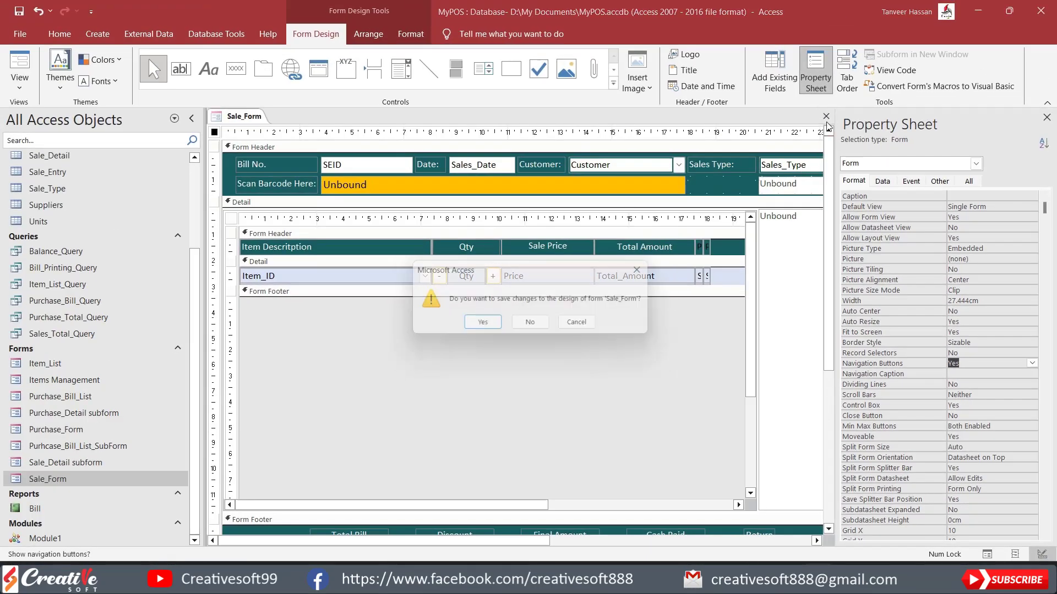
{"action": "left_click", "coordinate": [483, 326]}
Step: Reopen Sale_Form and start a new bill with Counter Sale as the customer and Cash Sales as the sales type
{"action": "double_click", "coordinate": [40, 479]}
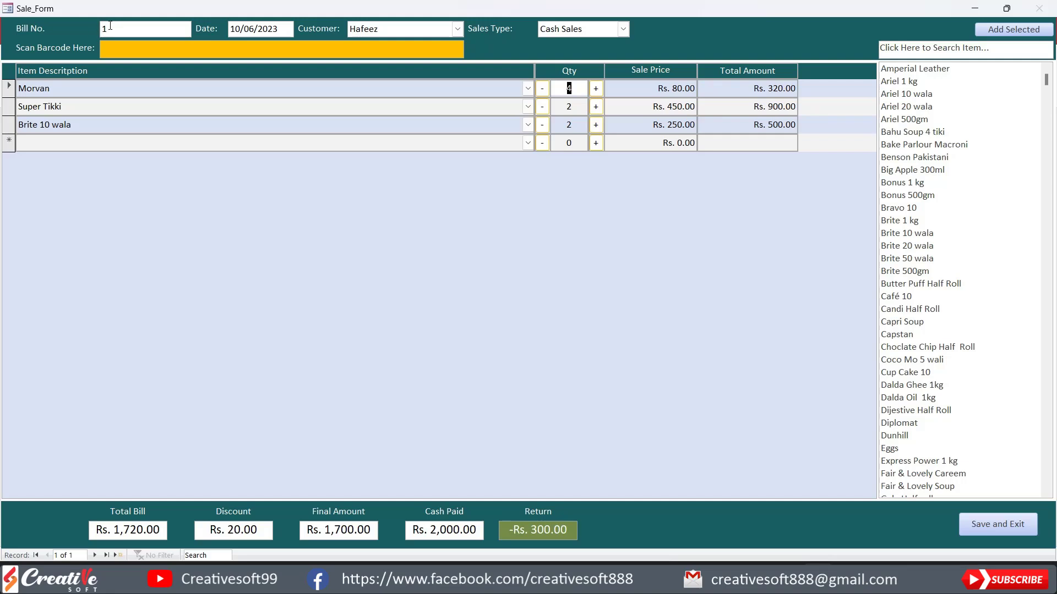
{"action": "left_click", "coordinate": [95, 556]}
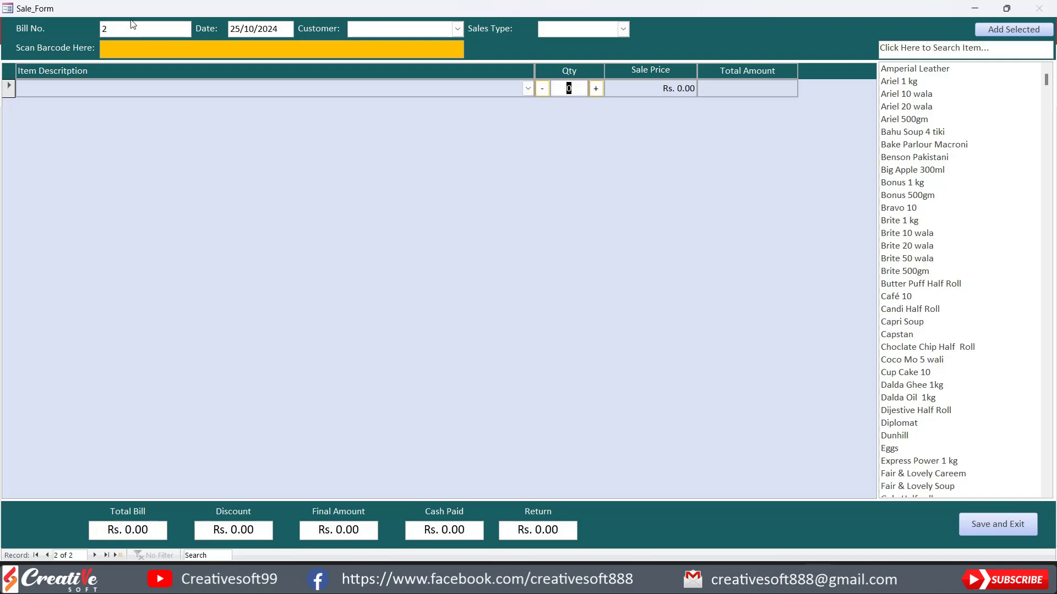
{"action": "left_click", "coordinate": [458, 30]}
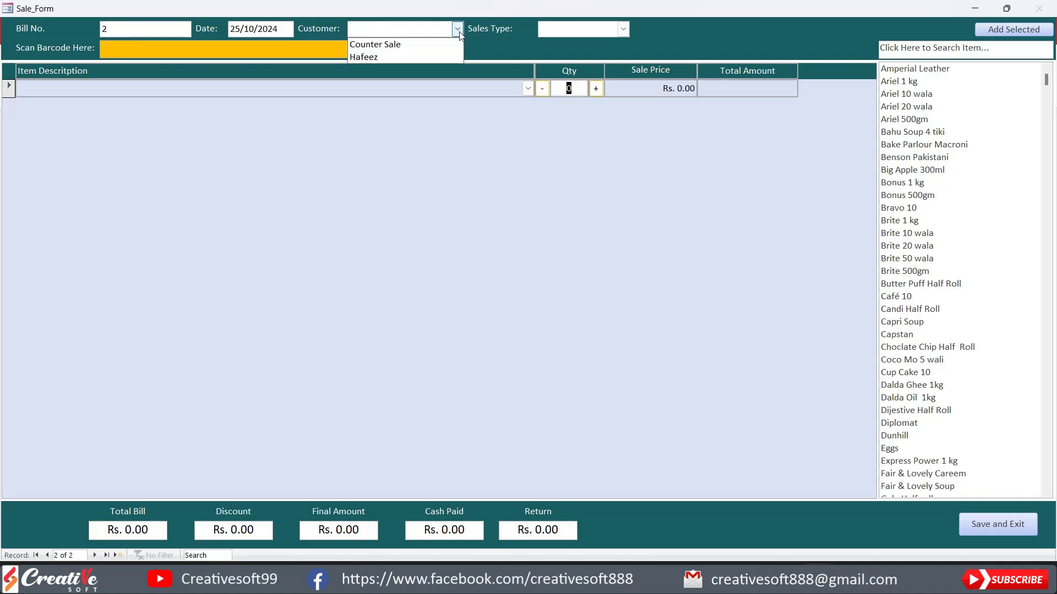
{"action": "left_click", "coordinate": [421, 45]}
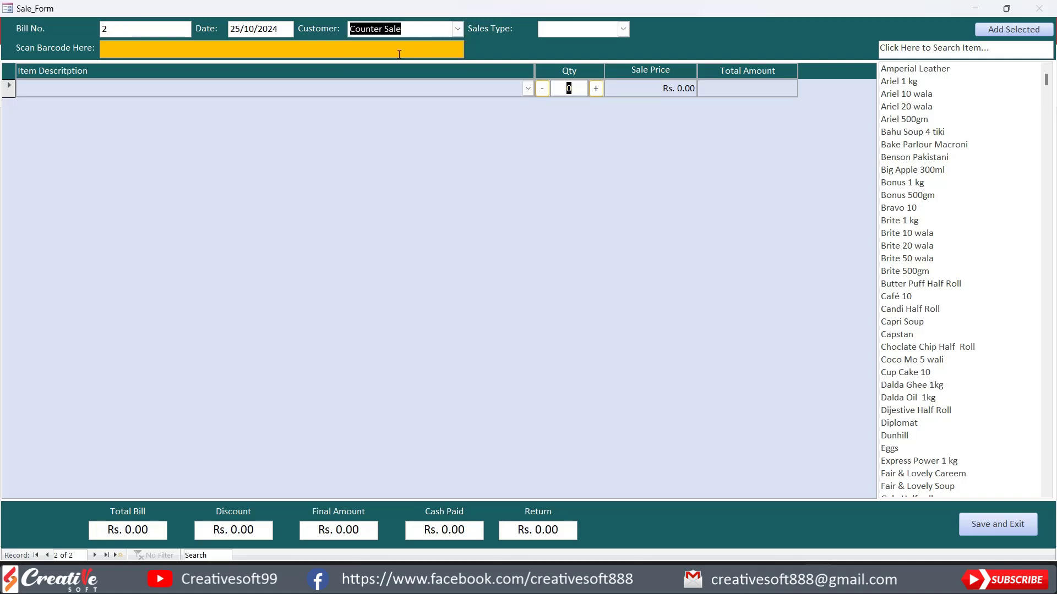
{"action": "left_click", "coordinate": [624, 28]}
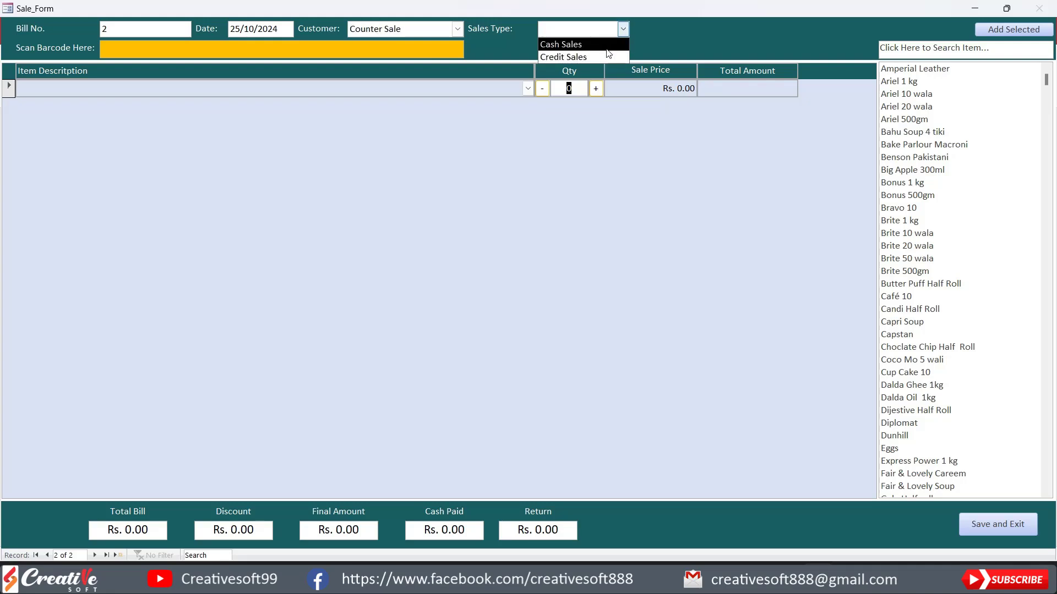
{"action": "left_click", "coordinate": [567, 41]}
Step: Add Amperial Leather, Ariel 1 kg and Brite 20 wala to bill 2 with a quantity of 2 each
{"action": "double_click", "coordinate": [914, 70]}
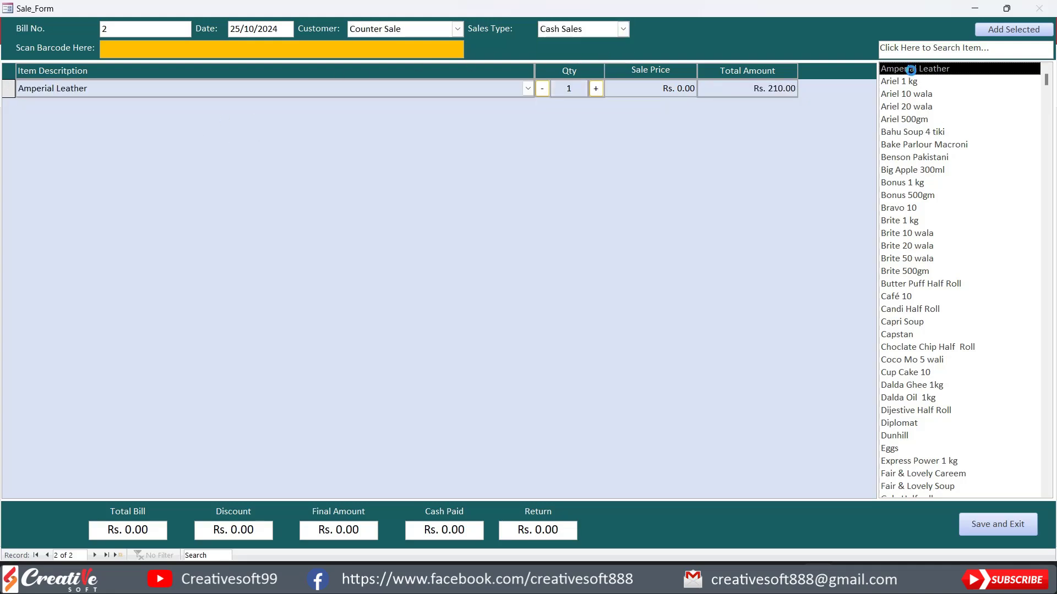
{"action": "left_click", "coordinate": [598, 89]}
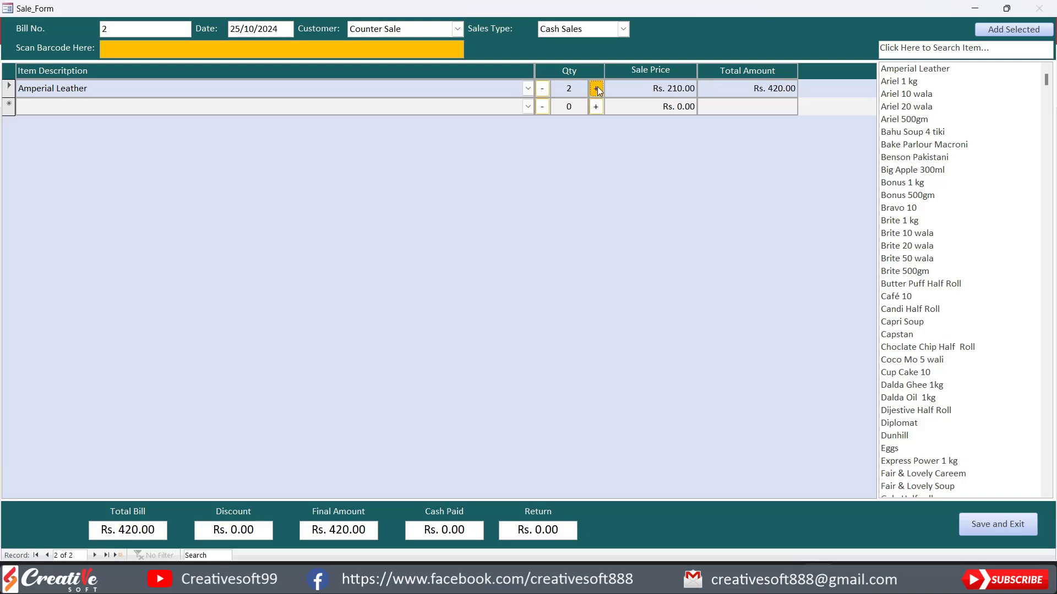
{"action": "left_click", "coordinate": [912, 82]}
{"action": "double_click", "coordinate": [912, 82]}
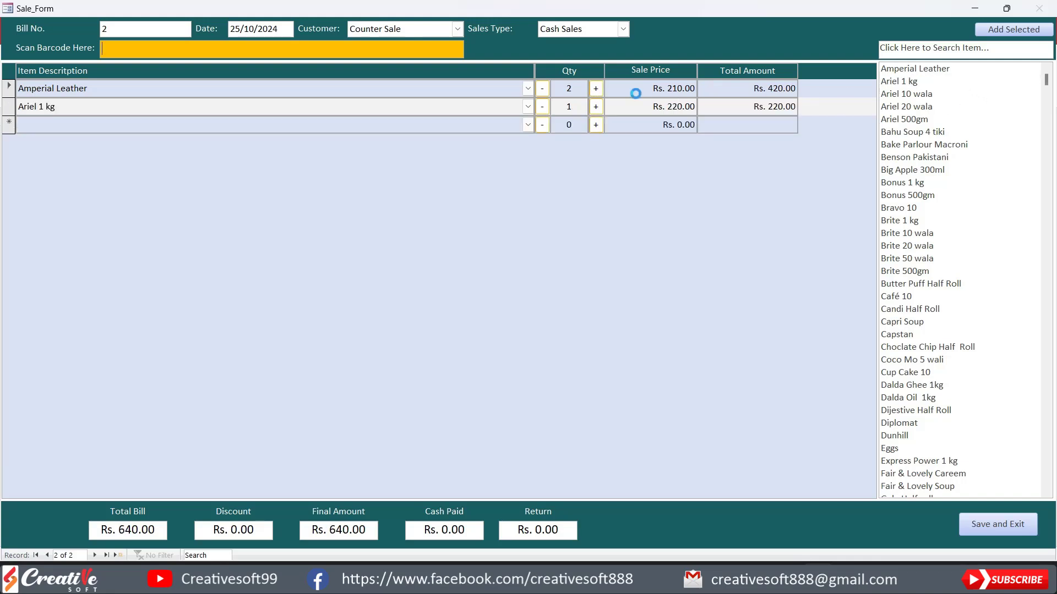
{"action": "left_click", "coordinate": [595, 106]}
{"action": "double_click", "coordinate": [905, 246]}
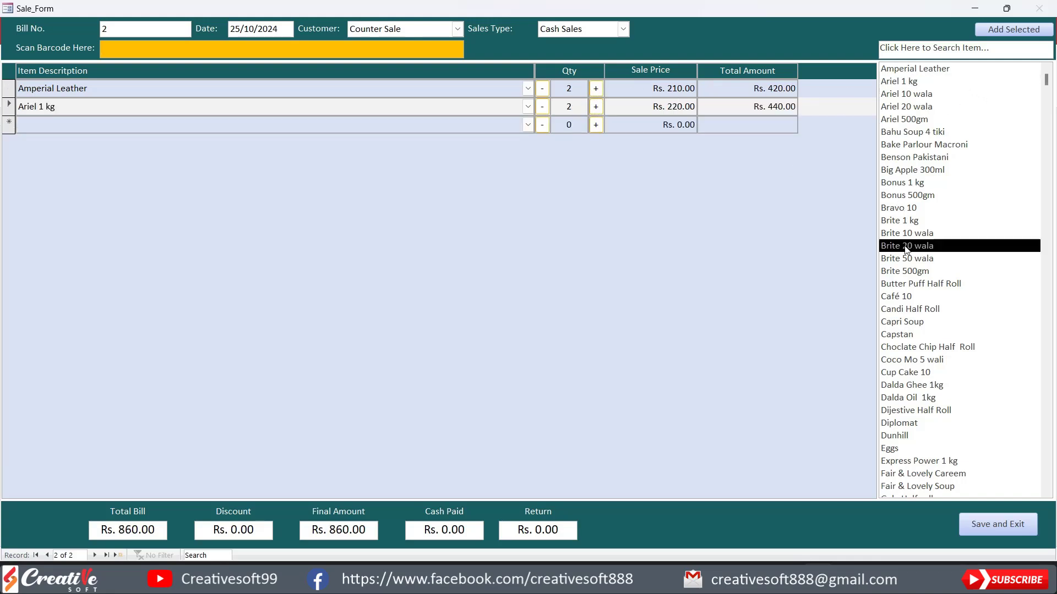
{"action": "left_click", "coordinate": [596, 125]}
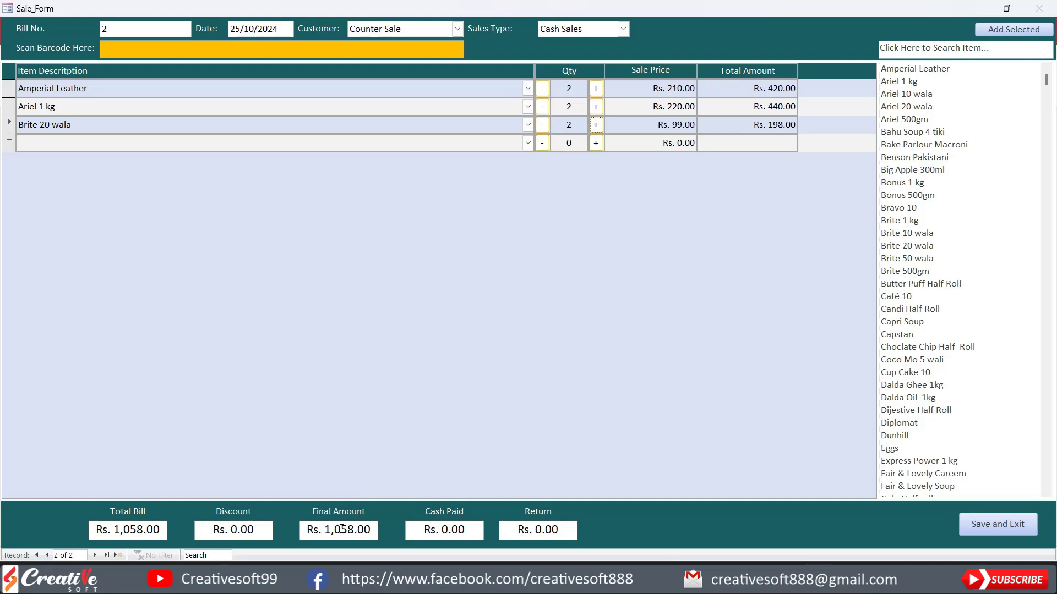
Step: Enter 1100 as the cash paid for bill 2, then save the sale and exit the form
{"action": "left_click", "coordinate": [470, 530]}
{"action": "type", "text": "1100"}
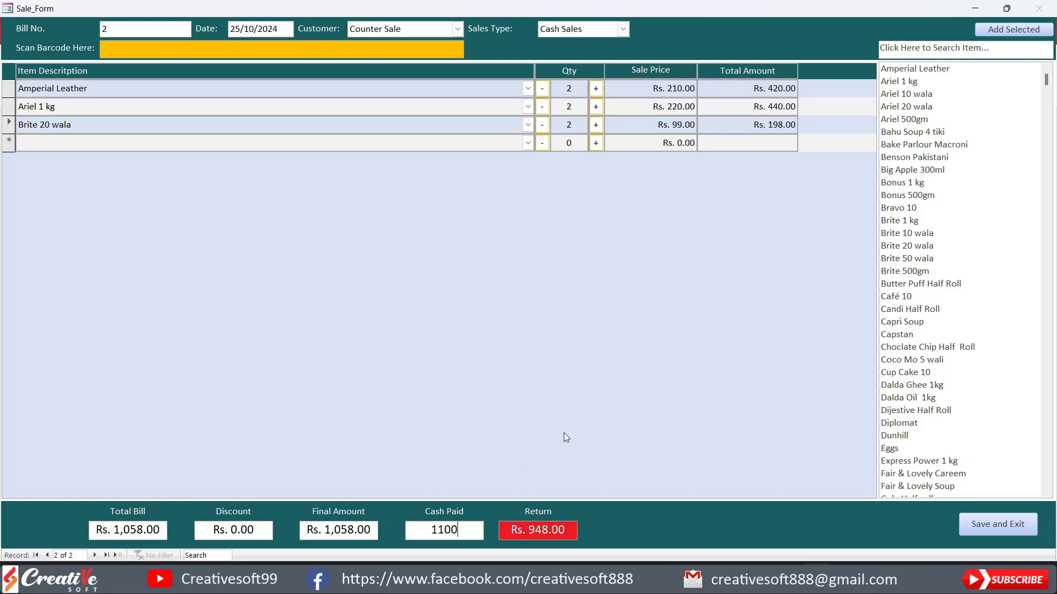
{"action": "key", "text": "Tab"}
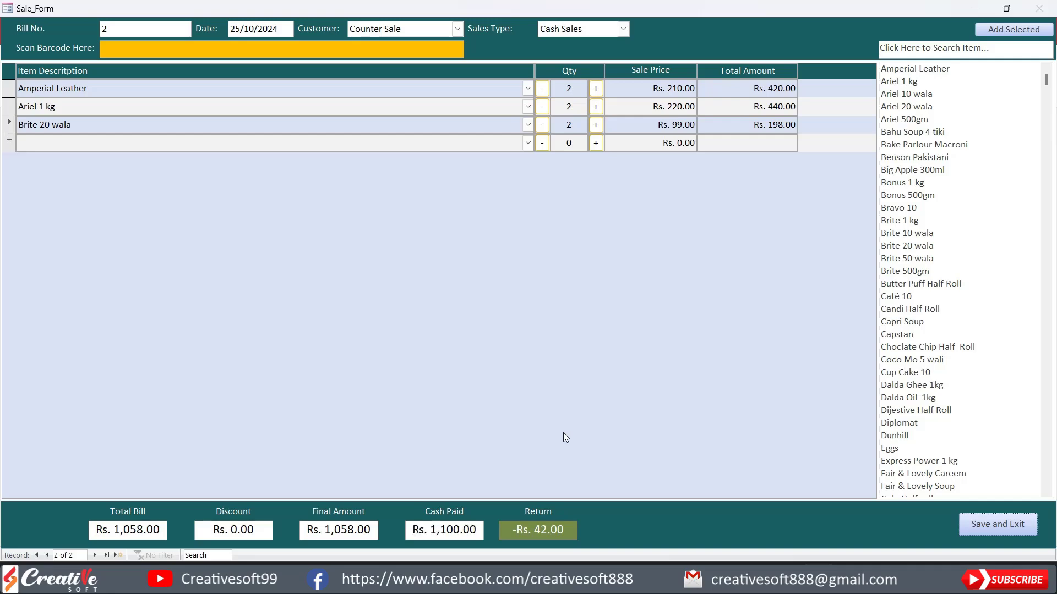
{"action": "left_click", "coordinate": [1002, 524]}
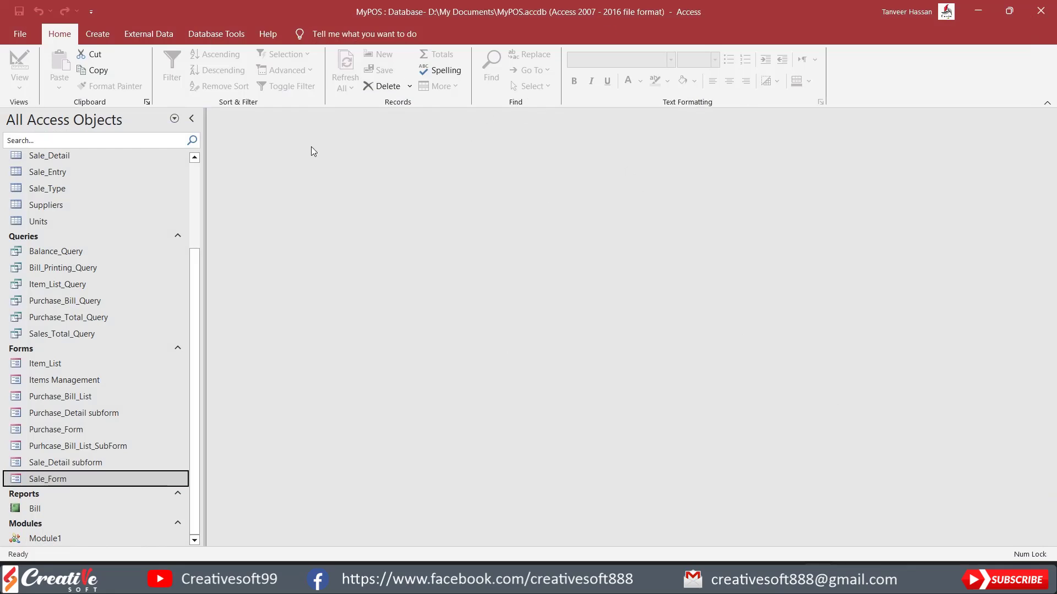
Step: Open the Bill report in a maximized Print Preview to check which bills' items it lists
{"action": "left_click", "coordinate": [39, 507]}
{"action": "double_click", "coordinate": [39, 507]}
{"action": "right_click", "coordinate": [609, 178]}
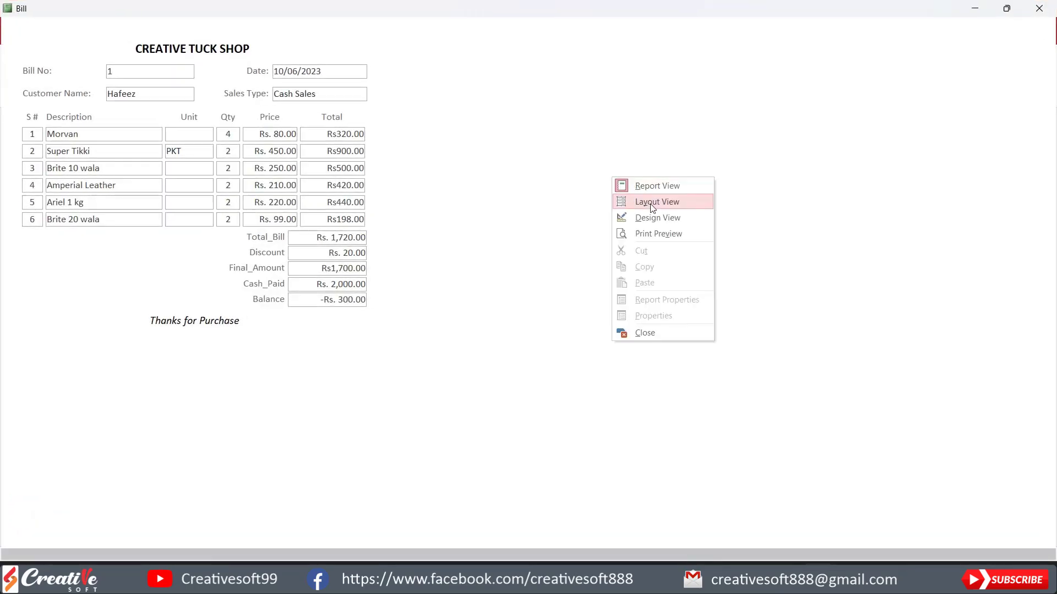
{"action": "left_click", "coordinate": [652, 231]}
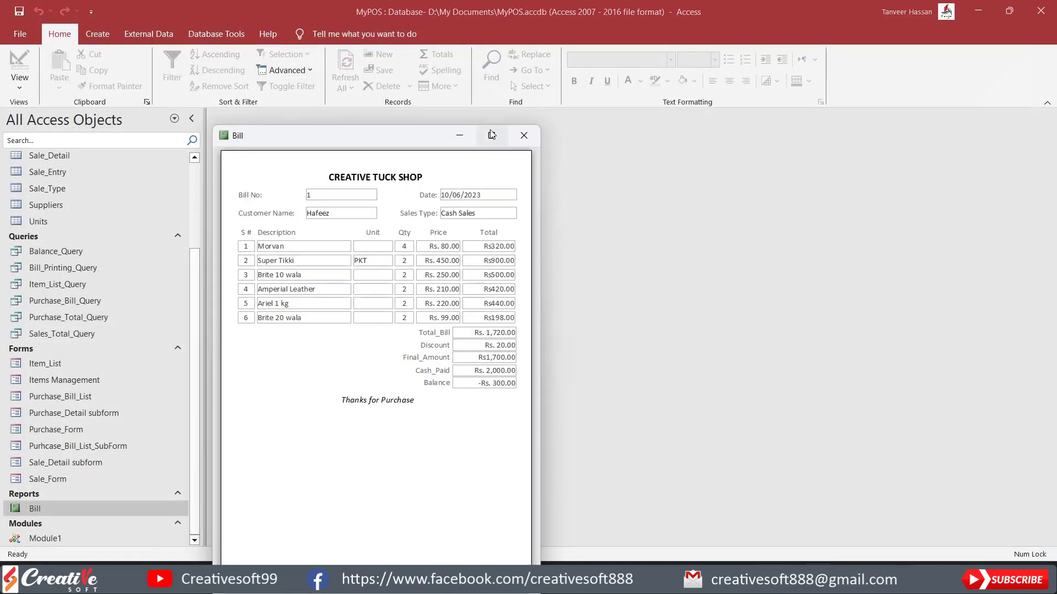
{"action": "double_click", "coordinate": [490, 132]}
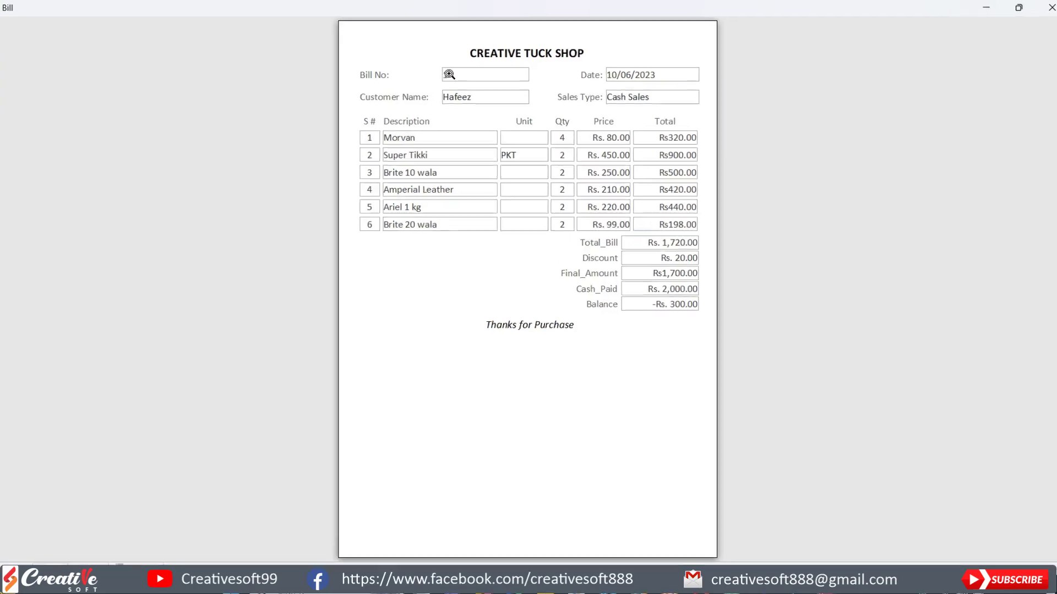